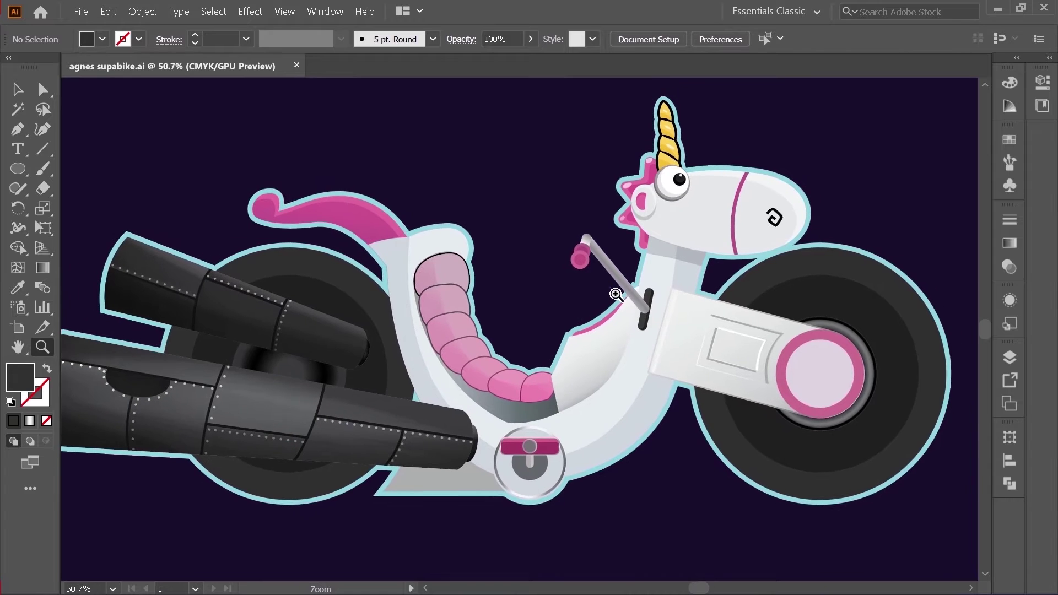
Examine the unicorn bike illustration in outline view and return to the full-colour preview
drag(475, 293, 493, 314)
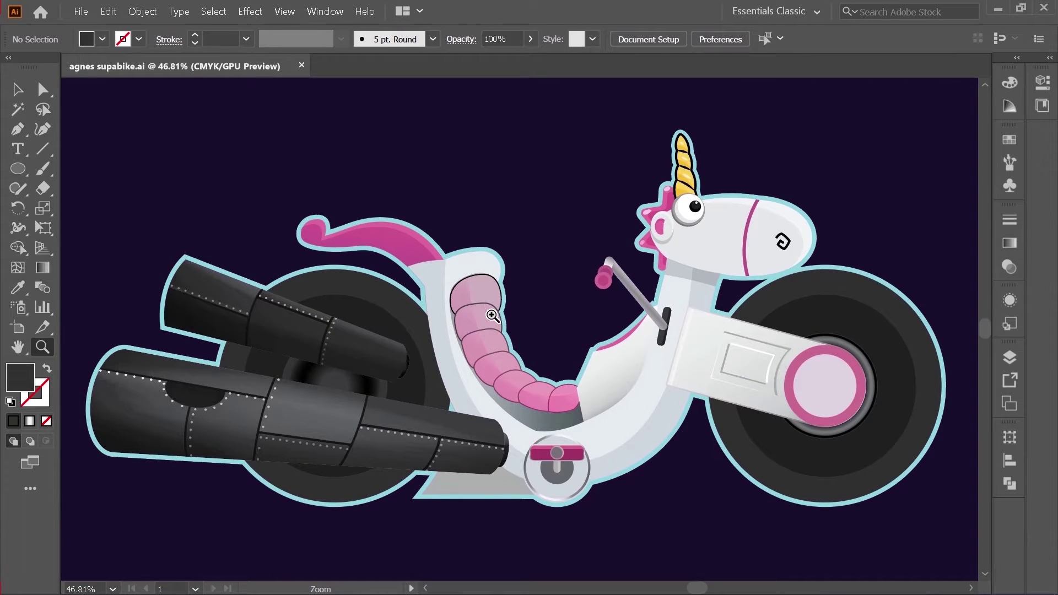
key(ctrl)
key(ctrl+y)
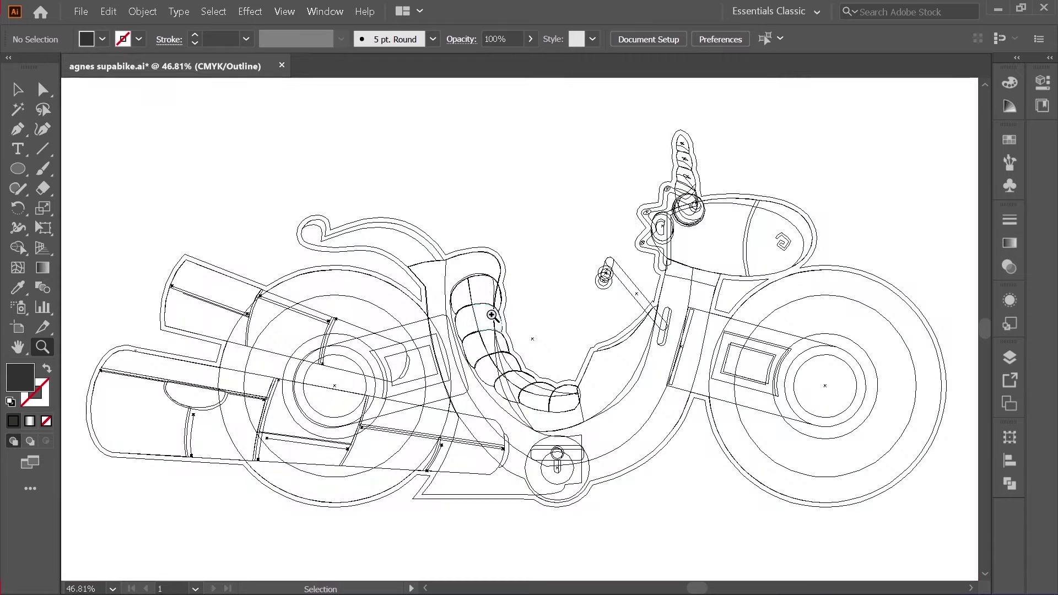
click(16, 92)
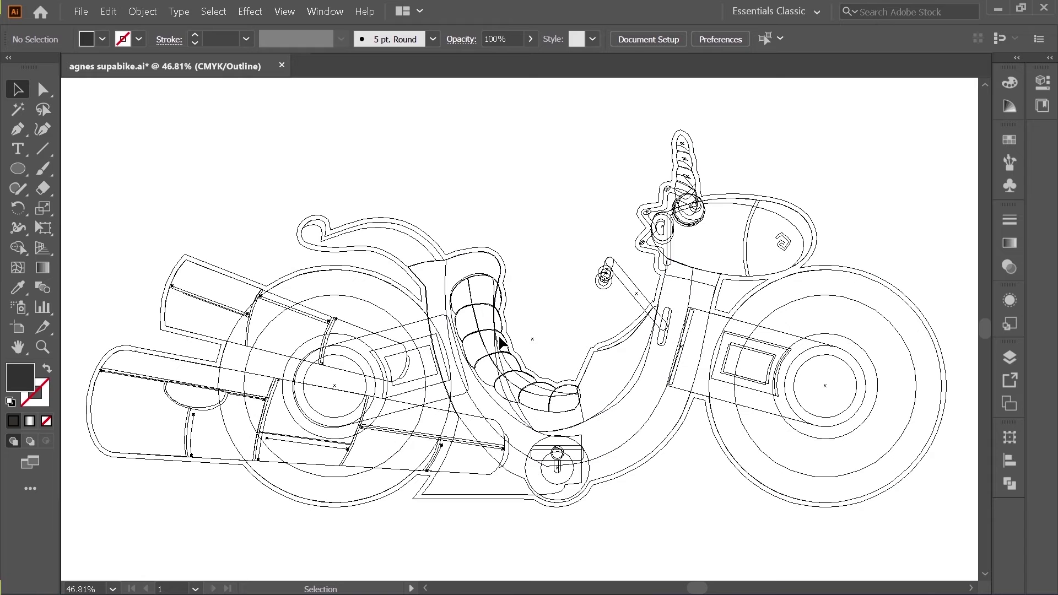
key(a)
key(ctrl+y)
key(v)
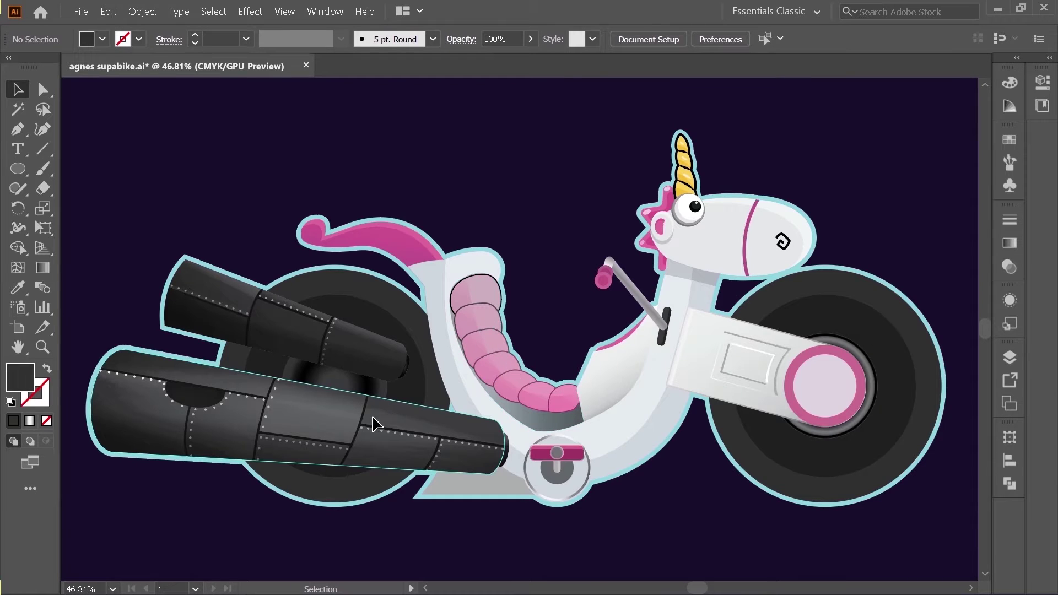
Examine the two tyre samples beside the artboard and the small grey bar used for their tread
scroll(262, 416, down, 3)
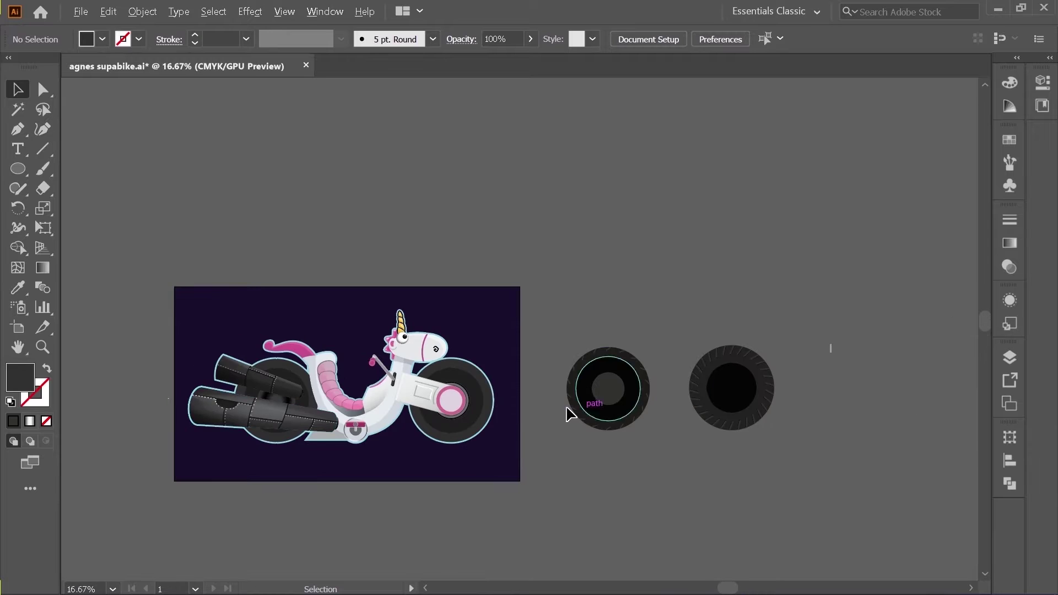
scroll(653, 411, up, 3)
scroll(531, 356, up, 2)
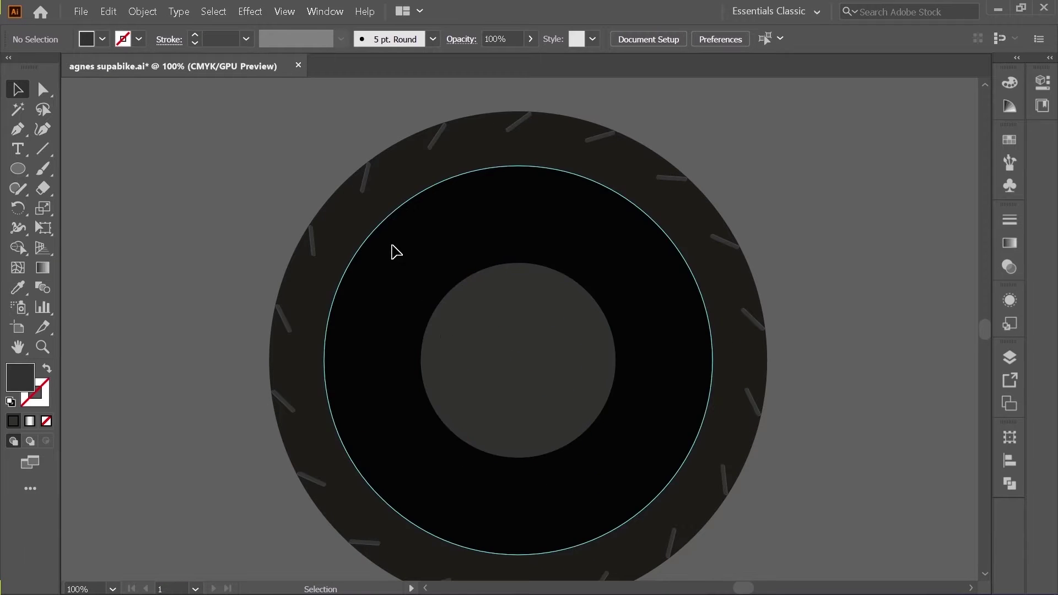
scroll(311, 330, down, 2)
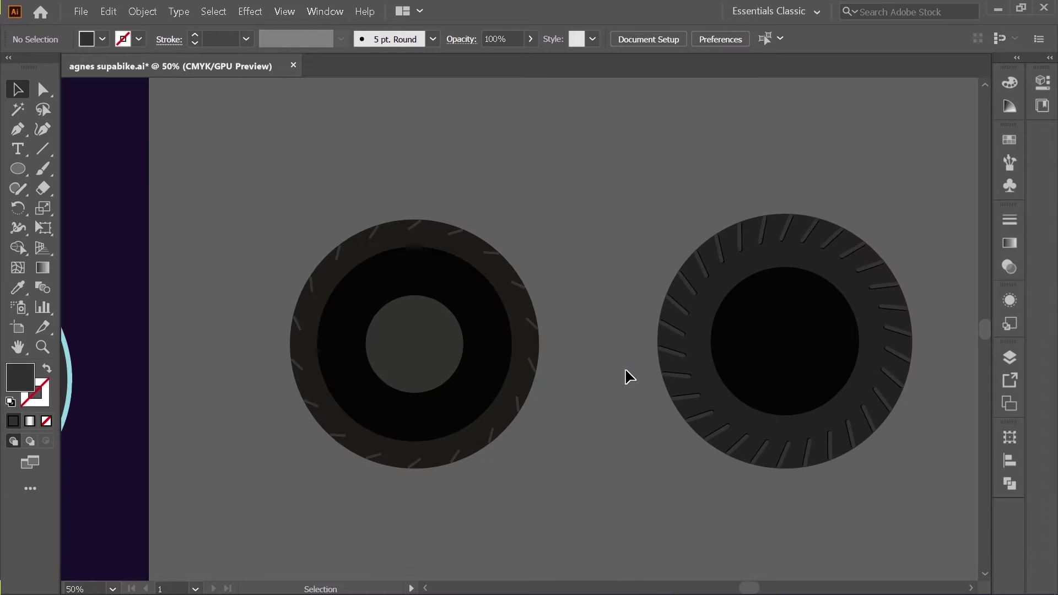
scroll(505, 389, down, 1)
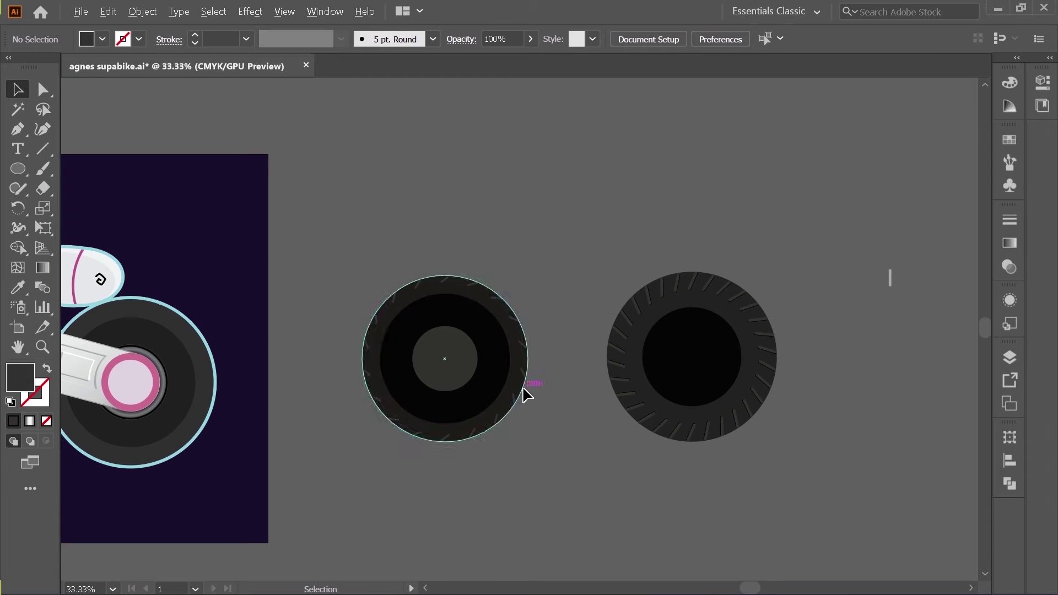
scroll(610, 395, down, 1)
scroll(701, 392, up, 2)
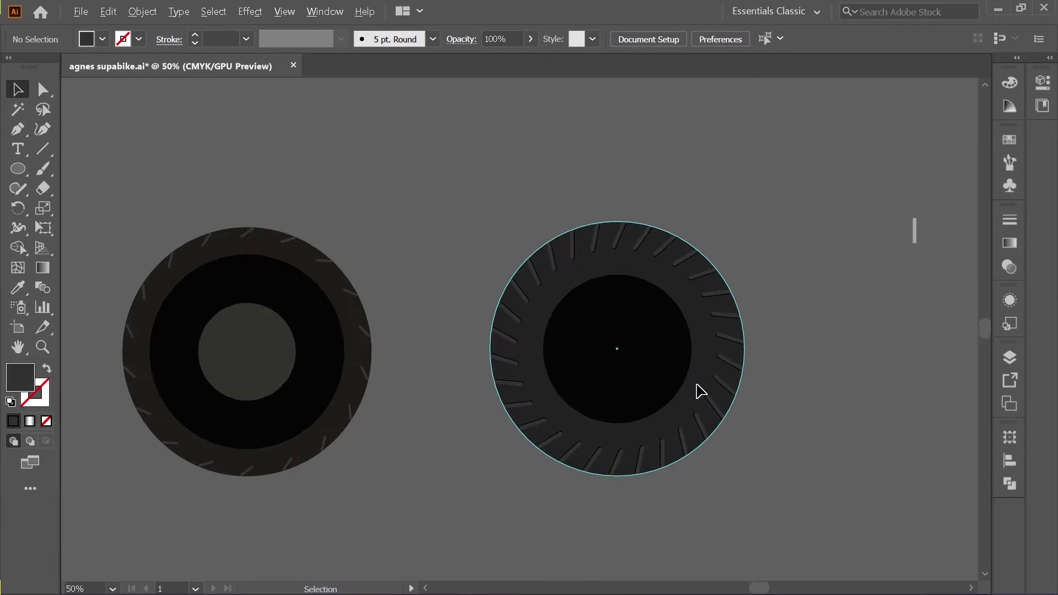
scroll(700, 390, down, 1)
scroll(700, 391, up, 1)
scroll(694, 390, down, 2)
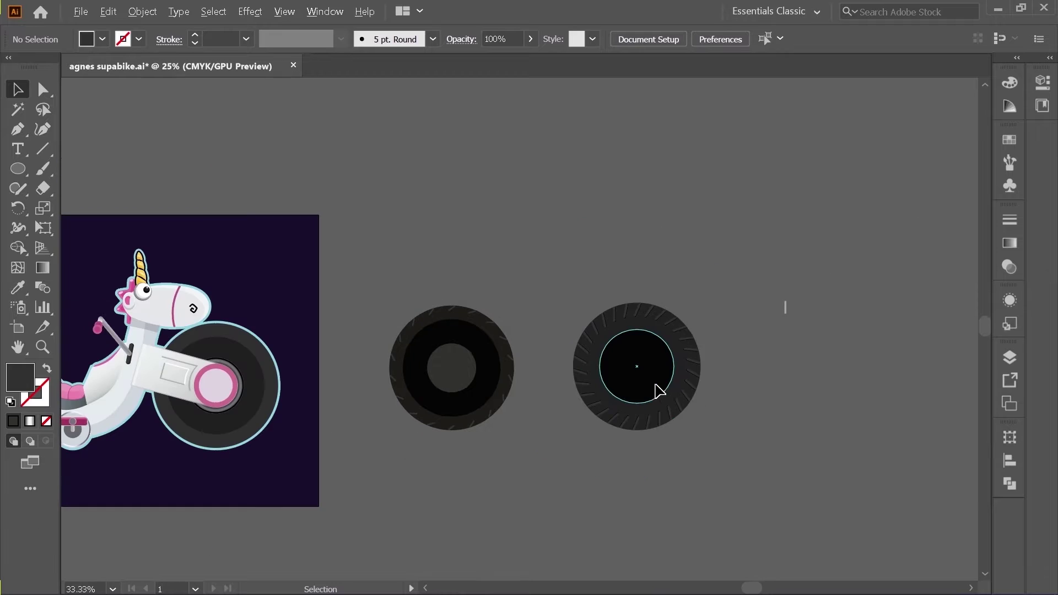
scroll(935, 350, up, 4)
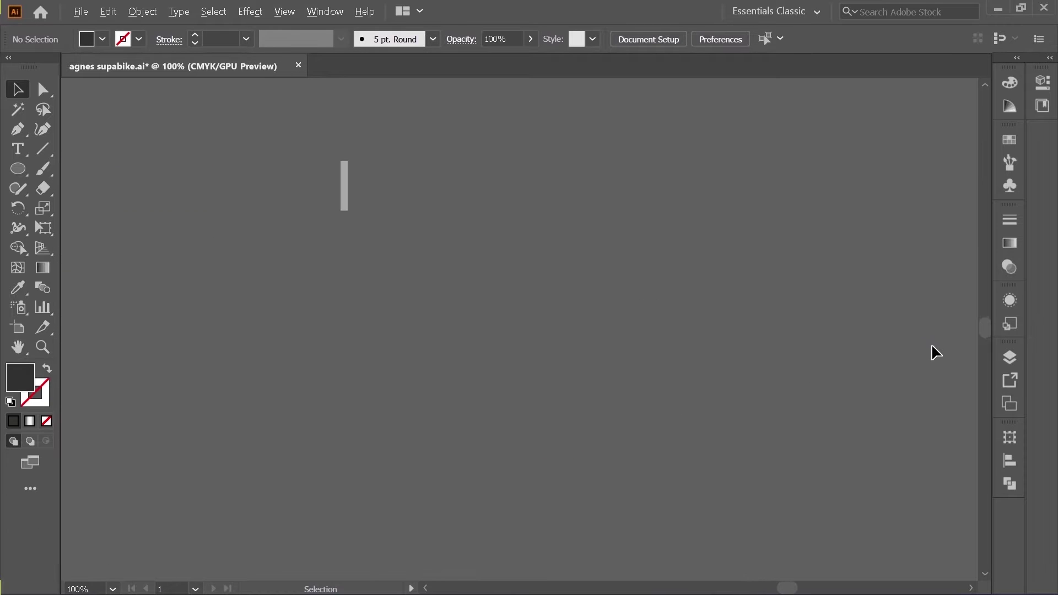
Draw a circle below the small grey bar, using the bar's grey fill
click(346, 181)
click(428, 206)
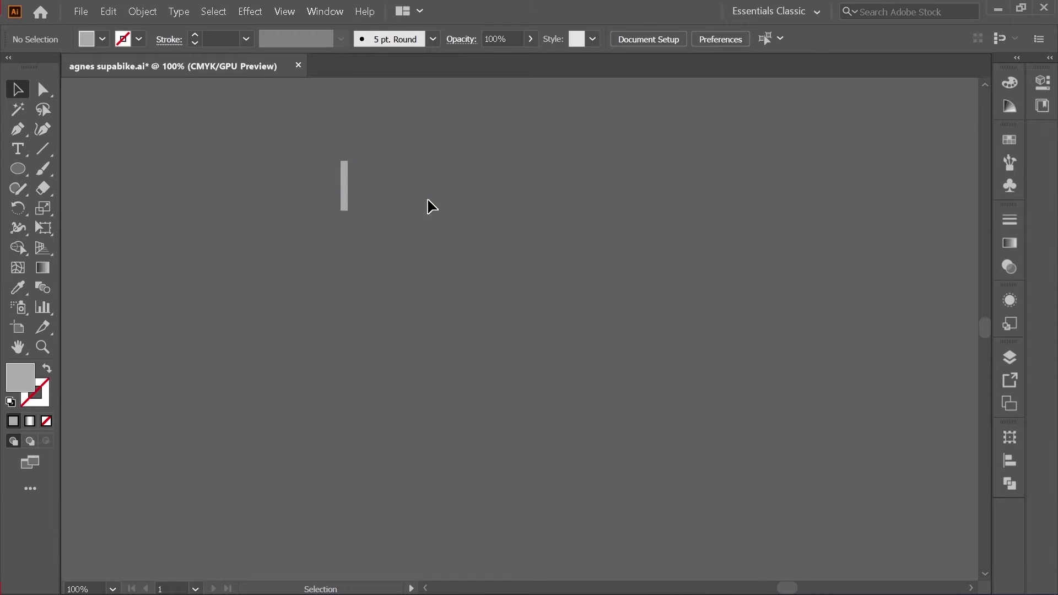
click(18, 169)
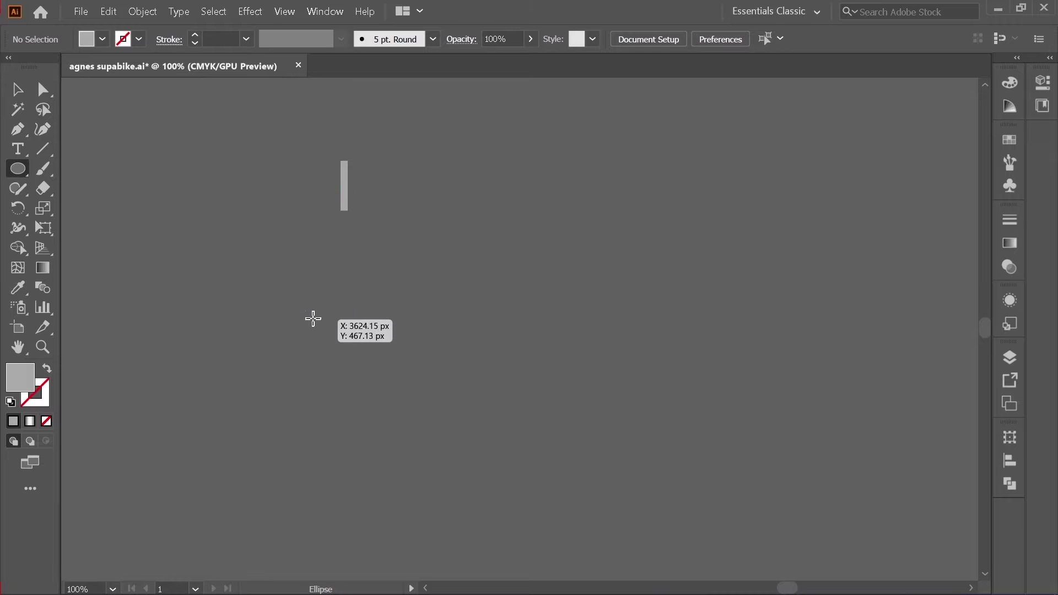
drag(472, 388, 315, 307)
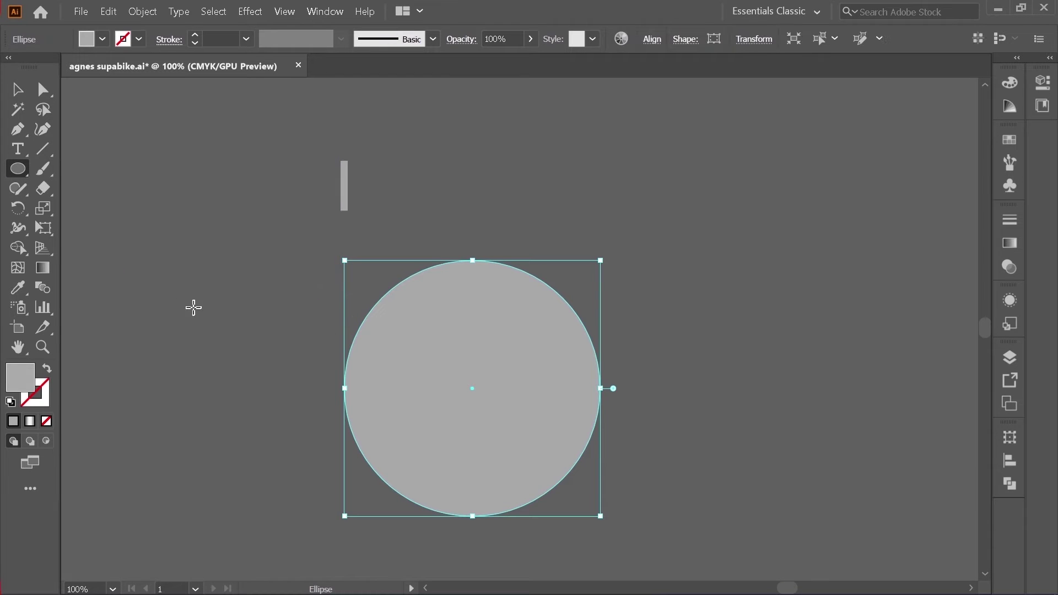
click(17, 89)
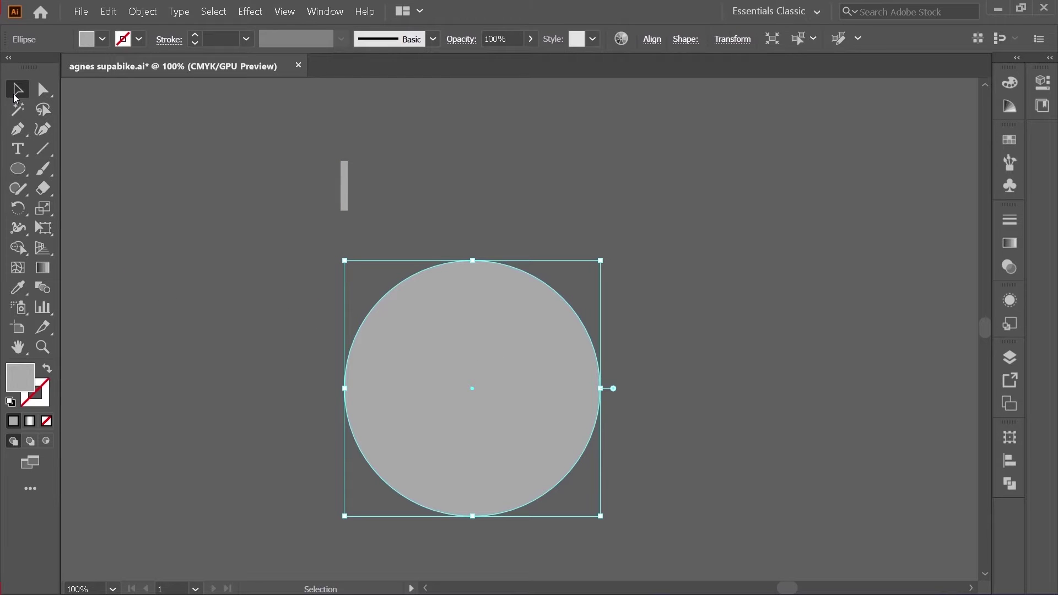
Change the circle's fill to dark grey and deselect it
double_click(25, 386)
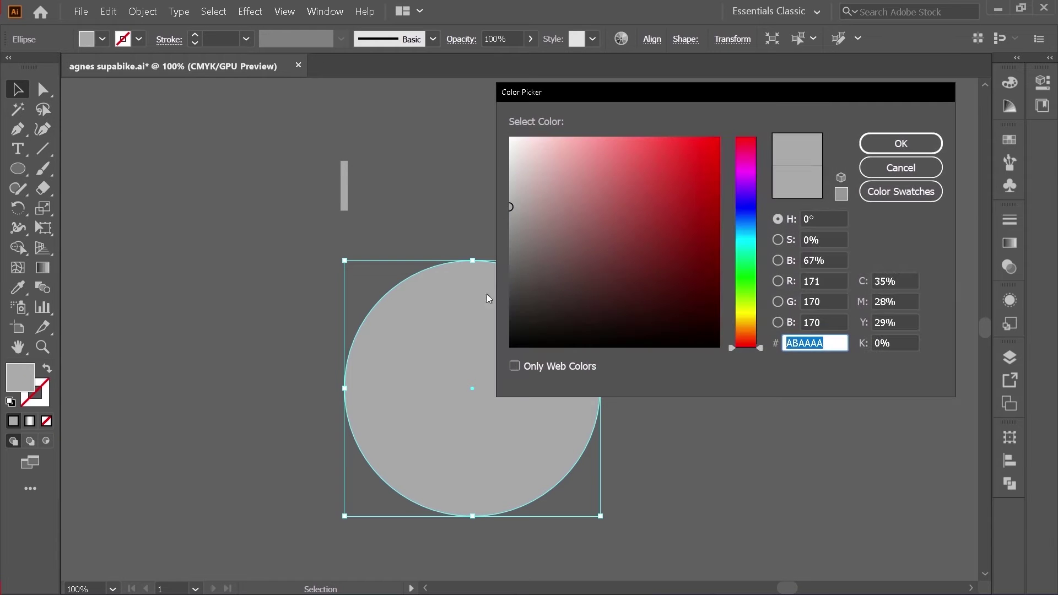
click(519, 292)
click(896, 144)
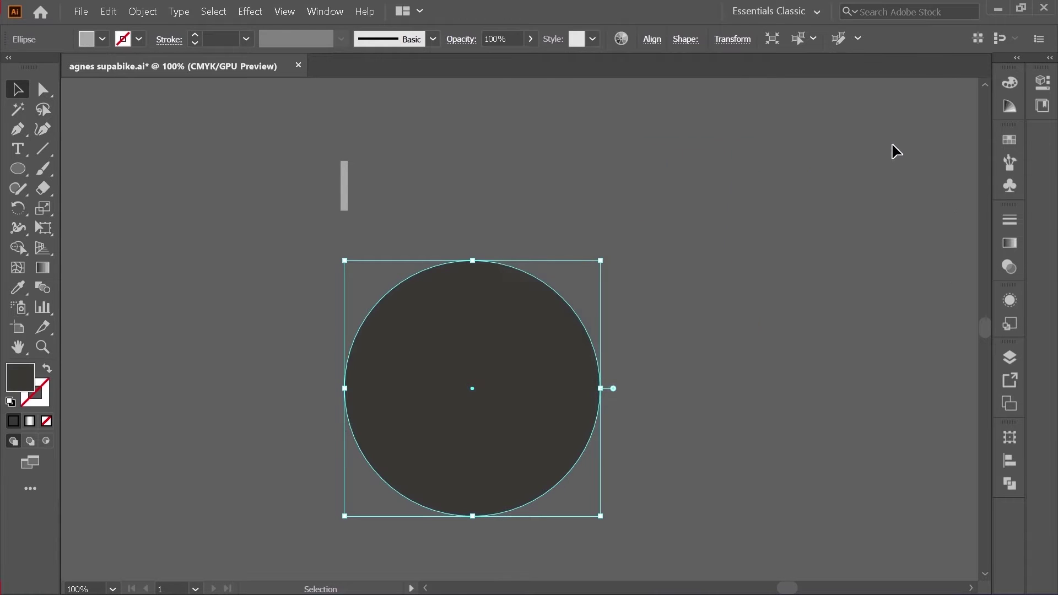
click(170, 130)
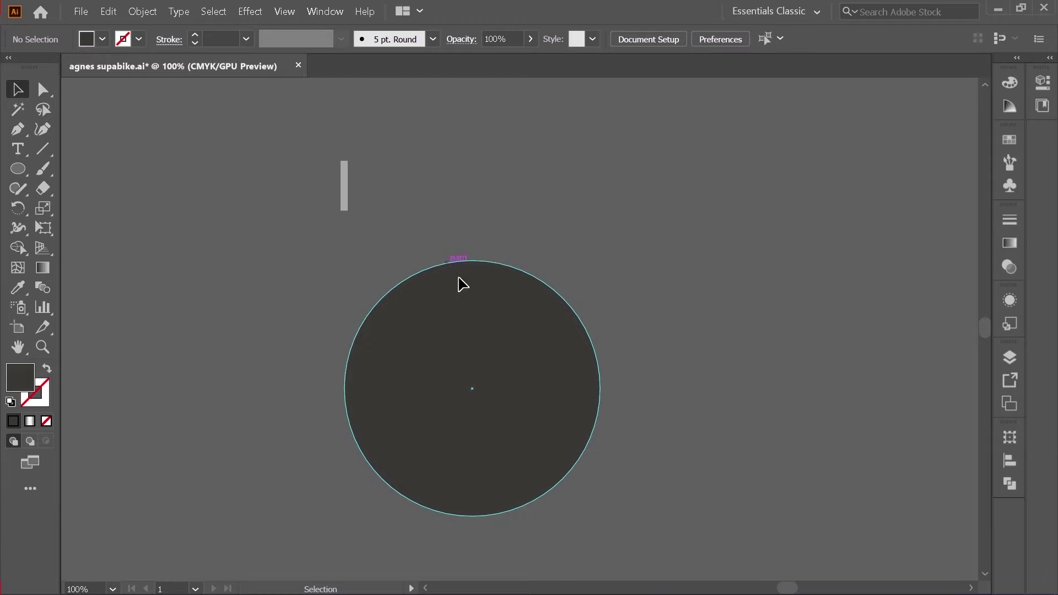
click(344, 198)
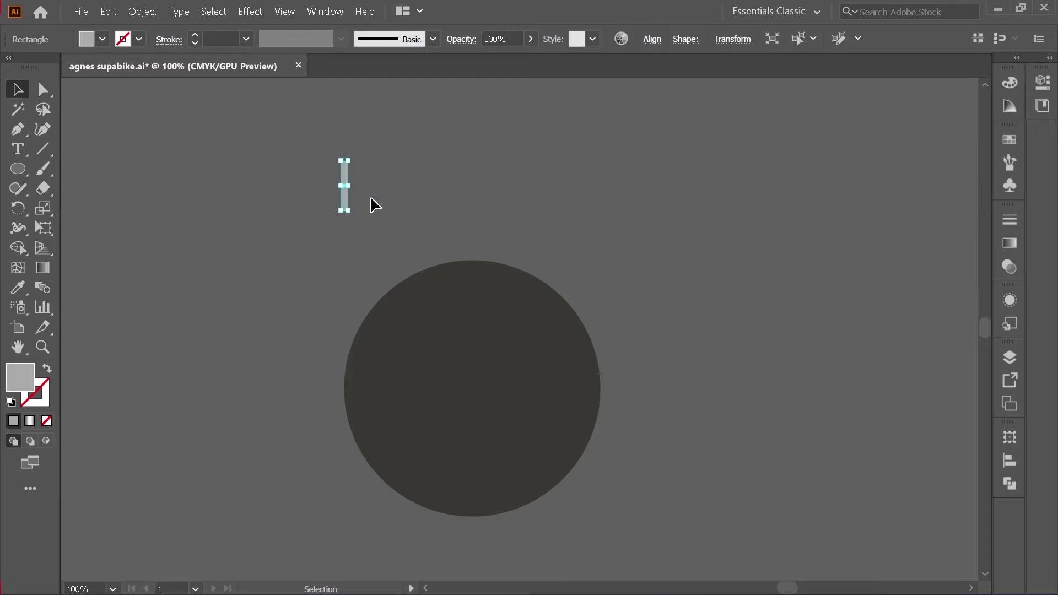
click(435, 204)
click(476, 317)
click(652, 274)
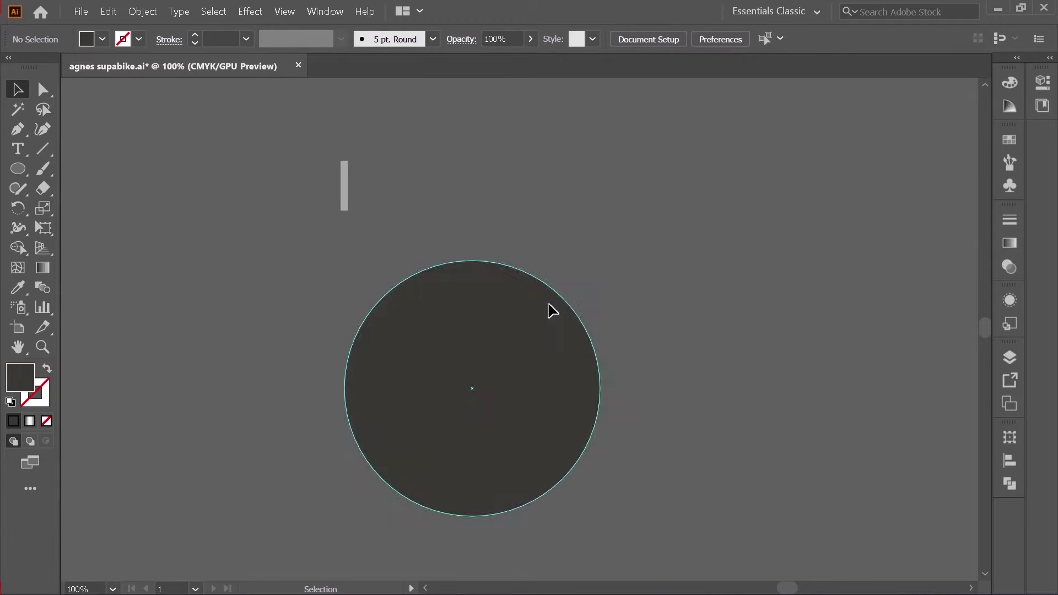
Delete the small grey bar and the dark circle together
scroll(177, 397, down, 2)
scroll(296, 374, up, 2)
scroll(257, 378, up, 1)
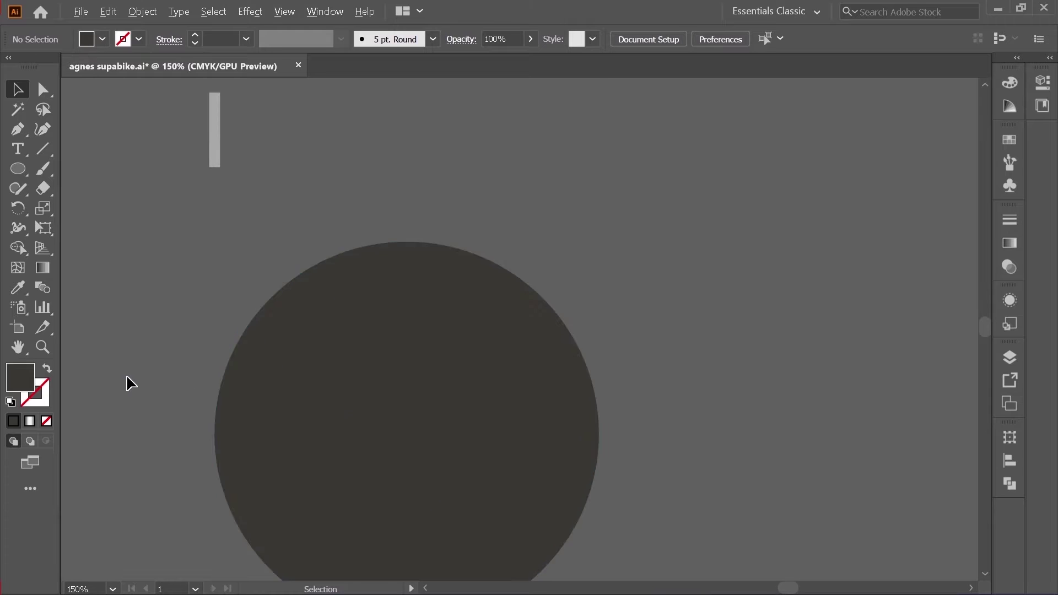
scroll(130, 383, down, 1)
drag(135, 170, 389, 430)
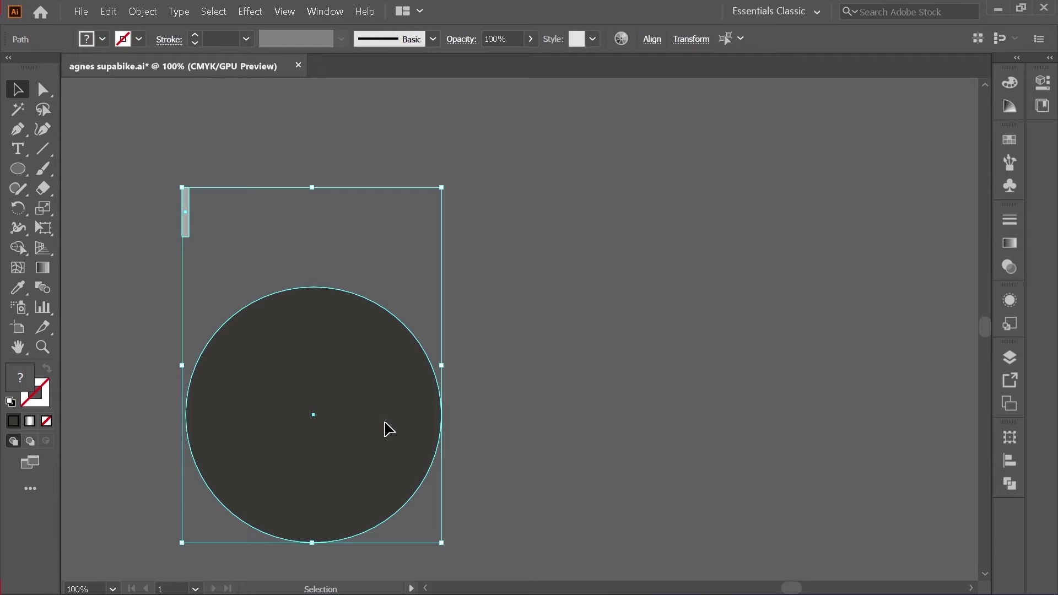
key(Delete)
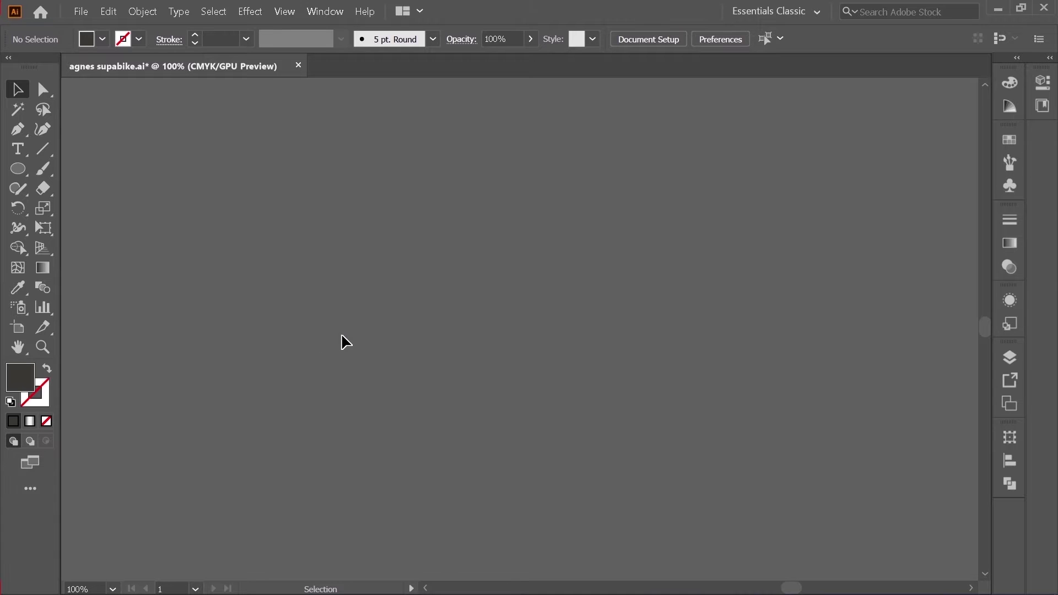
Draw a tall, narrow dark rectangle about 11 px wide and 98 px high from its centre outward
key(m)
drag(317, 210, 323, 263)
key(alt+shift)
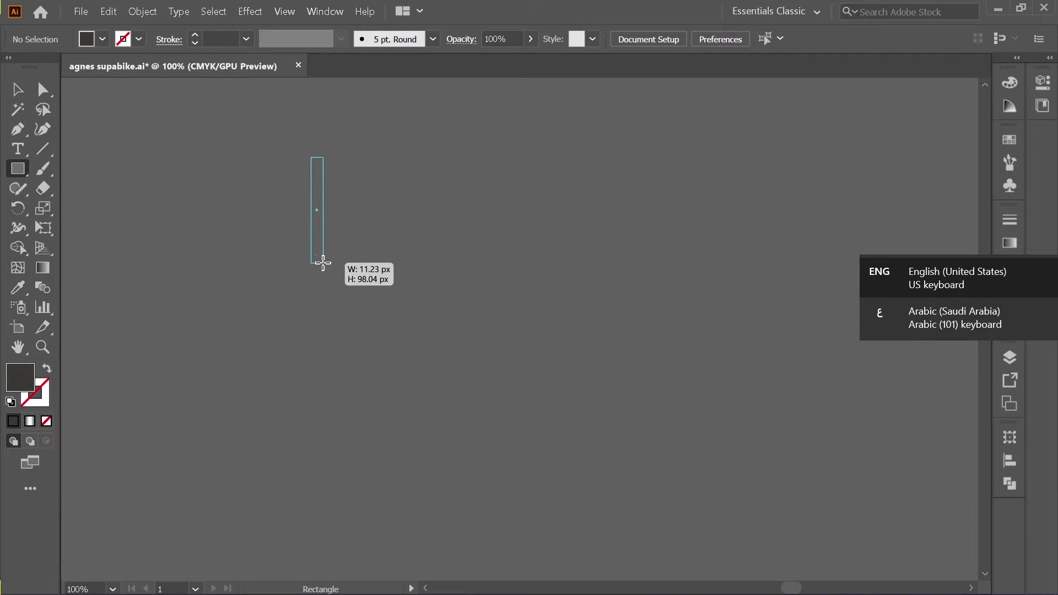
drag(323, 263, 324, 263)
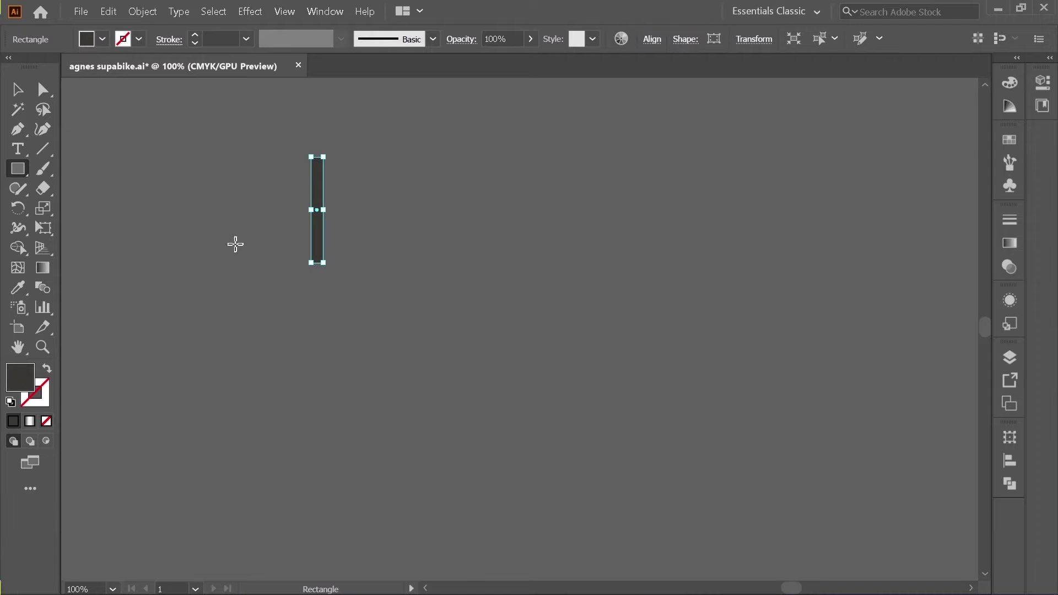
key(v)
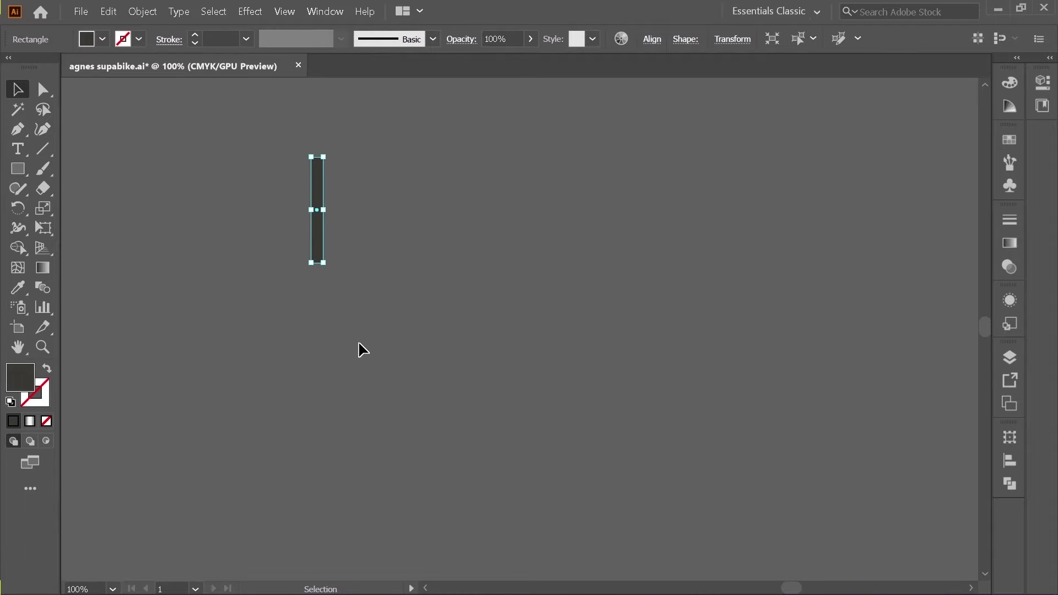
click(371, 372)
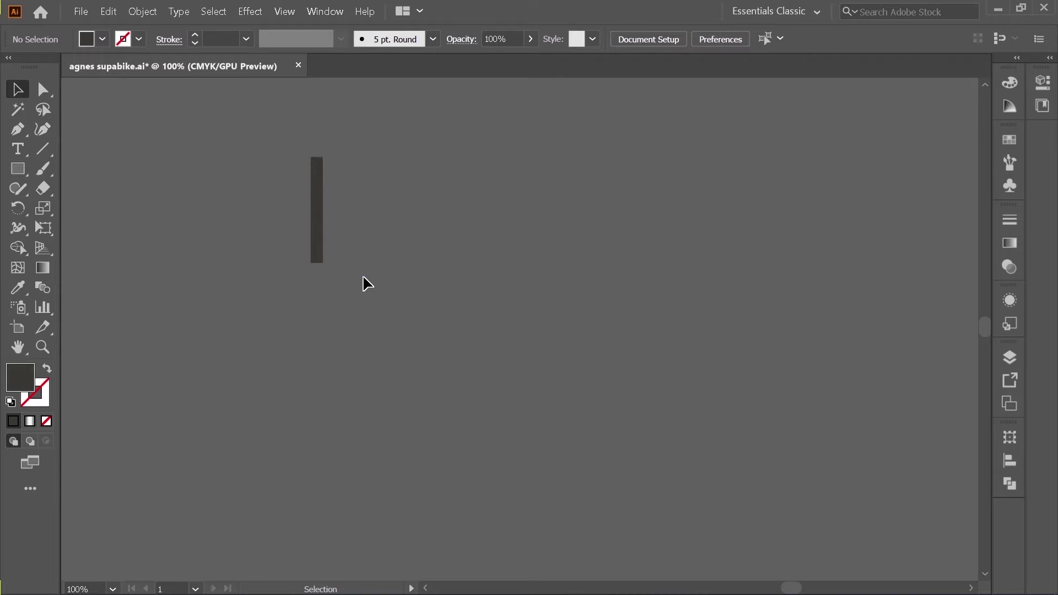
Draw a large dark circle from its centre, beside the narrow rectangle, as the tyre base
key(l)
mouse_move(605, 327)
mouse_down()
mouse_move(414, 229)
mouse_move(420, 237)
mouse_up()
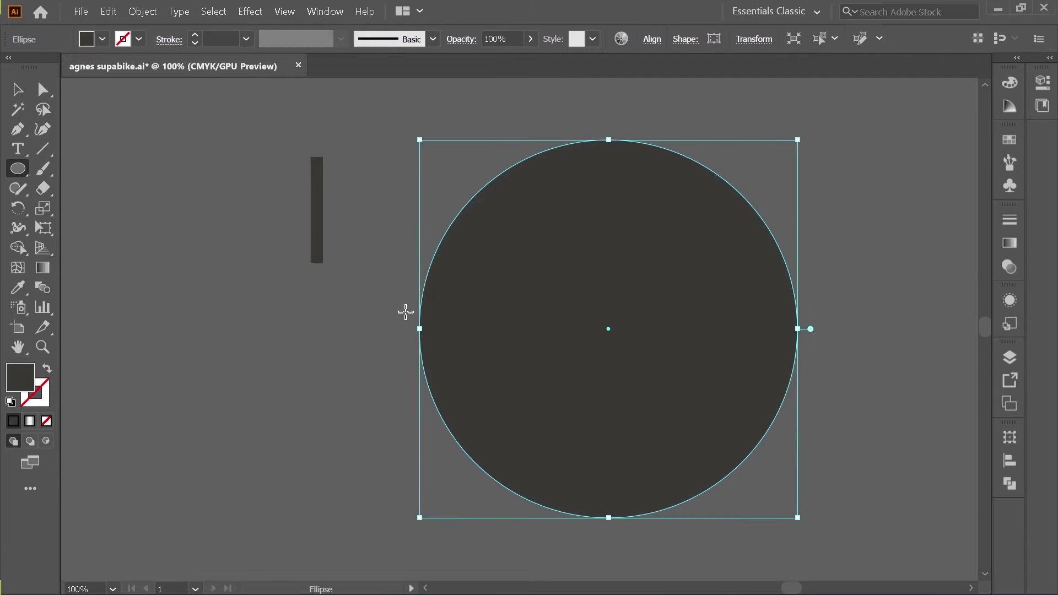
key(v)
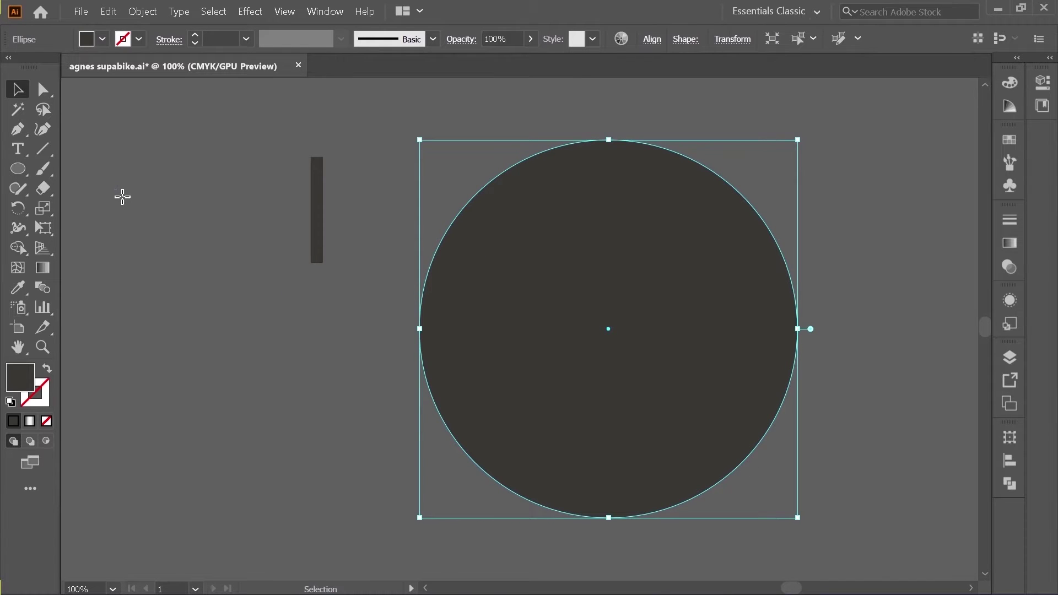
click(314, 319)
Shorten the narrow rectangle symmetrically about its centre, keeping it upright
scroll(293, 348, down, 2)
scroll(354, 336, up, 1)
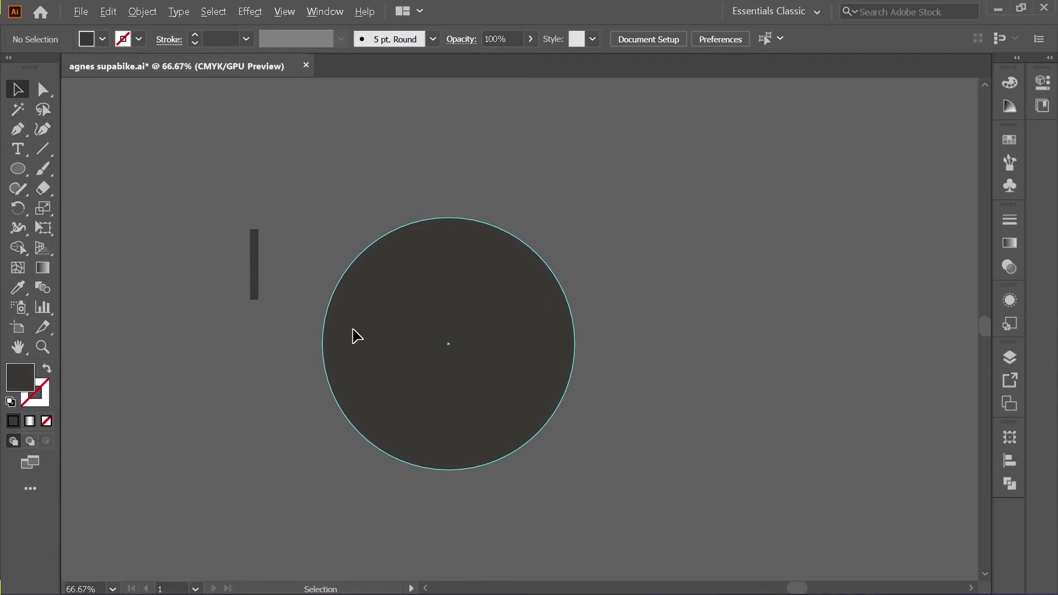
click(259, 292)
scroll(266, 302, up, 2)
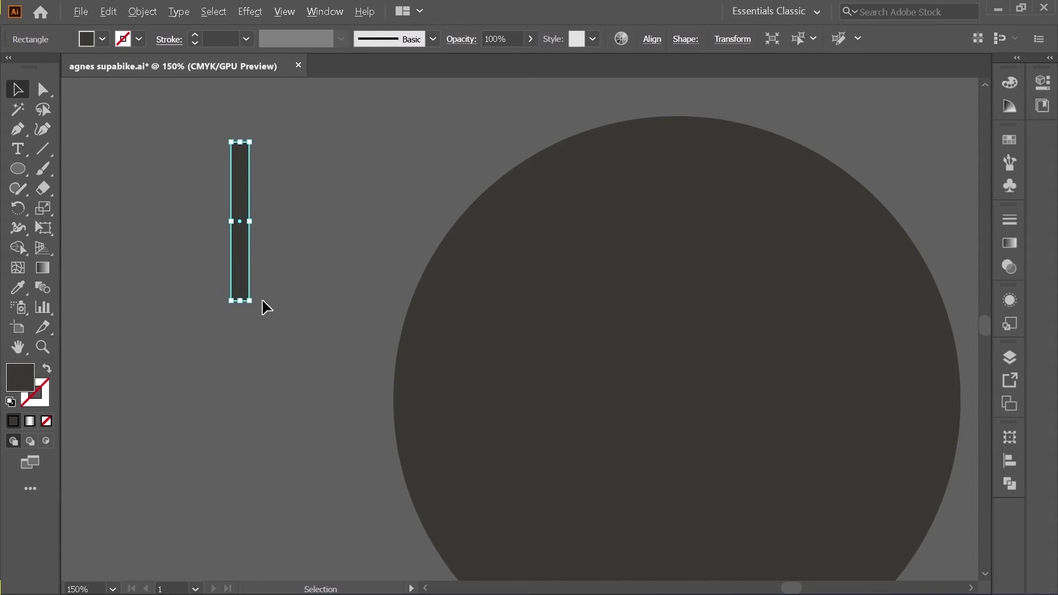
key(alt)
drag(239, 302, 164, 286)
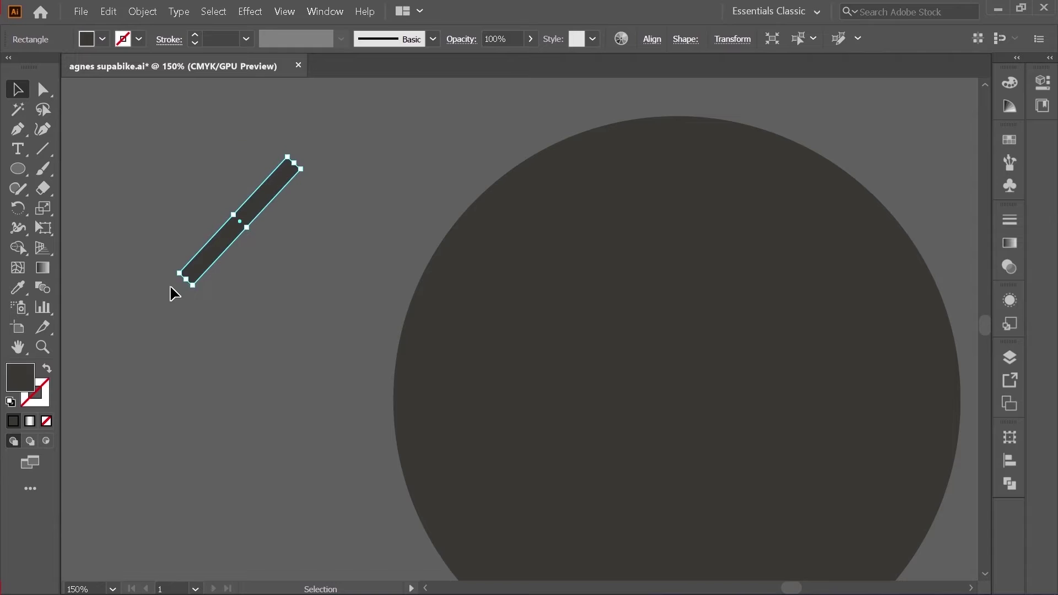
key(ctrl+z)
drag(238, 299, 239, 238)
Move the narrow rectangle onto the upper part of the large circle, near its rim
scroll(242, 259, down, 2)
scroll(283, 229, up, 3)
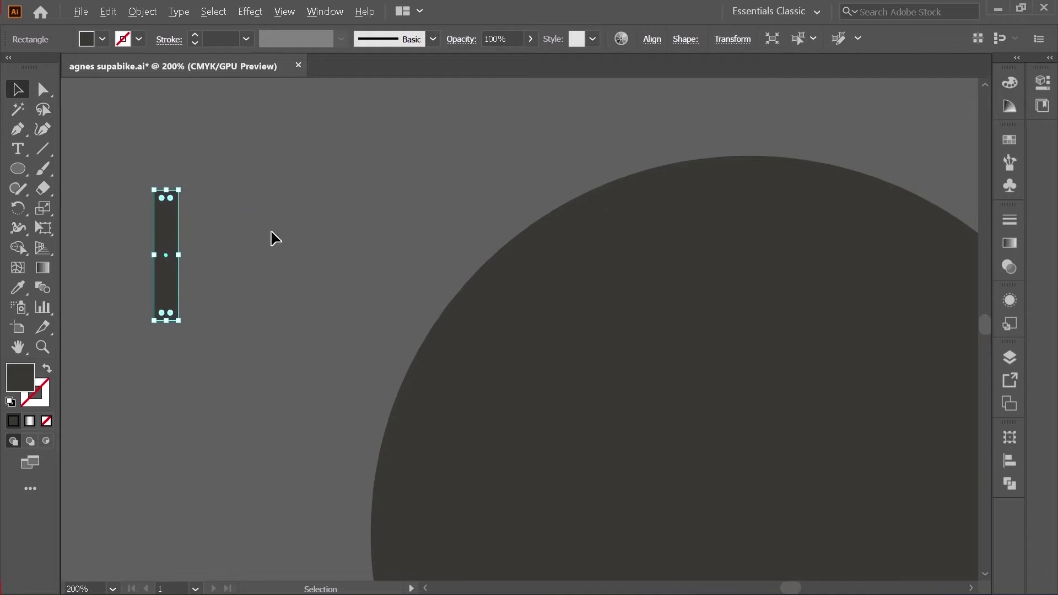
drag(157, 256, 525, 257)
Fill the narrow rectangle on the tyre with a lighter grey, #4C4B4C, and deselect it
scroll(128, 309, down, 1)
scroll(616, 266, up, 2)
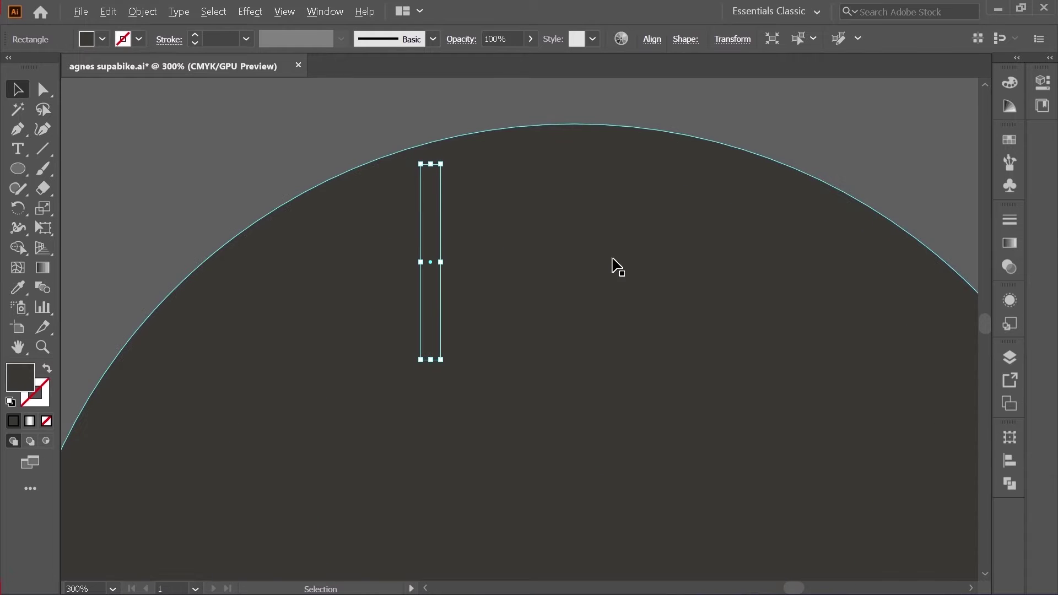
double_click(17, 384)
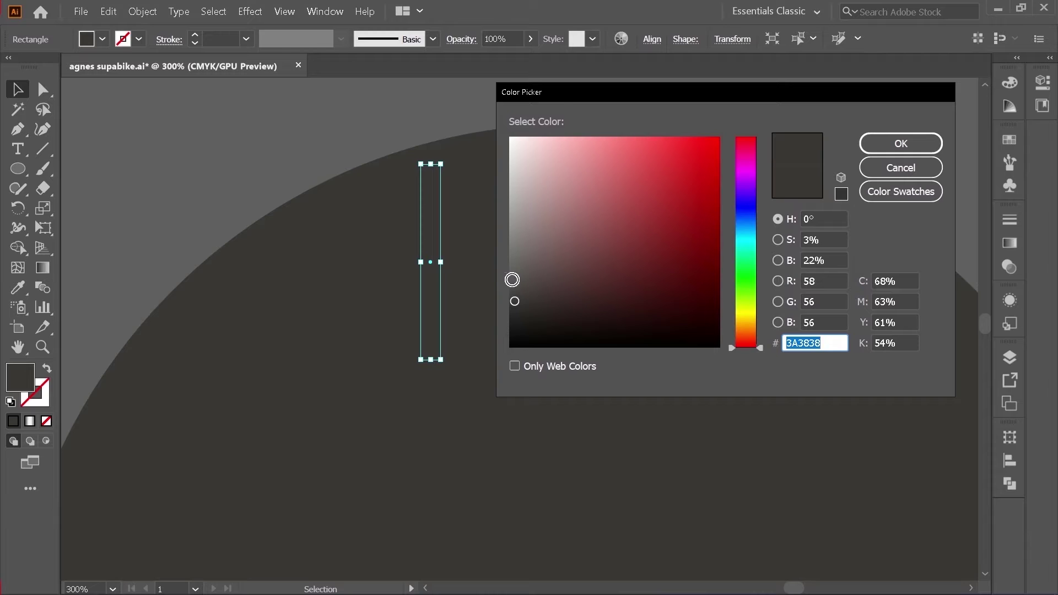
click(512, 280)
click(889, 141)
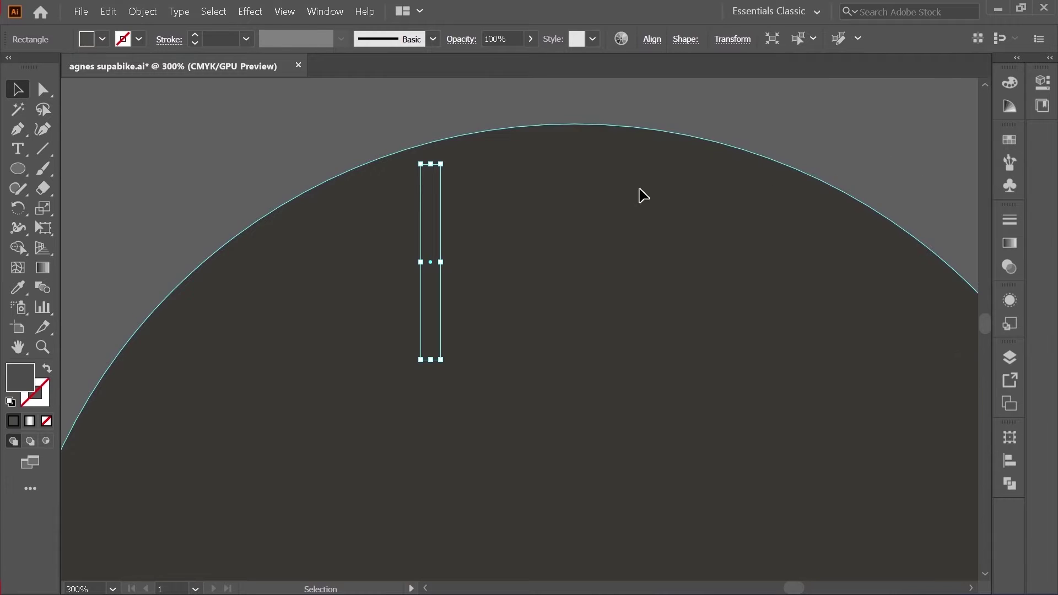
key(ctrl)
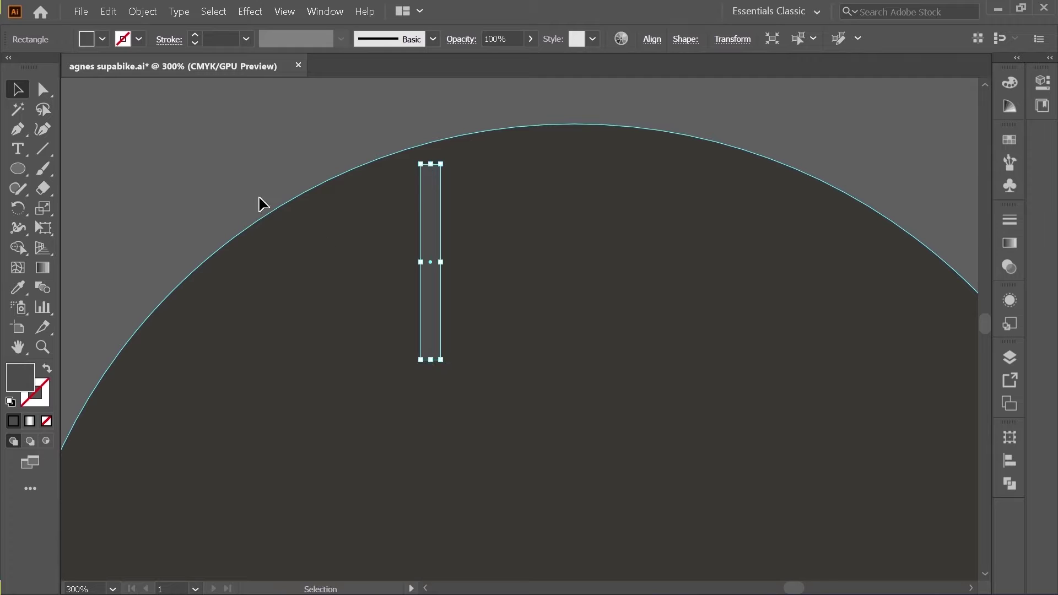
key(ctrl+1)
click(291, 167)
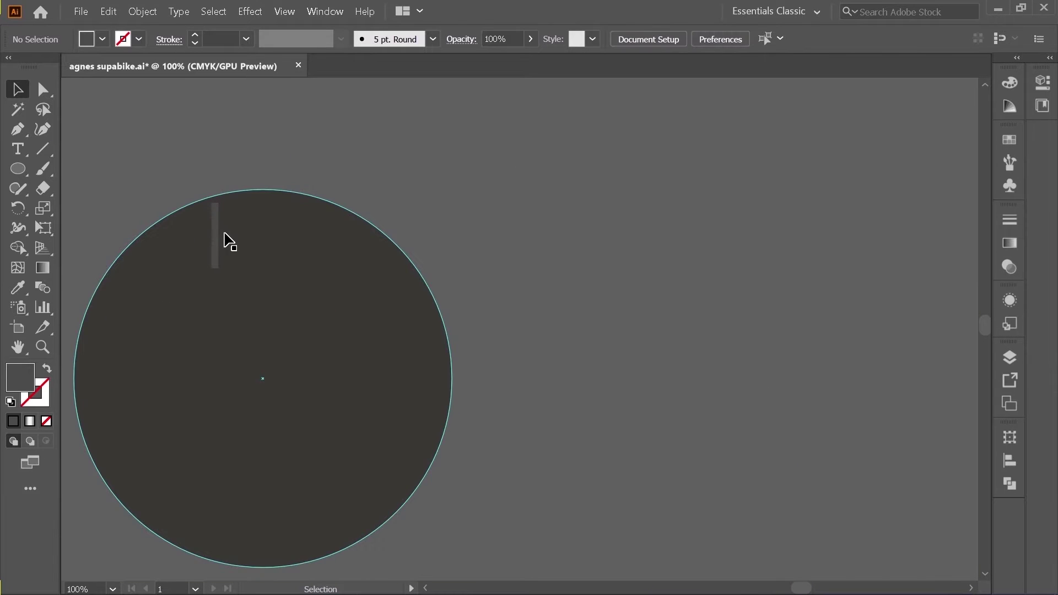
Move the grey rectangle to the circle's vertical centreline, just inside its upper rim
click(216, 241)
scroll(288, 194, up, 2)
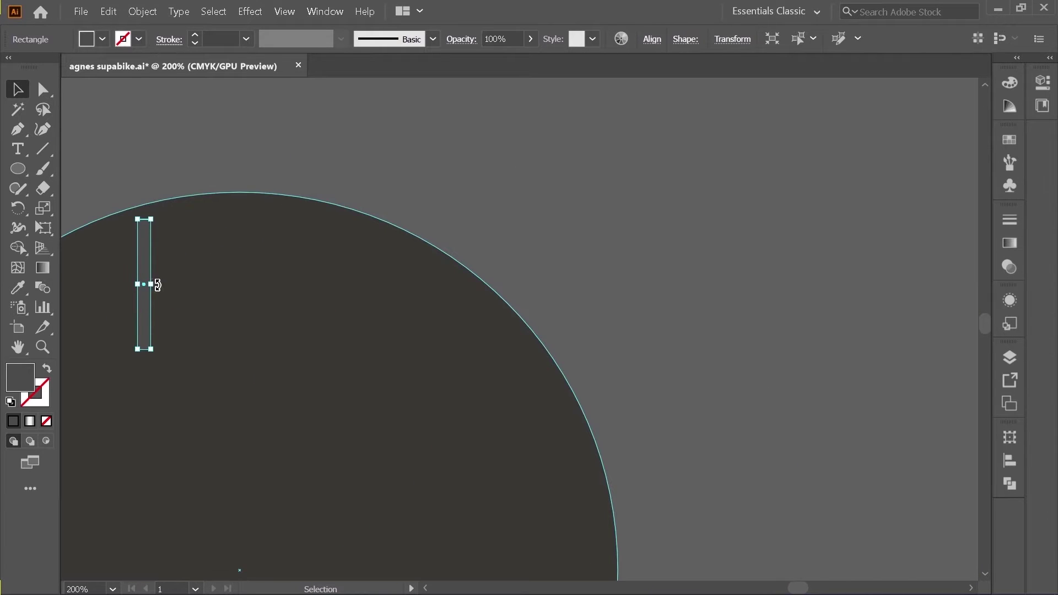
drag(147, 316, 243, 305)
scroll(240, 311, up, 2)
scroll(226, 302, down, 3)
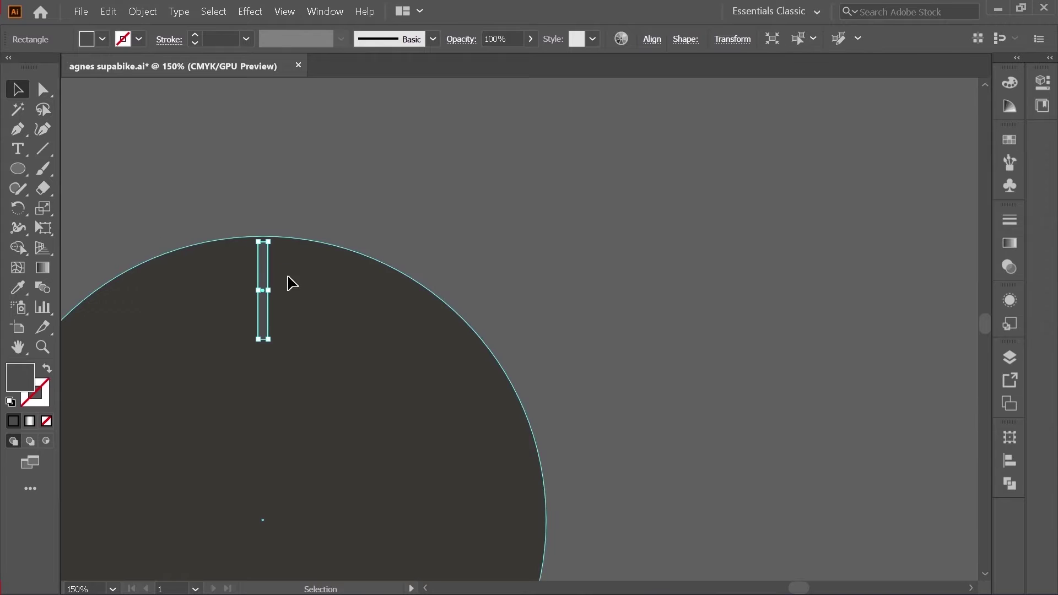
Scale the grey rectangle non-uniformly to 87% horizontally and 68% vertically
key(s)
key(Return)
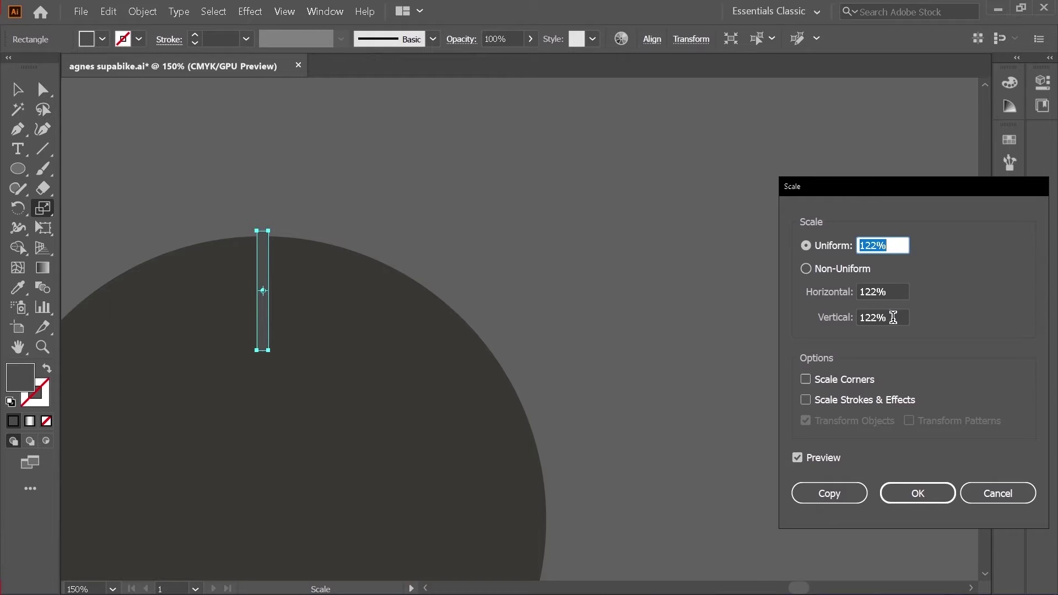
text(100)
key(Tab)
click(880, 319)
key(Down)
key(Down)
key(Down)
key(Down)
key(Down)
key(Down)
key(Down)
key(Down)
key(Down)
key(Down)
key(Down)
key(Down)
key(Down)
key(Down)
key(Down)
key(Down)
key(Down)
key(Down)
key(Down)
key(Down)
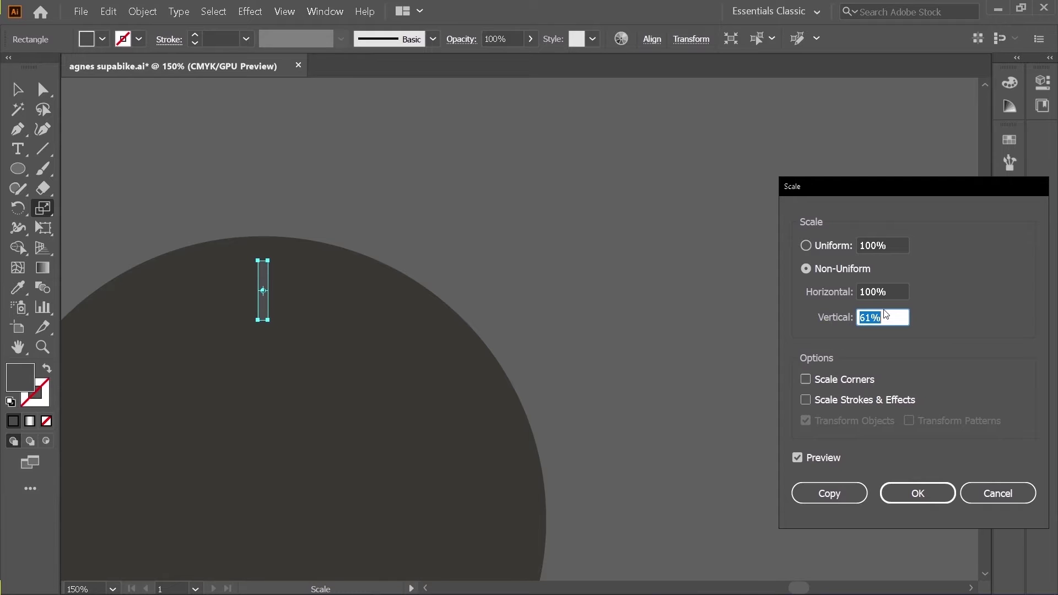
click(902, 289)
drag(903, 289, 859, 291)
key(Down)
key(Down)
key(Down)
key(Down)
key(Down)
key(Down)
key(Down)
key(Down)
key(Down)
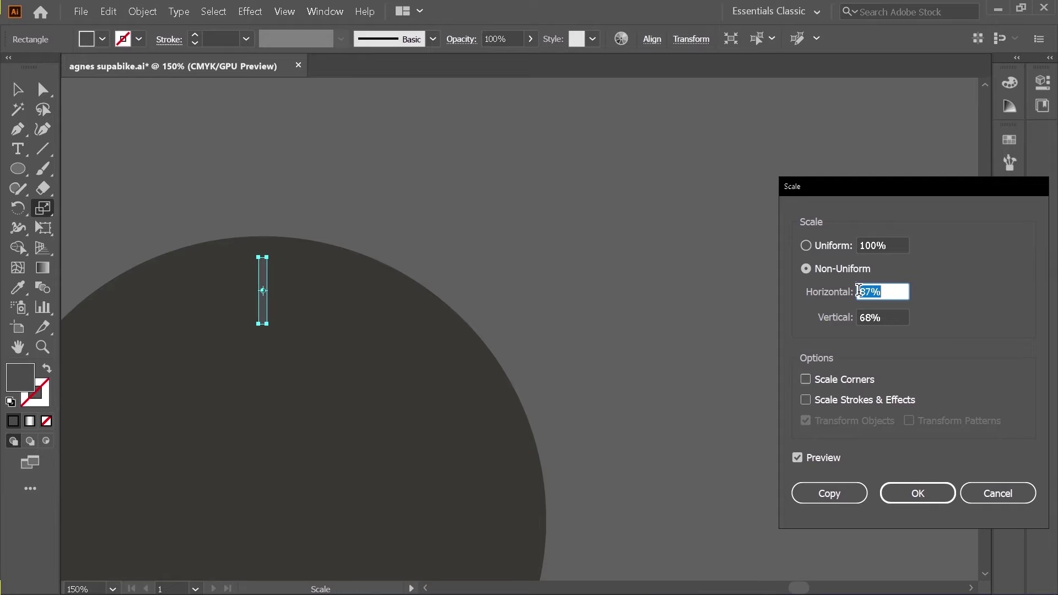
click(920, 492)
Round all corners of the grey rectangle fully, with a radius of about 2.67 px, to form a pill shape
scroll(314, 291, up, 4)
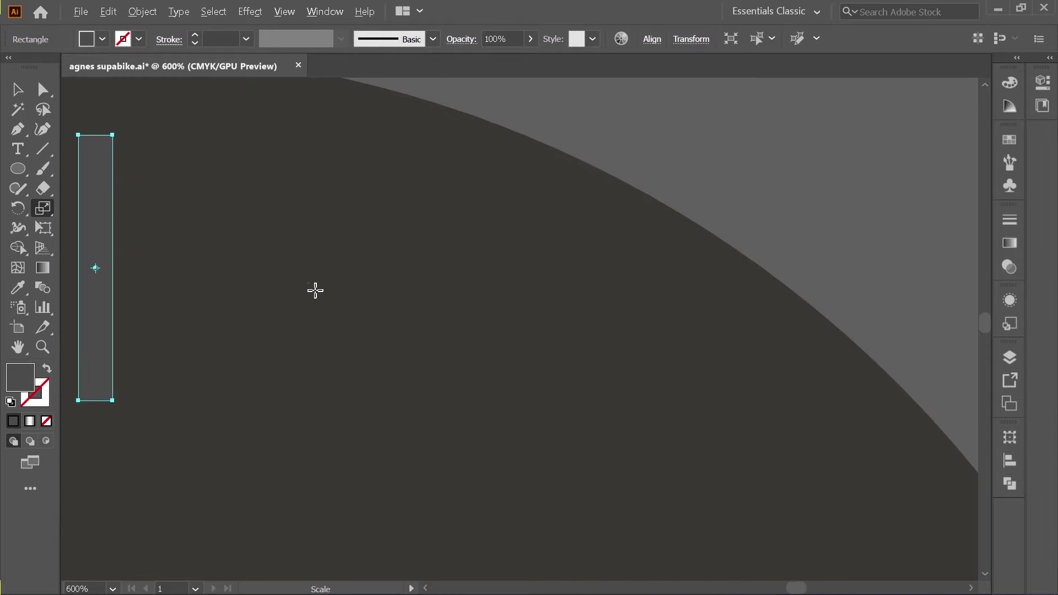
scroll(413, 301, down, 2)
scroll(244, 252, up, 1)
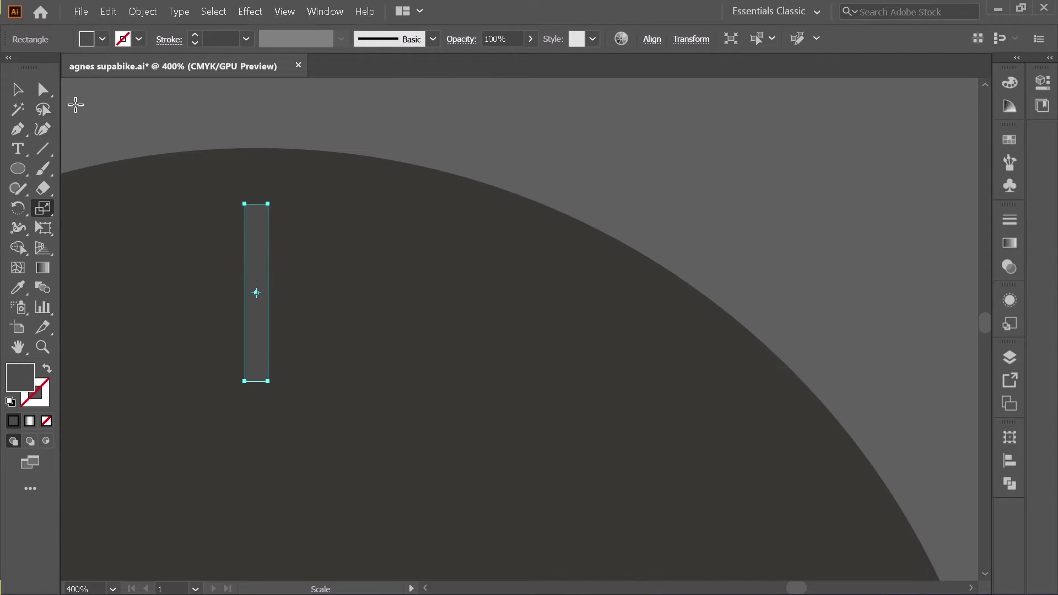
click(43, 93)
scroll(300, 245, up, 3)
scroll(296, 245, down, 2)
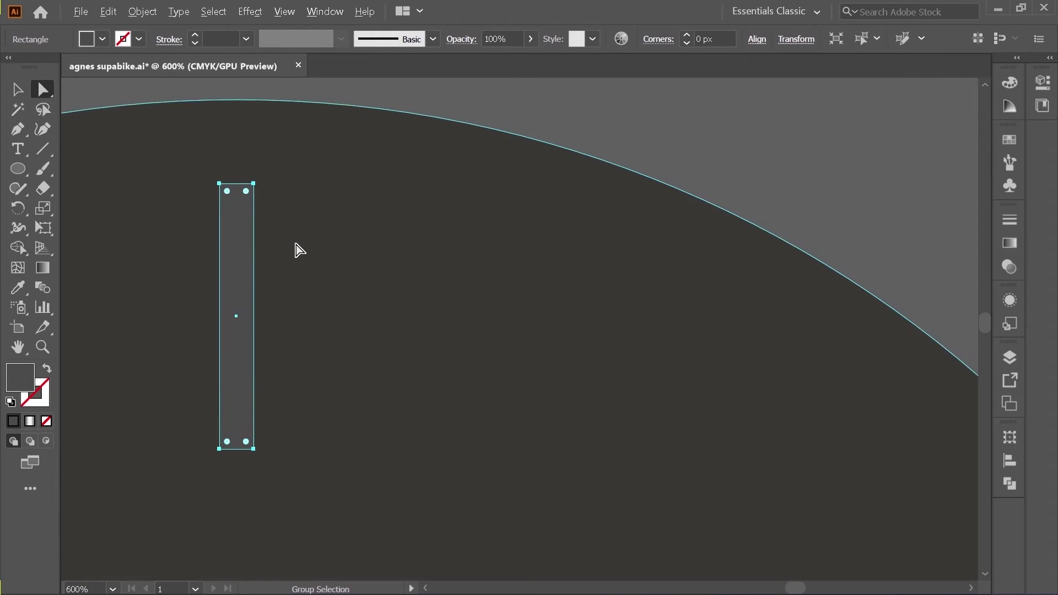
drag(228, 194, 234, 240)
scroll(234, 242, down, 3)
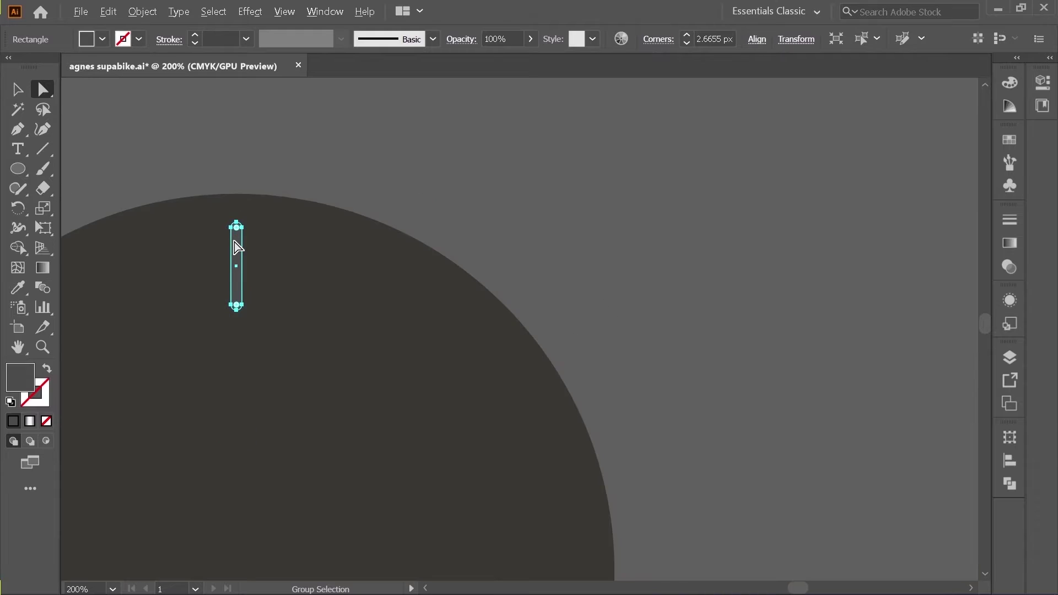
Move the rounded bar straight up so its end sits just inside the circle's upper rim
click(17, 89)
scroll(219, 259, up, 2)
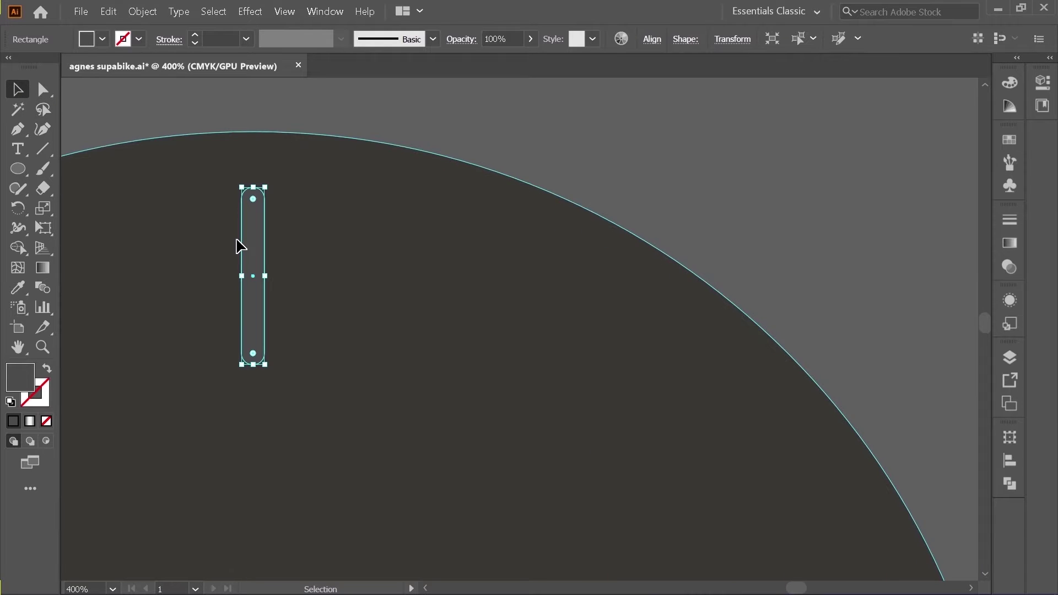
drag(256, 256, 256, 211)
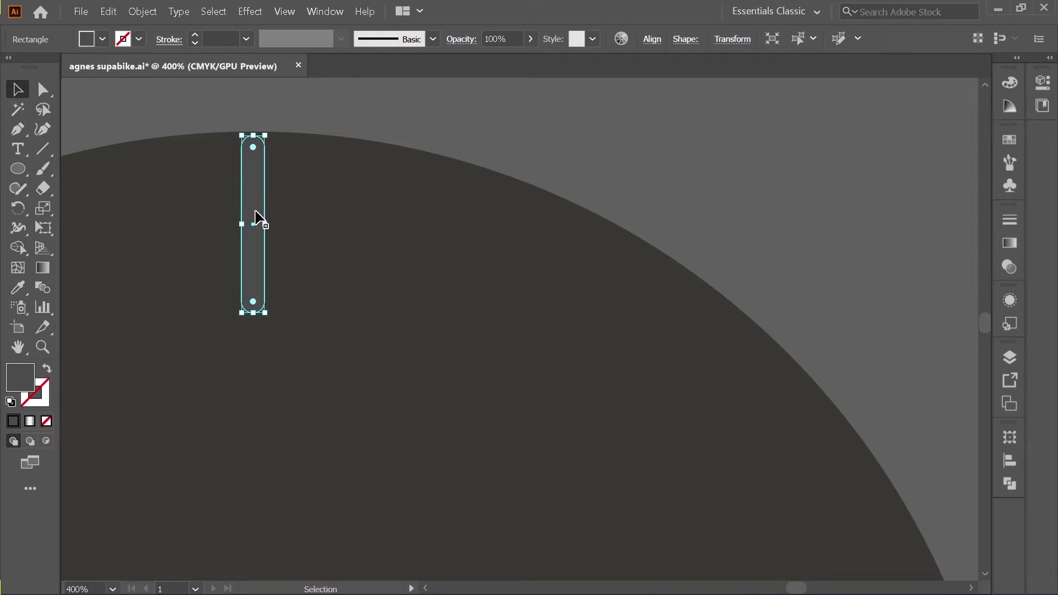
scroll(281, 245, down, 2)
scroll(258, 206, up, 3)
key(a)
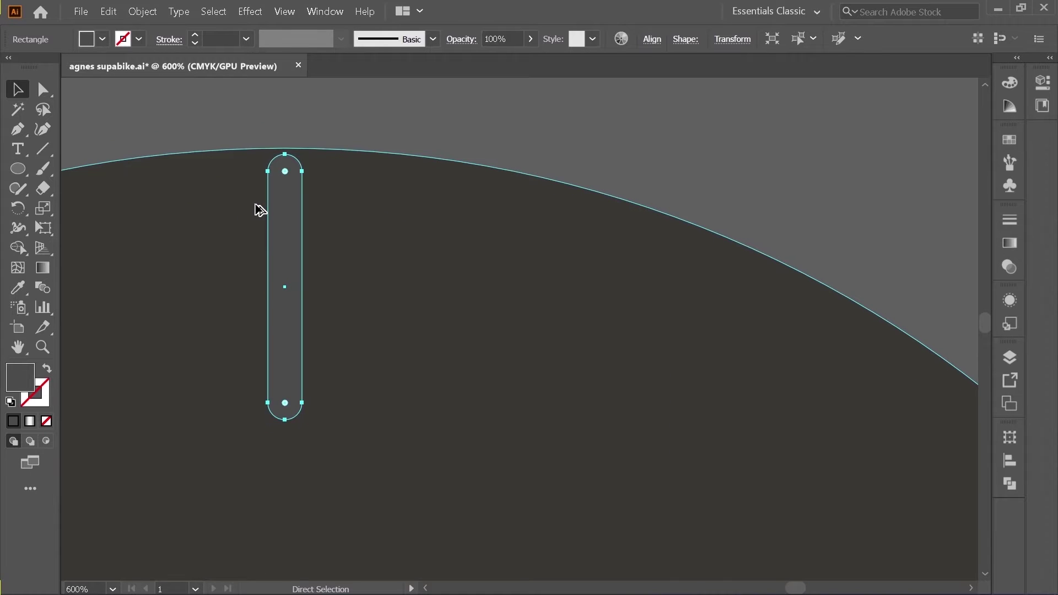
key(v)
Duplicate the rounded bar with a slight offset to the right and downward, overlapping the original
click(349, 126)
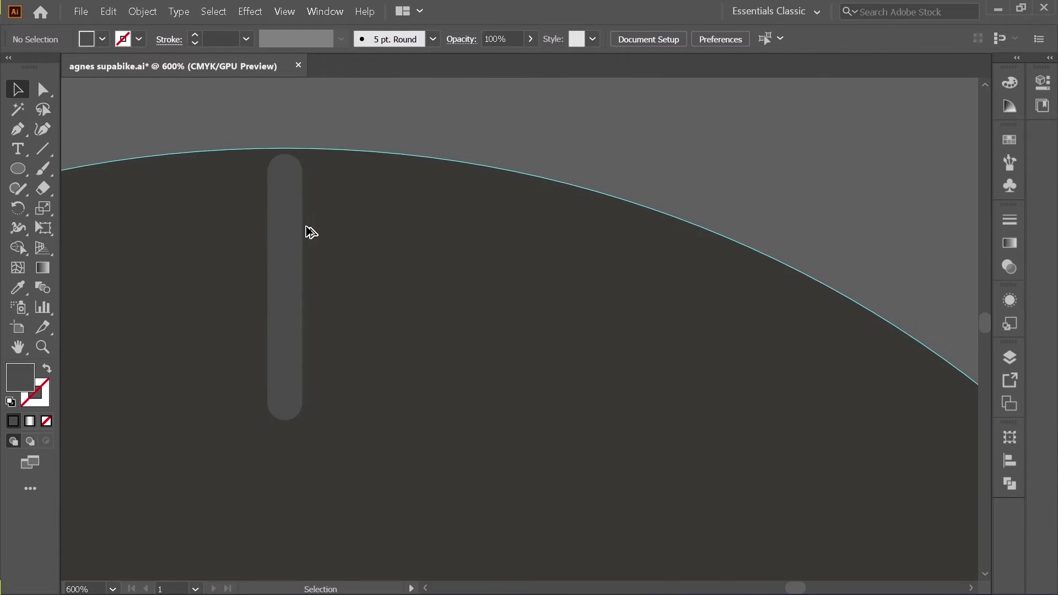
click(292, 237)
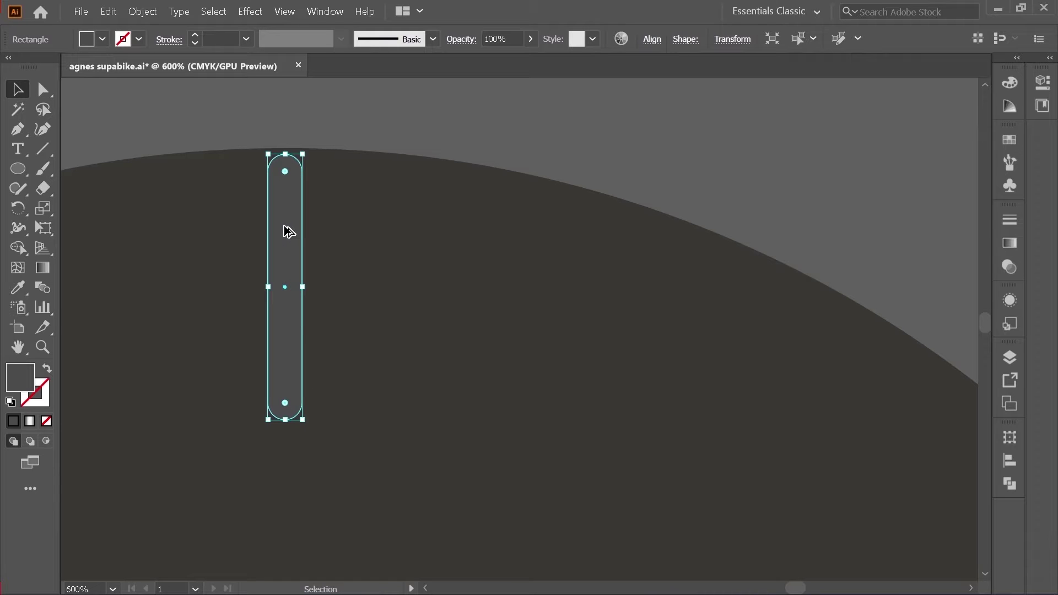
alt+drag(284, 222, 291, 226)
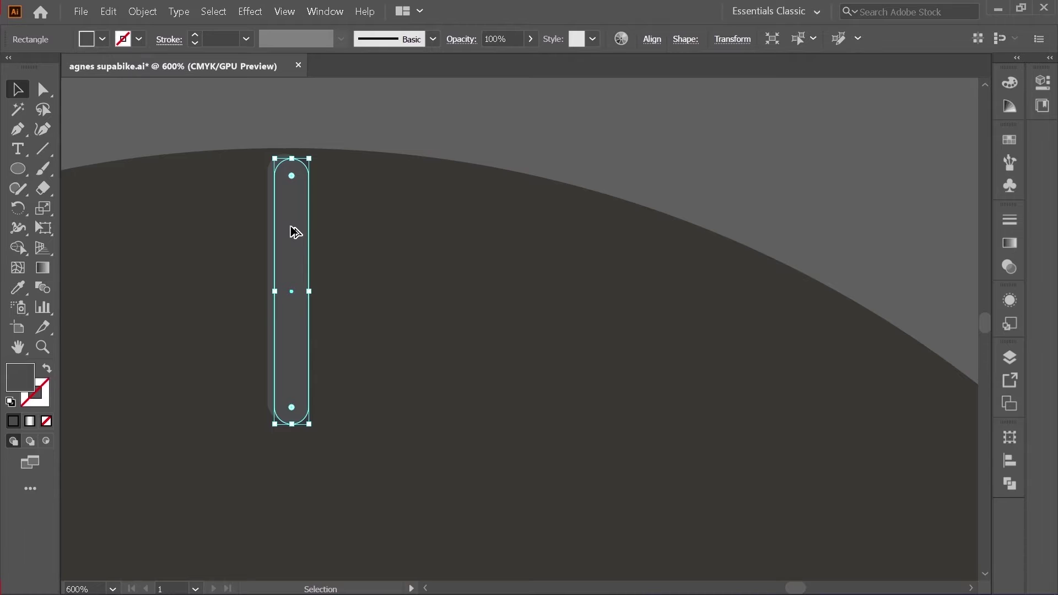
scroll(291, 237, up, 1)
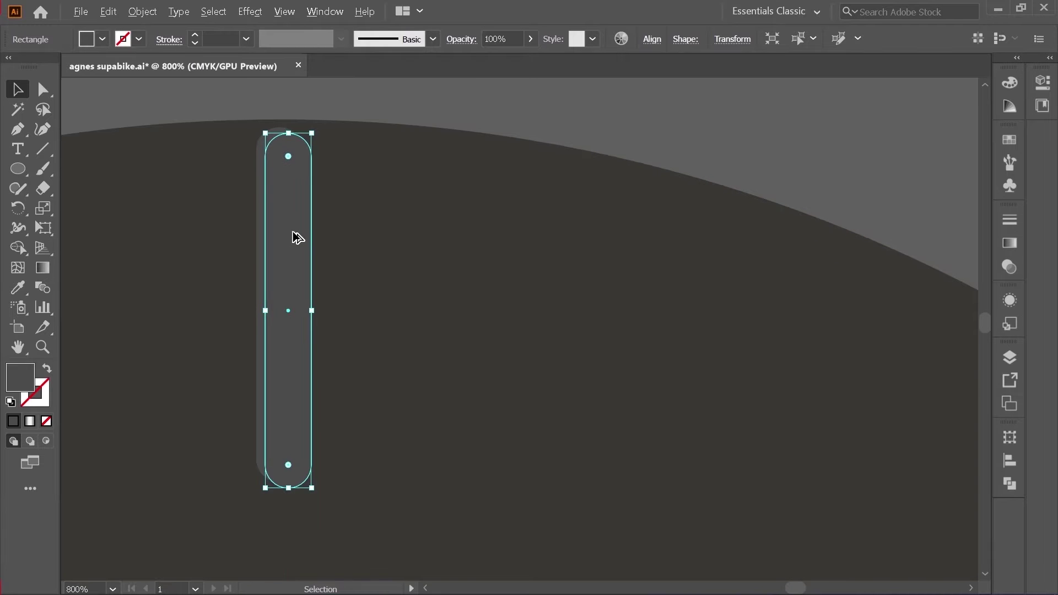
scroll(298, 238, down, 1)
scroll(298, 237, up, 1)
scroll(297, 238, up, 1)
scroll(298, 240, down, 1)
Divide the two overlapping rounded bars along their outlines with the Pathfinder Divide operation
shift+click(261, 260)
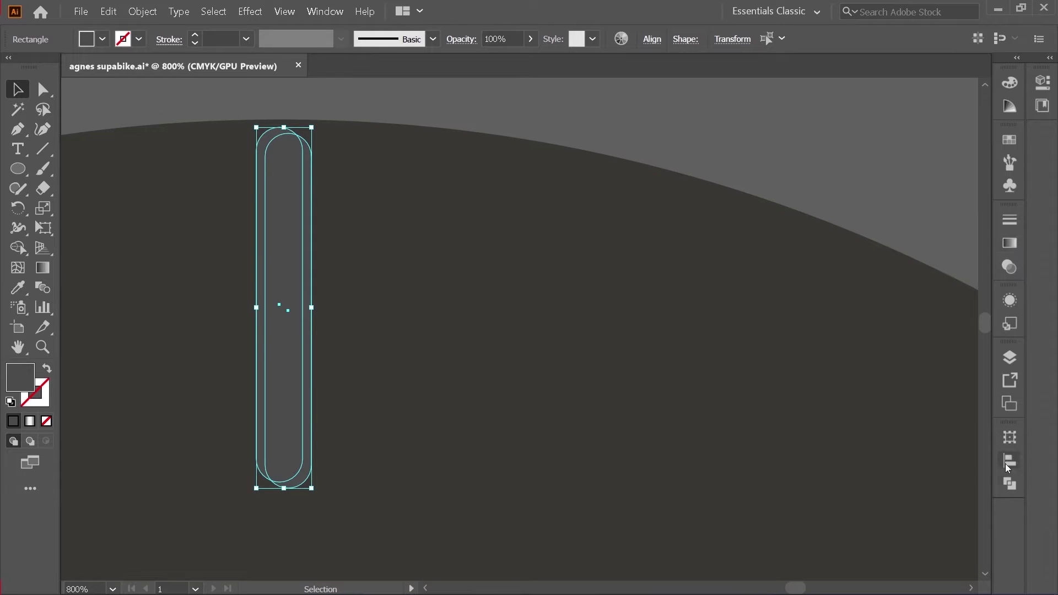
click(1009, 483)
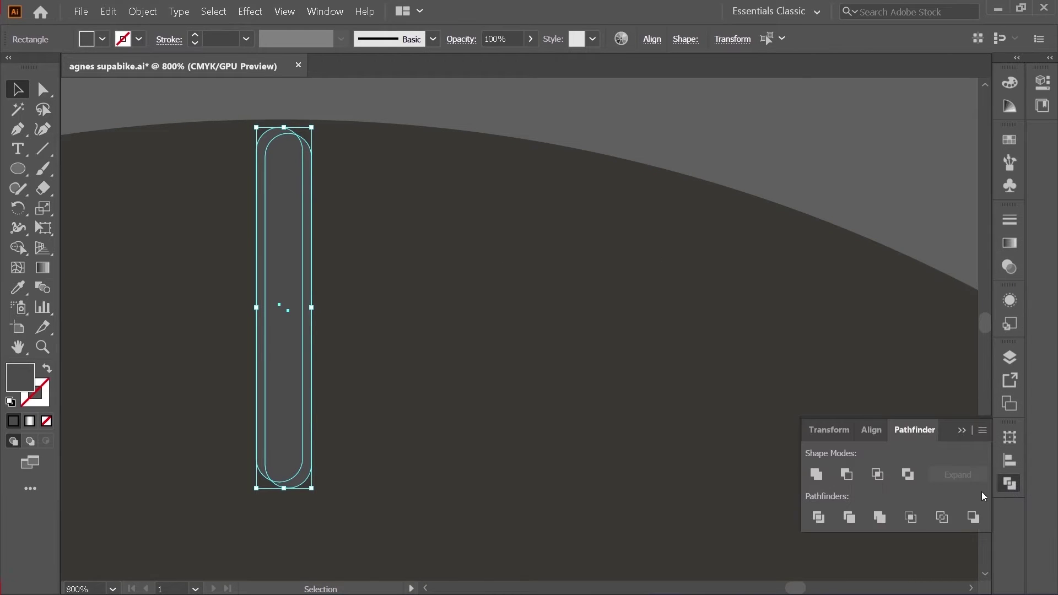
click(819, 518)
click(963, 433)
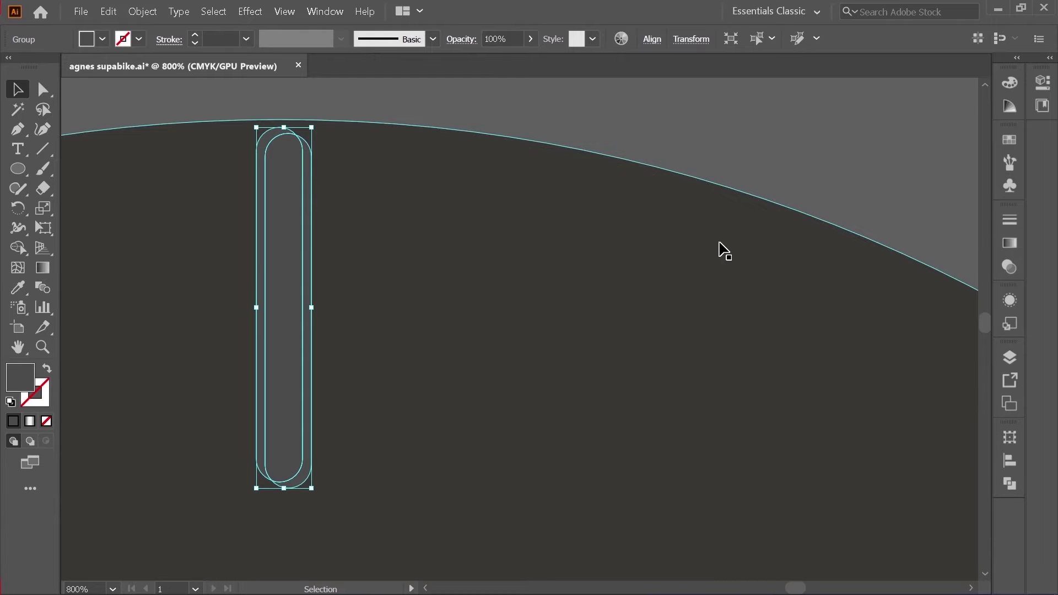
click(581, 124)
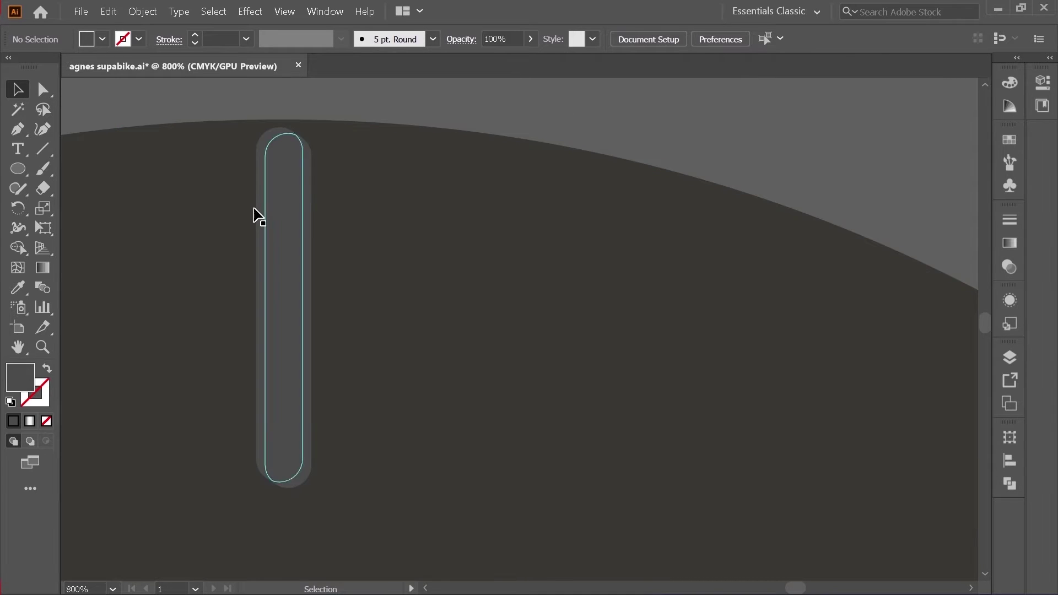
Merge the right-hand sliver with the central overlap of the divided bars using the Shape Builder
click(279, 205)
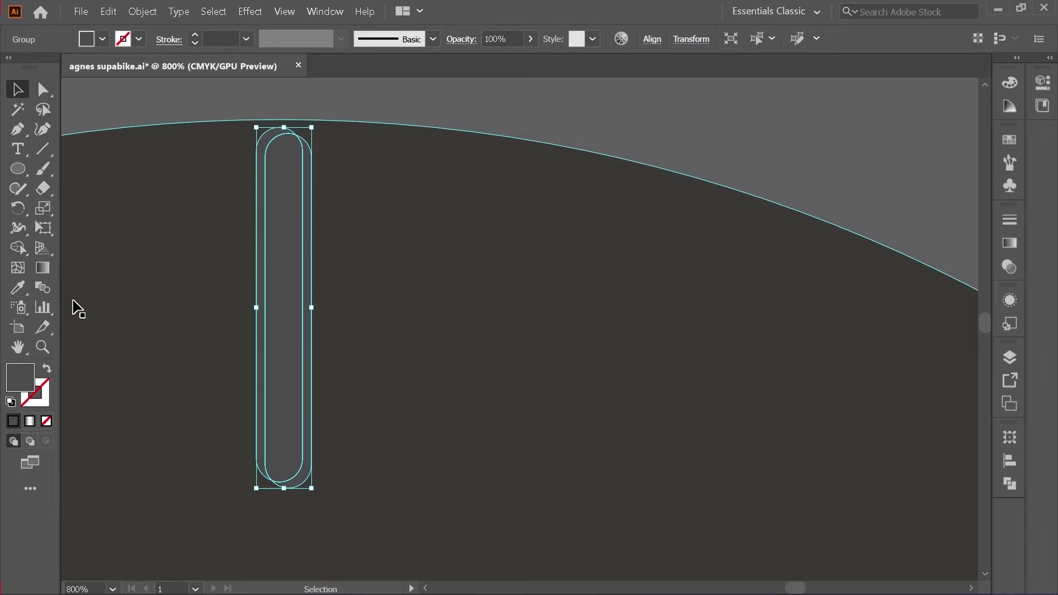
click(19, 249)
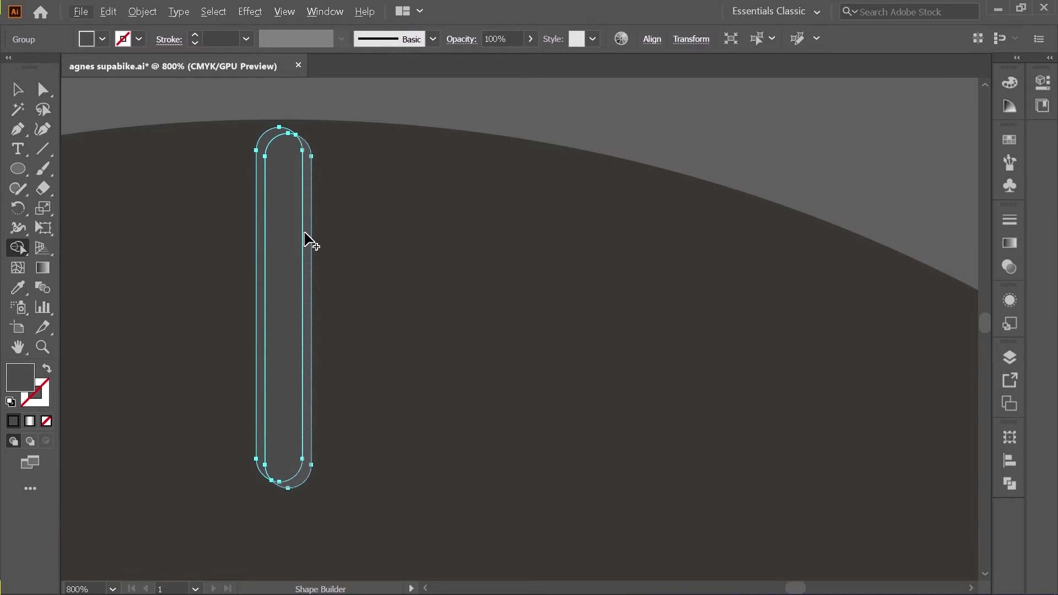
drag(309, 248, 275, 298)
click(18, 89)
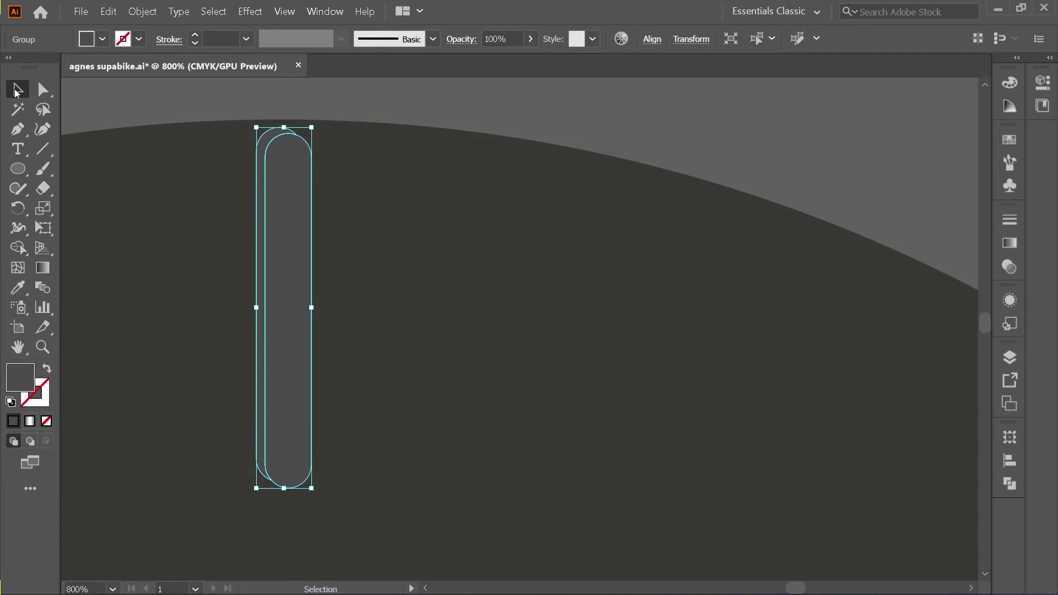
Select only the merged front bar inside the tread group and fill it with dark grey #262626
click(166, 325)
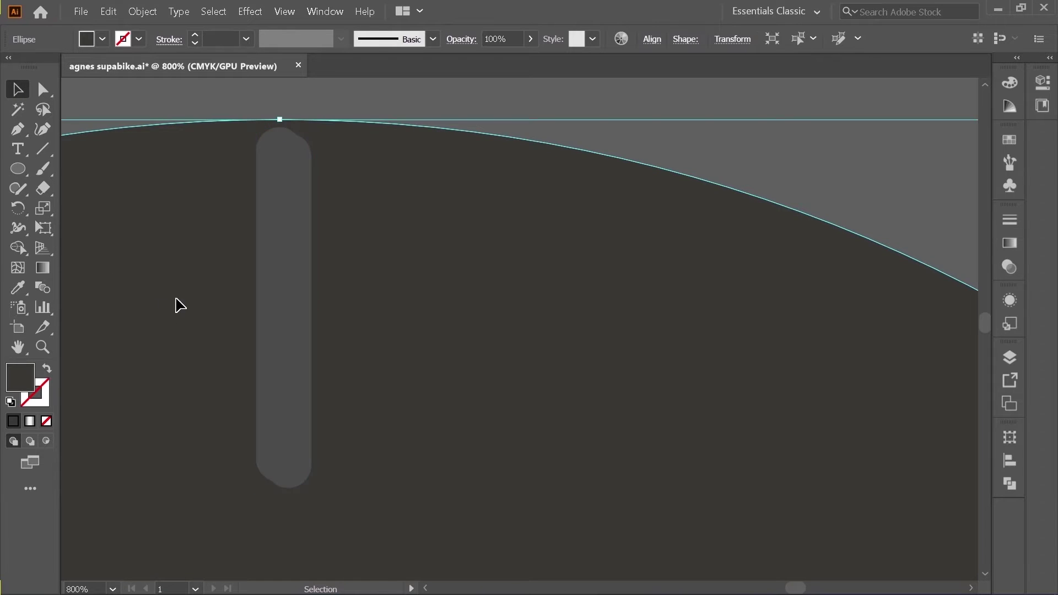
click(279, 219)
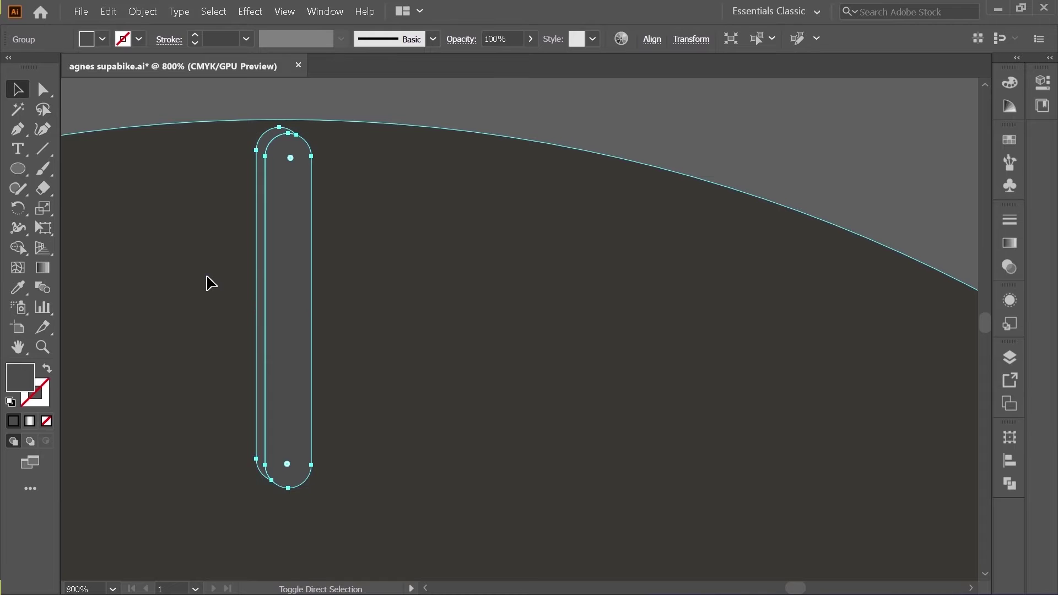
ctrl+click(278, 196)
key(ctrl+shift+a)
ctrl+click(279, 193)
double_click(19, 377)
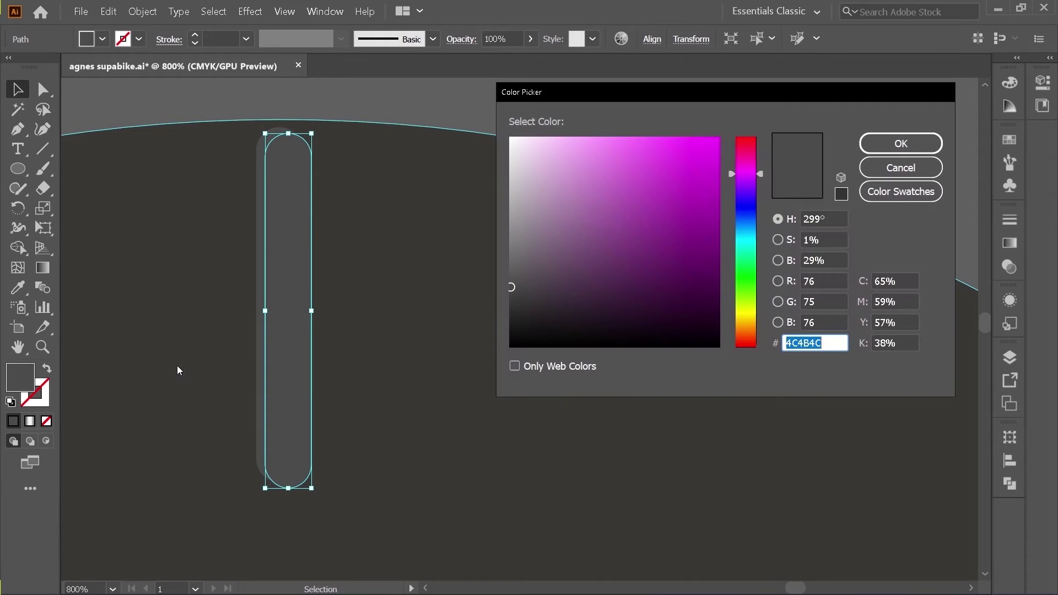
click(512, 316)
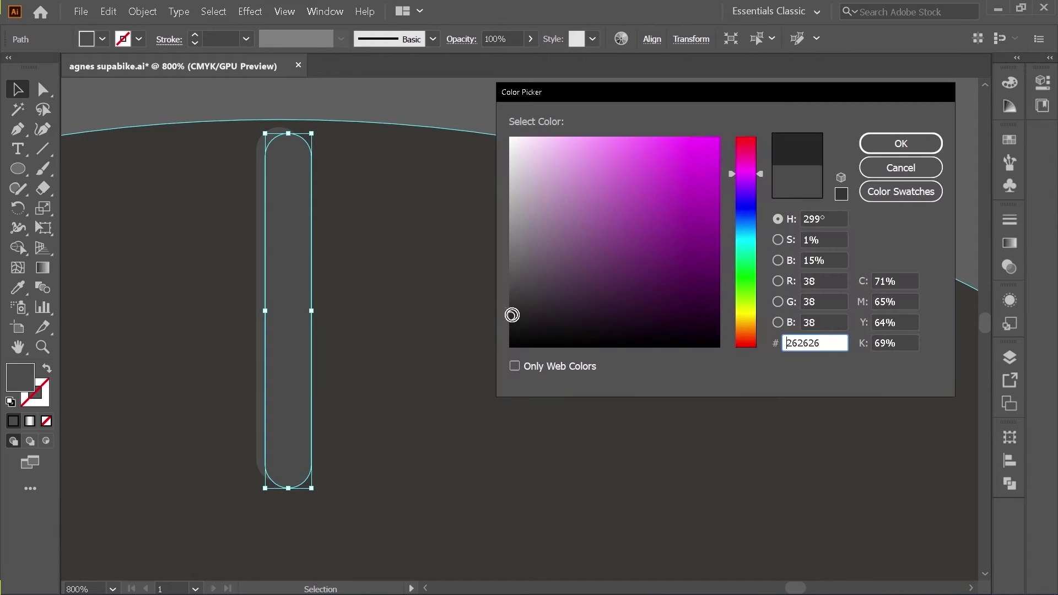
click(879, 146)
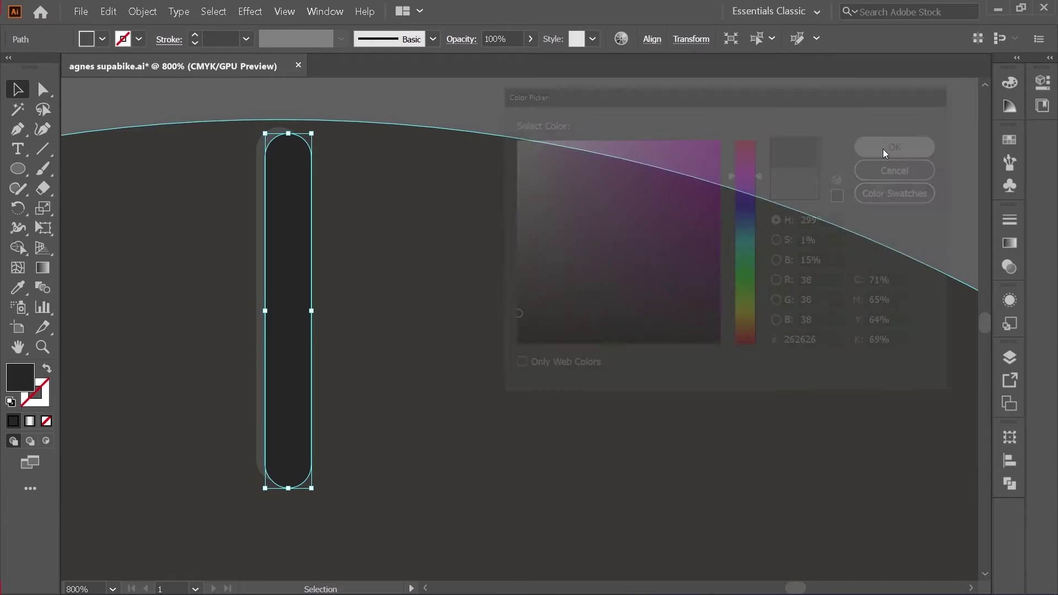
Lighten the fill of the tread mark's front bar to dark grey #303030 and deselect it
double_click(23, 384)
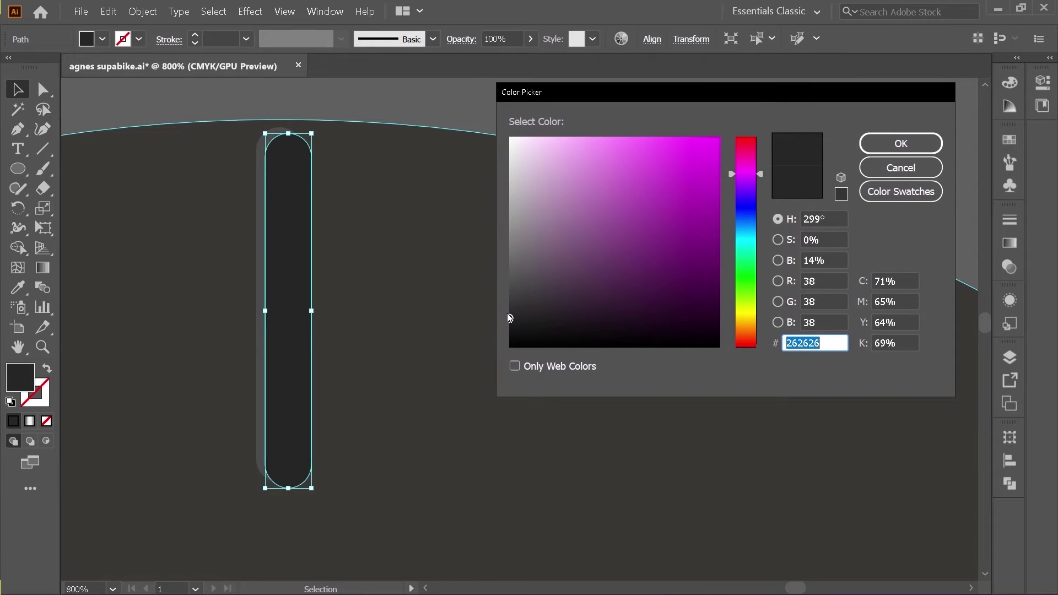
click(509, 307)
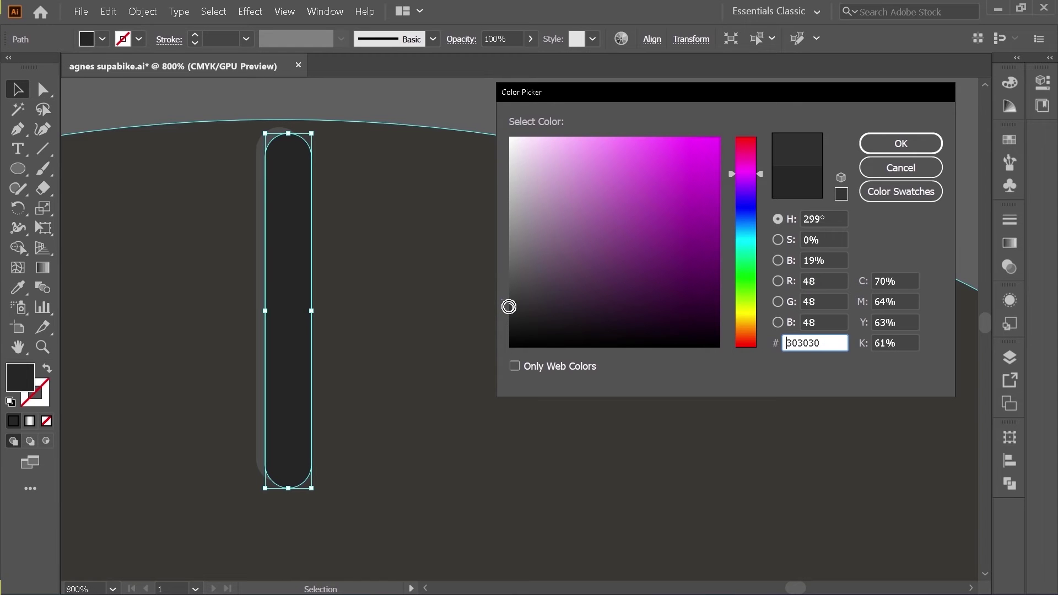
click(877, 145)
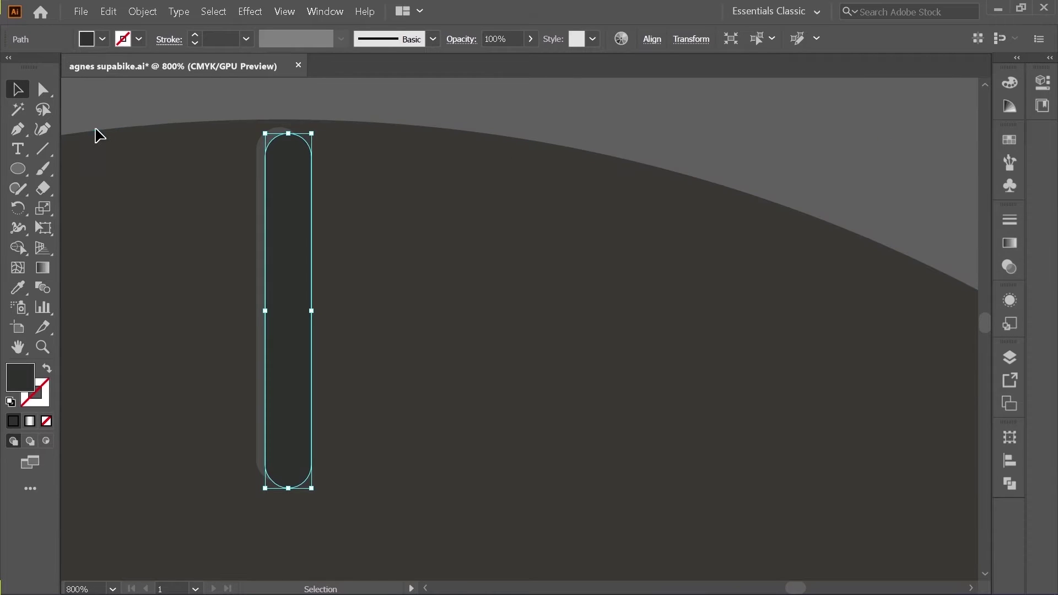
click(172, 123)
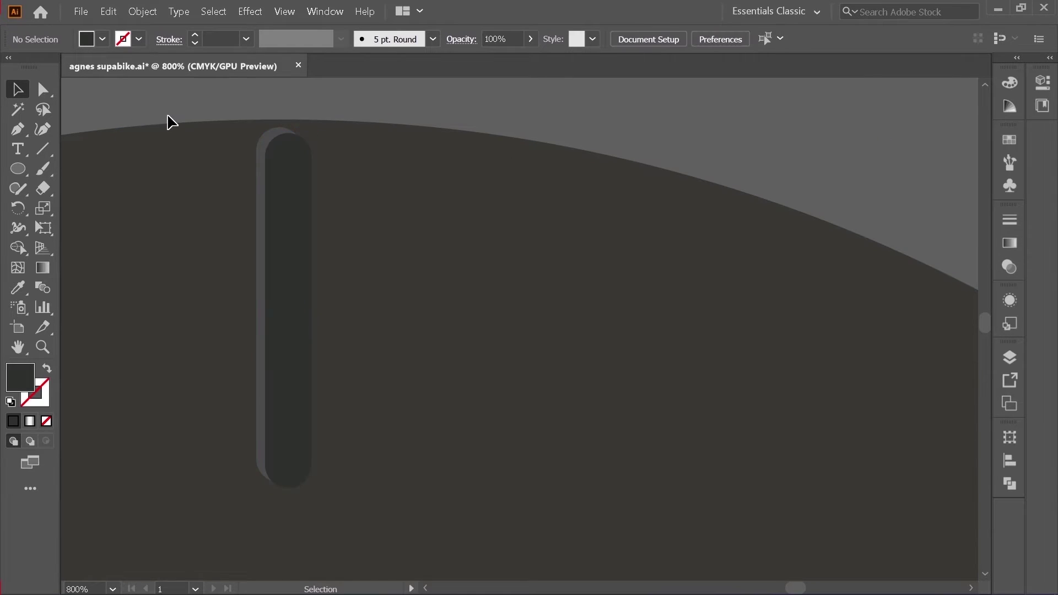
click(260, 208)
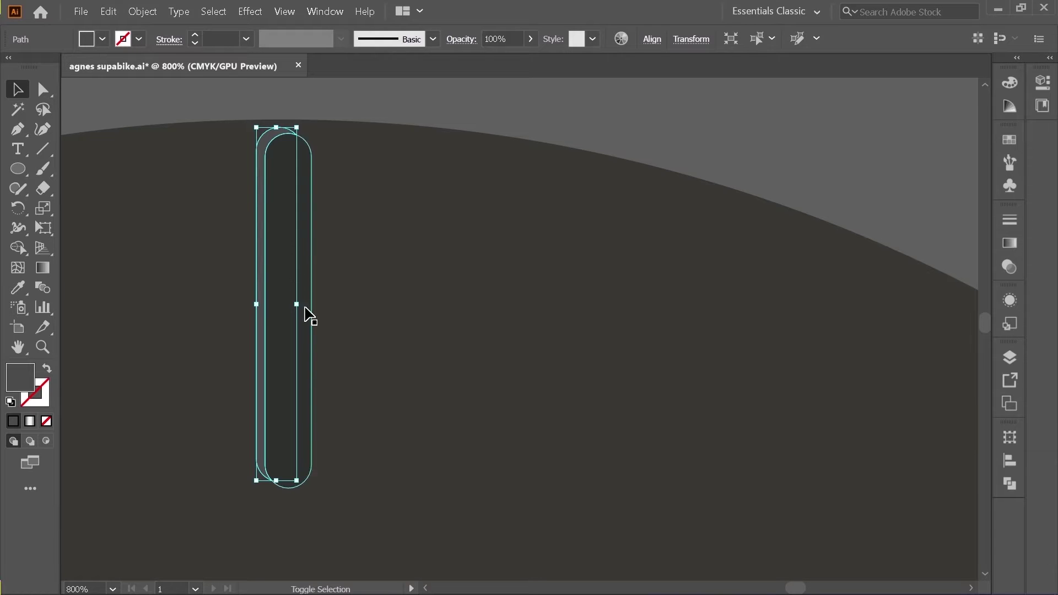
shift+click(306, 368)
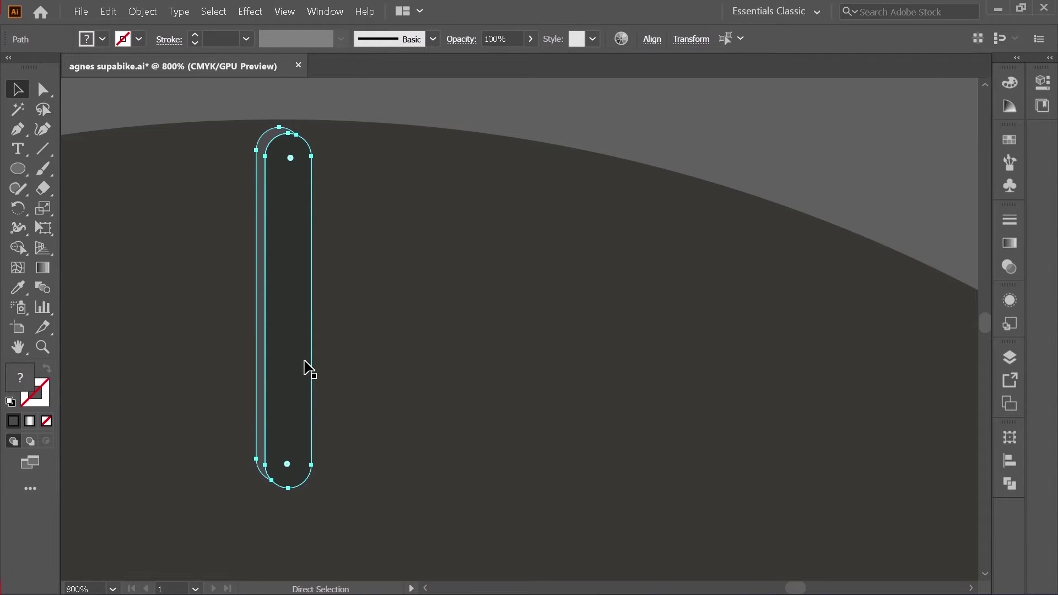
click(451, 109)
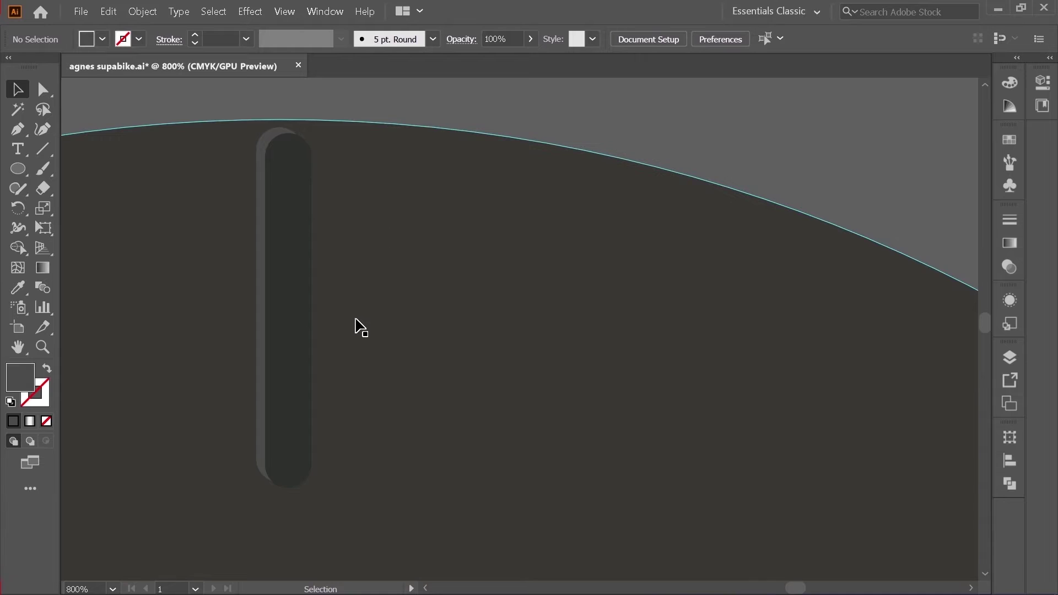
scroll(361, 328, down, 4)
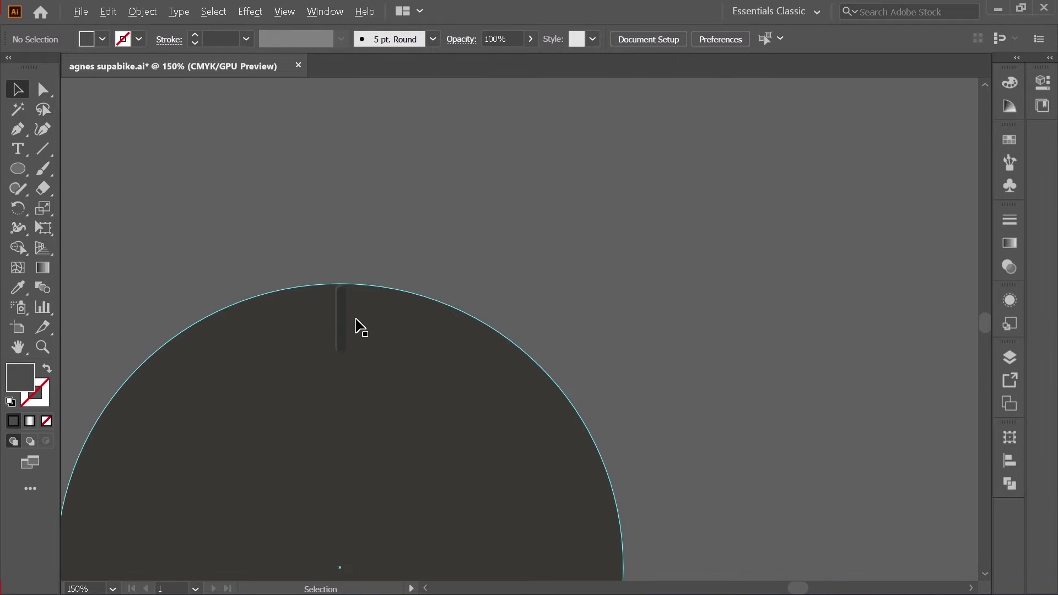
scroll(274, 349, down, 2)
scroll(292, 351, up, 2)
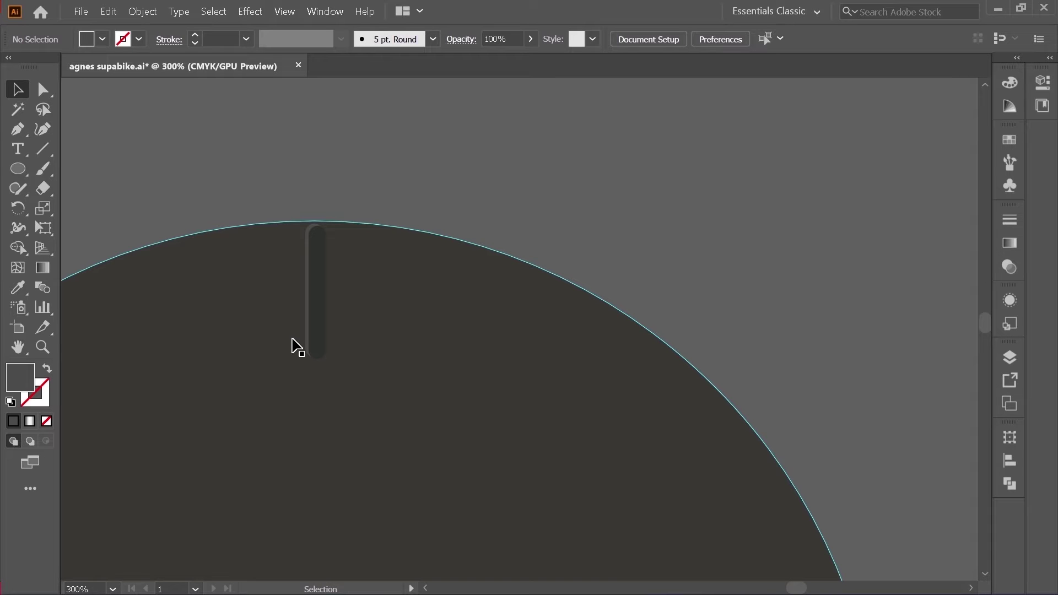
Rotate the tread mark group clockwise to a diagonal slant and move it up against the top rim of the circle
click(321, 315)
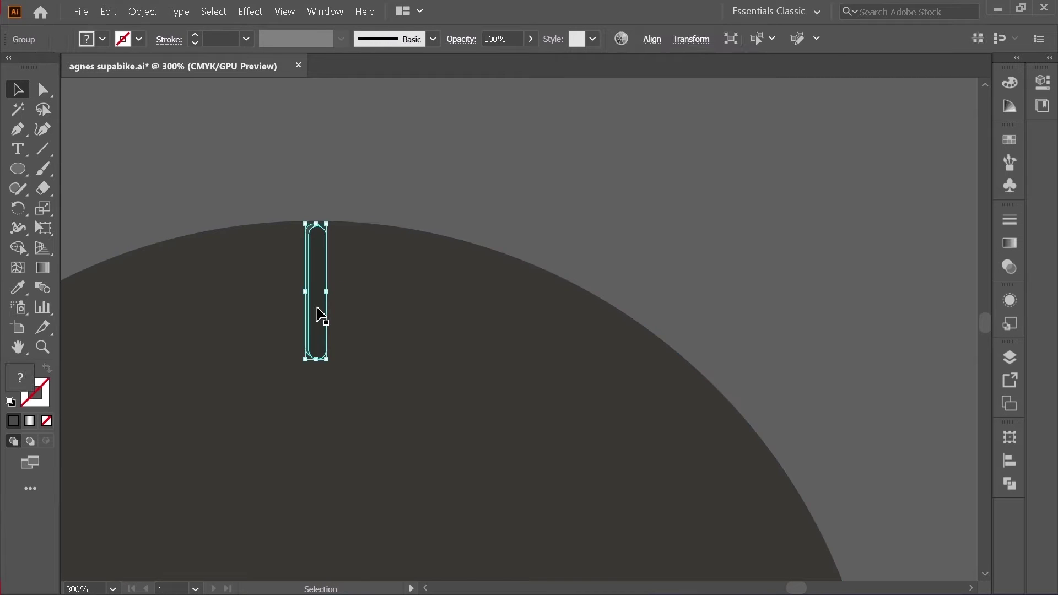
scroll(320, 259, down, 1)
scroll(322, 245, up, 2)
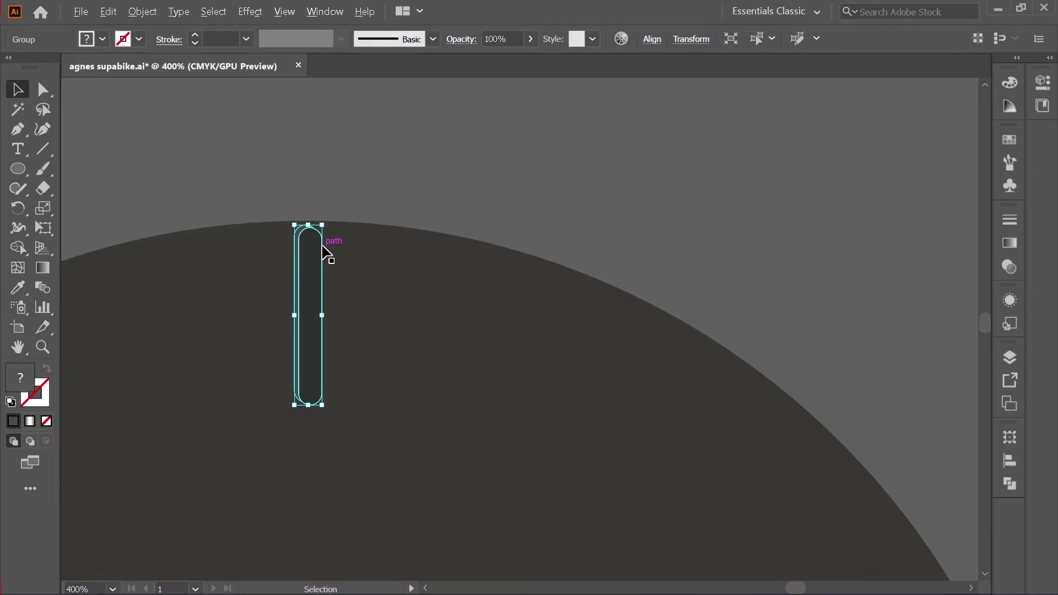
drag(326, 222, 408, 270)
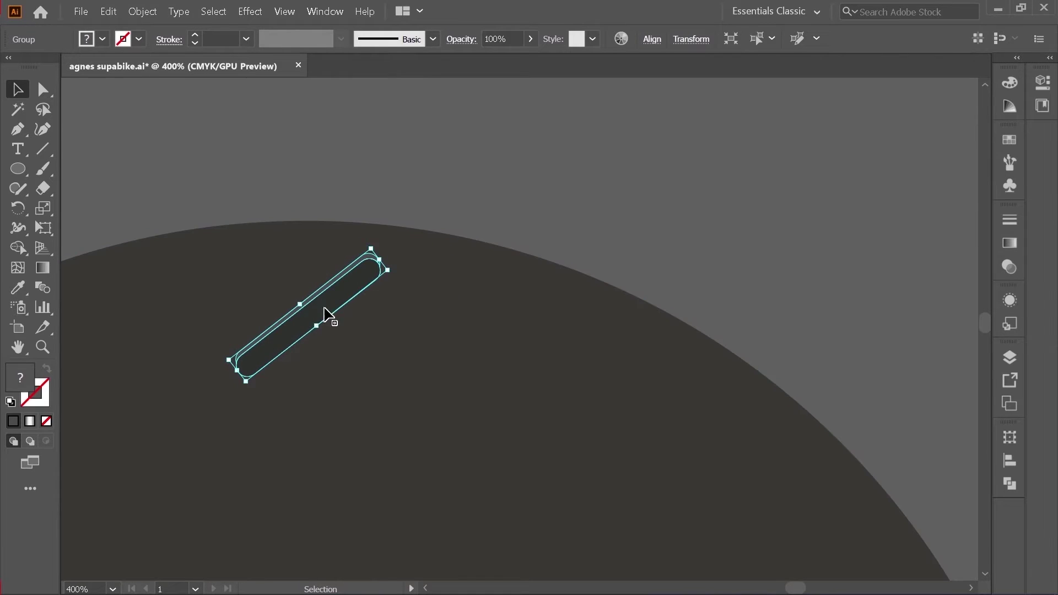
drag(290, 342, 269, 308)
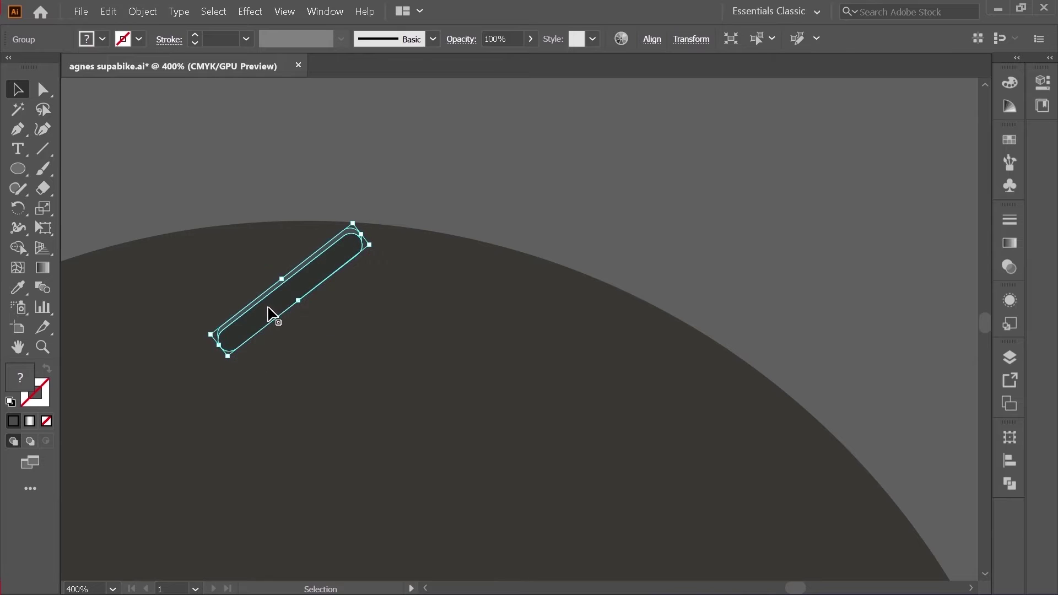
scroll(378, 236, down, 2)
click(397, 230)
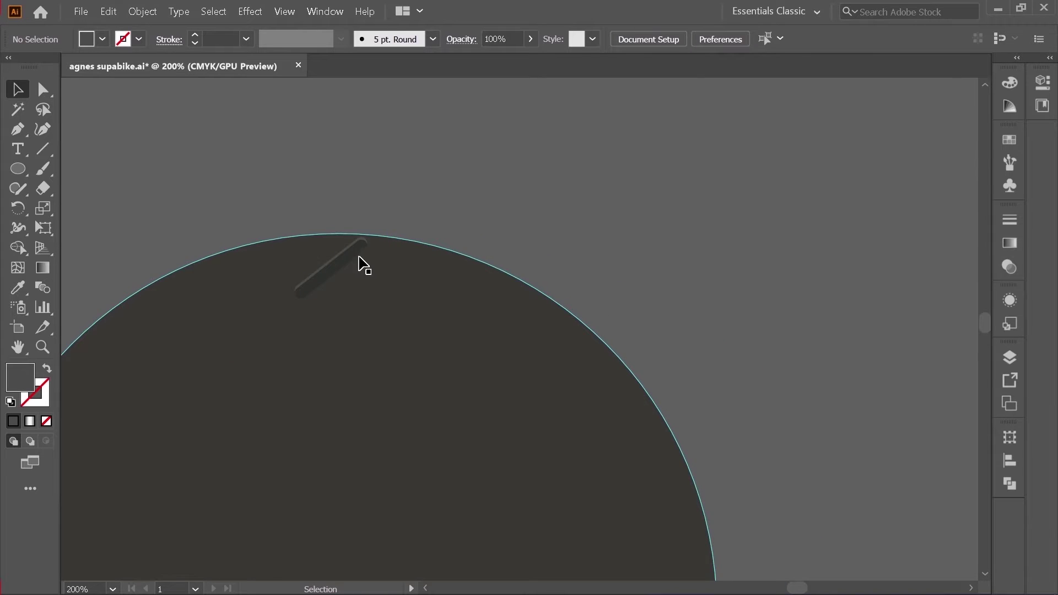
Try to shorten the slanted tread mark from its inner end, keeping its width
scroll(260, 276, down, 2)
scroll(319, 281, up, 2)
click(248, 290)
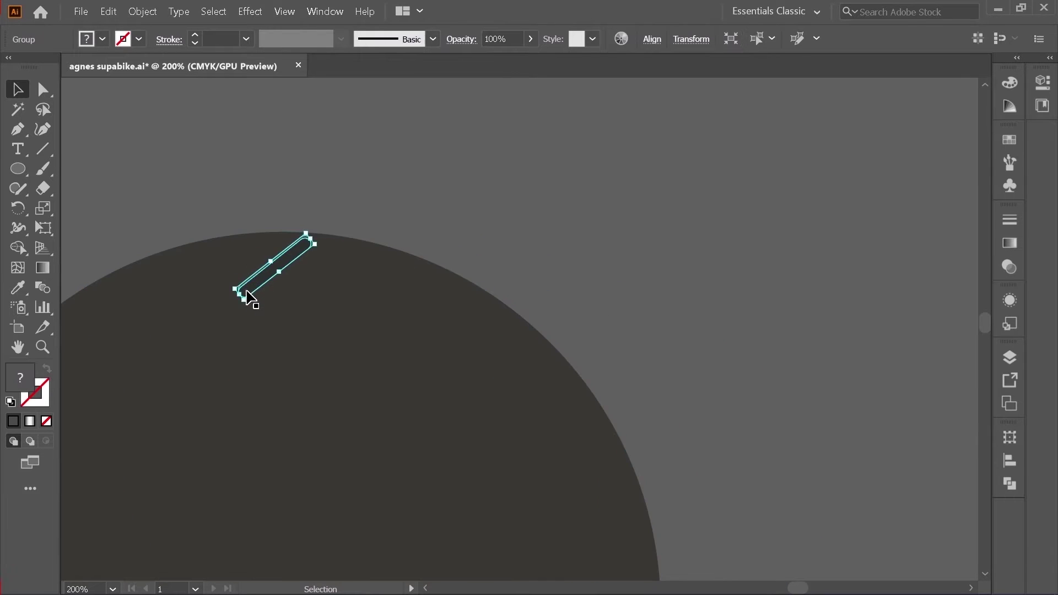
scroll(265, 311, up, 1)
drag(228, 290, 241, 280)
scroll(287, 254, up, 2)
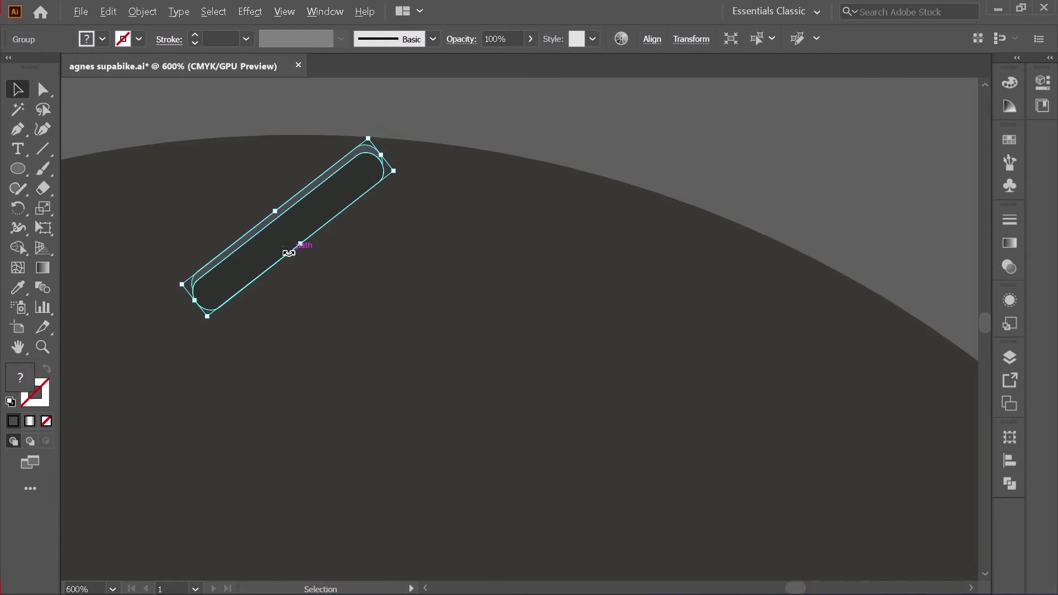
click(196, 265)
scroll(197, 264, up, 2)
key(ctrl+z)
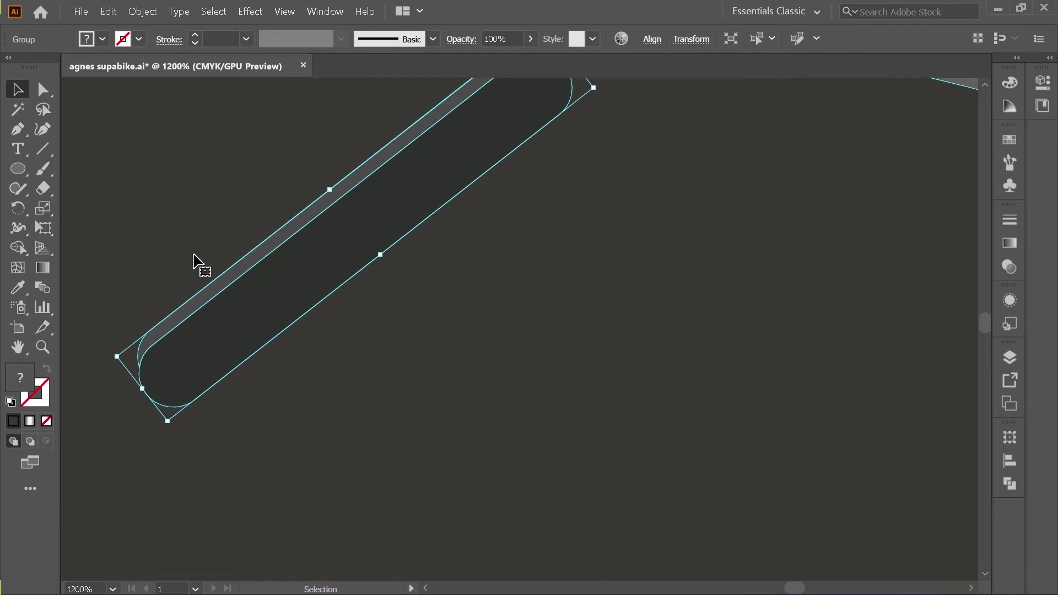
scroll(194, 255, down, 2)
scroll(239, 262, down, 2)
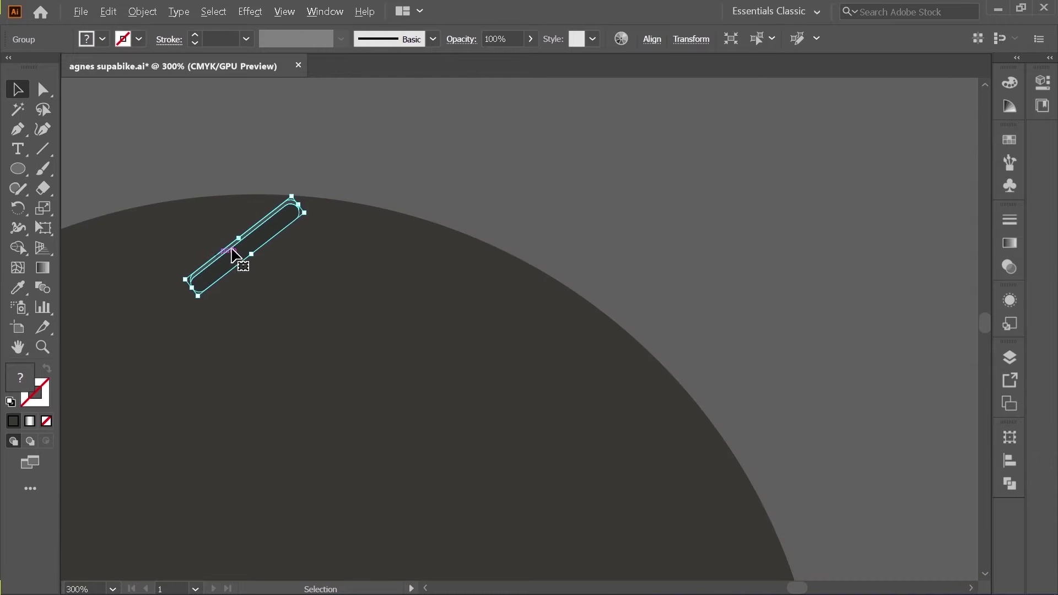
click(339, 171)
scroll(295, 253, down, 3)
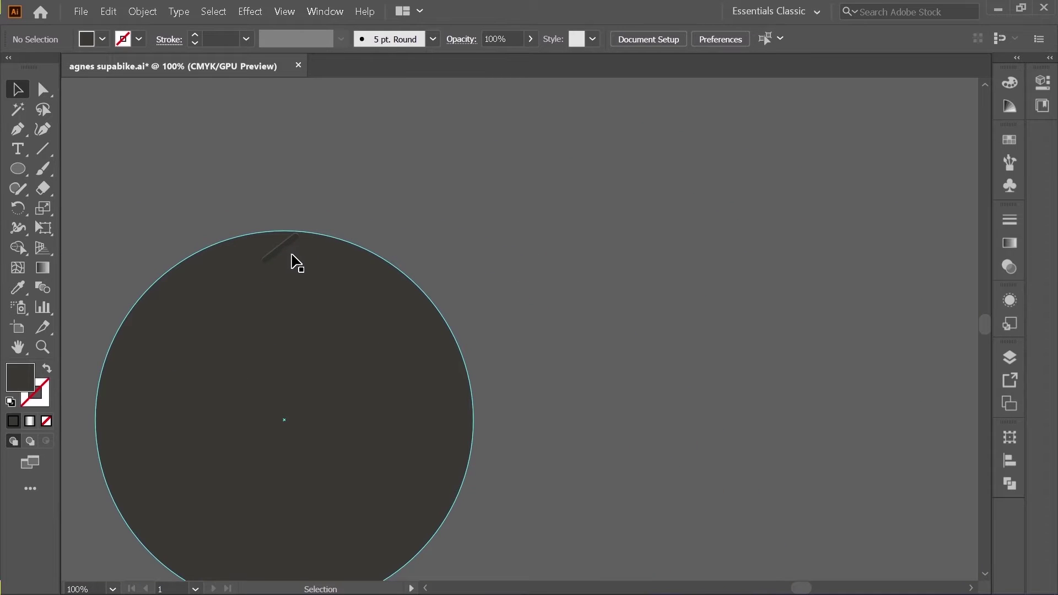
click(284, 251)
scroll(295, 269, up, 1)
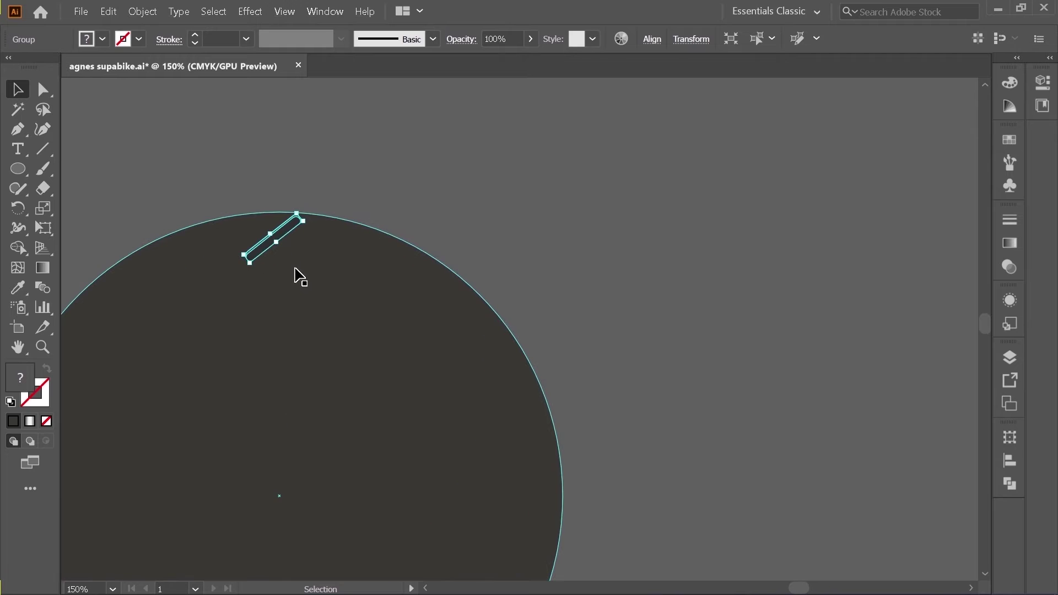
click(348, 175)
scroll(321, 262, down, 1)
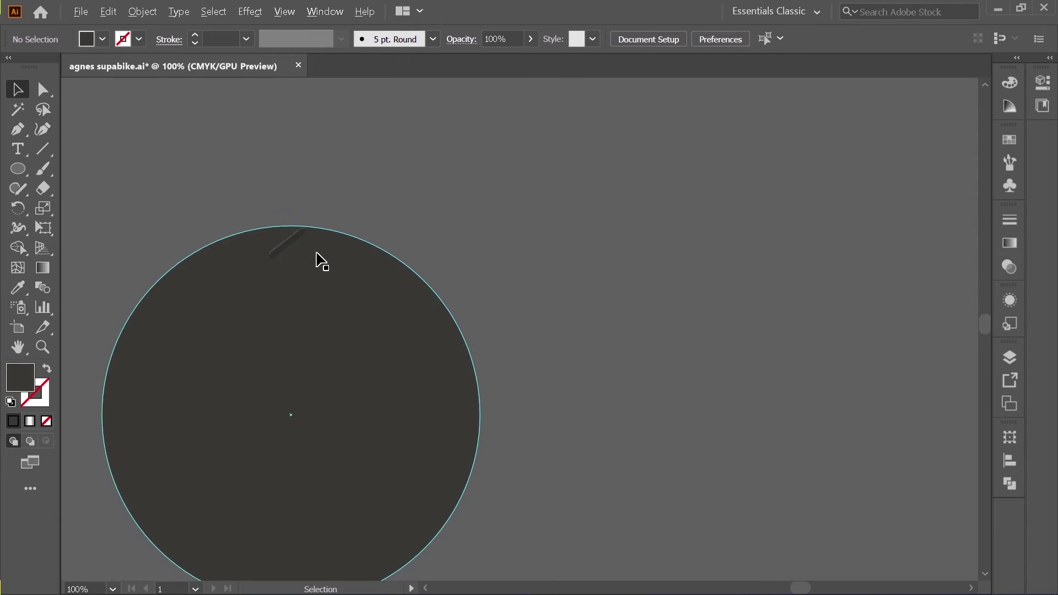
Create a concentric inner circle from the tyre circle using Offset Path with a -30 px offset and Miter joins
click(214, 274)
click(142, 11)
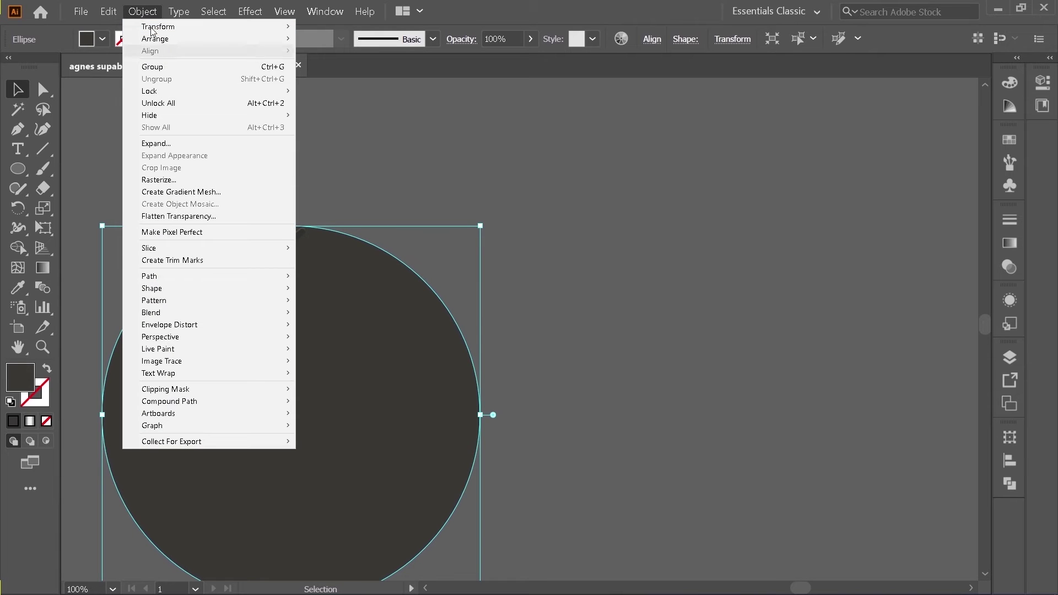
mouse_move(168, 278)
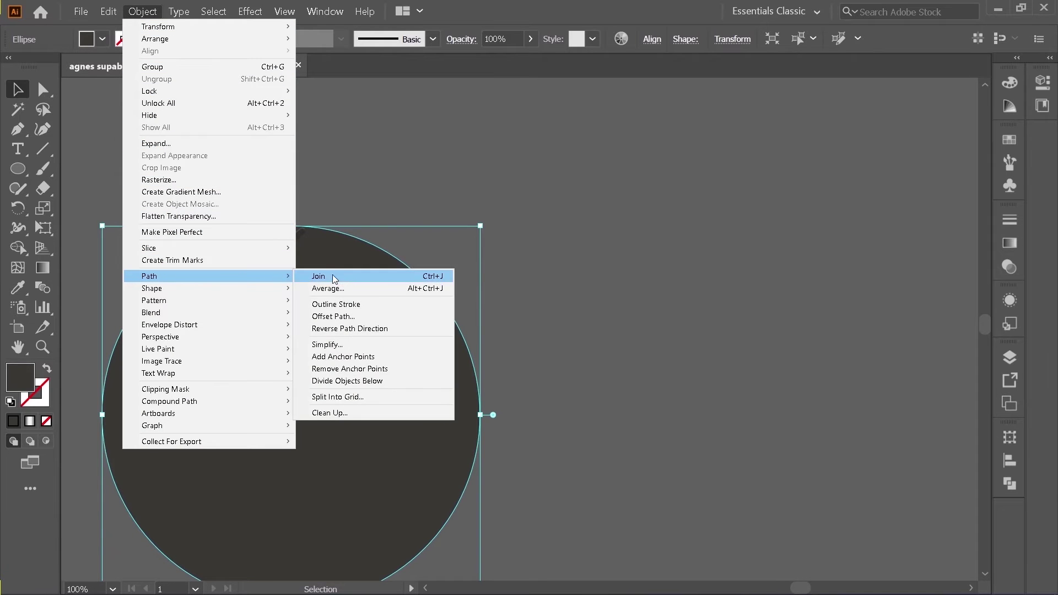
click(333, 317)
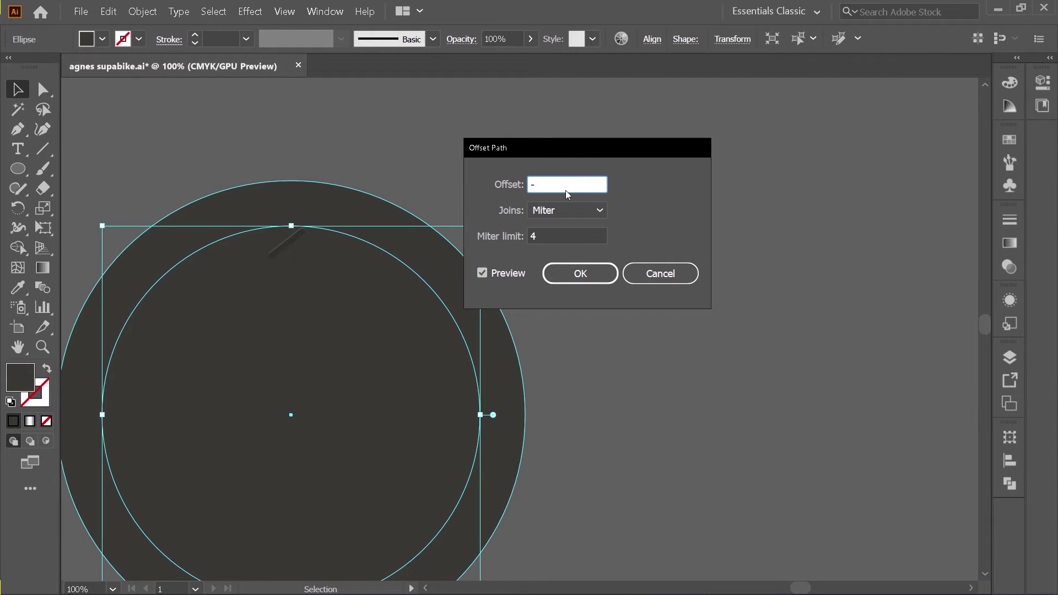
text(-30)
key(Tab)
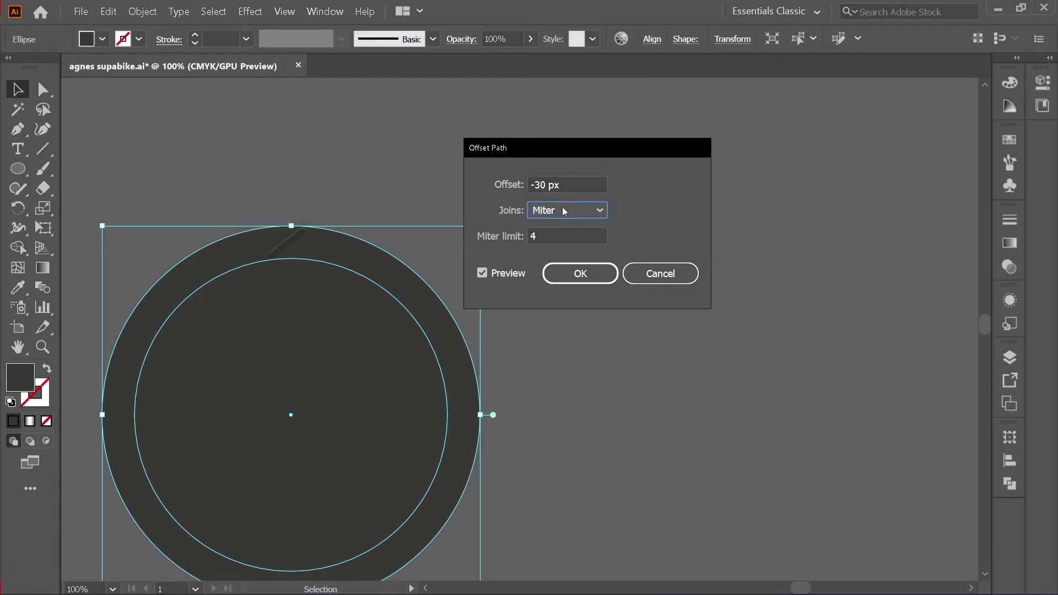
click(569, 184)
key(Up)
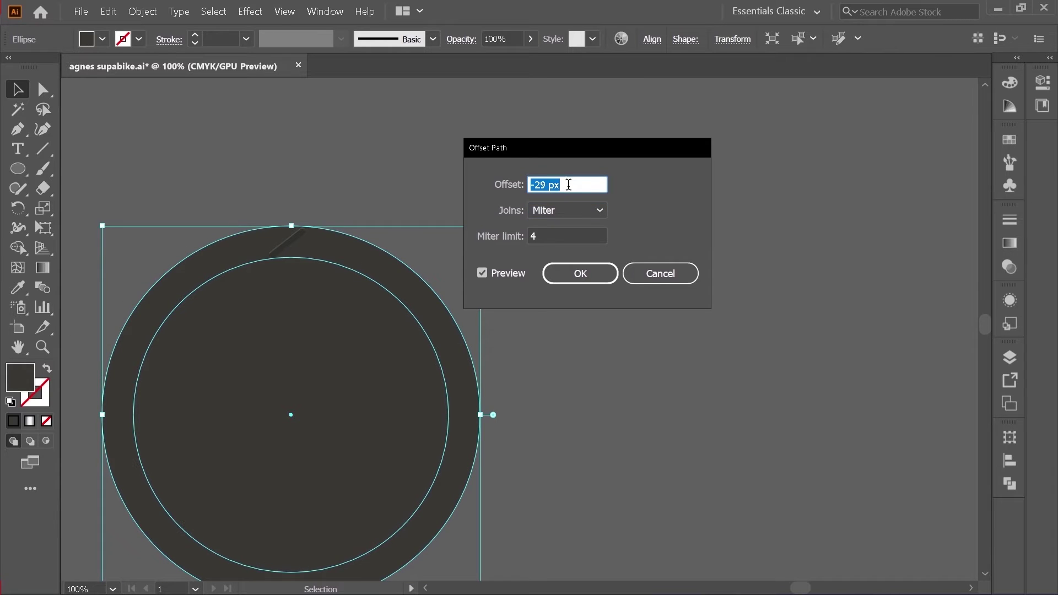
click(593, 276)
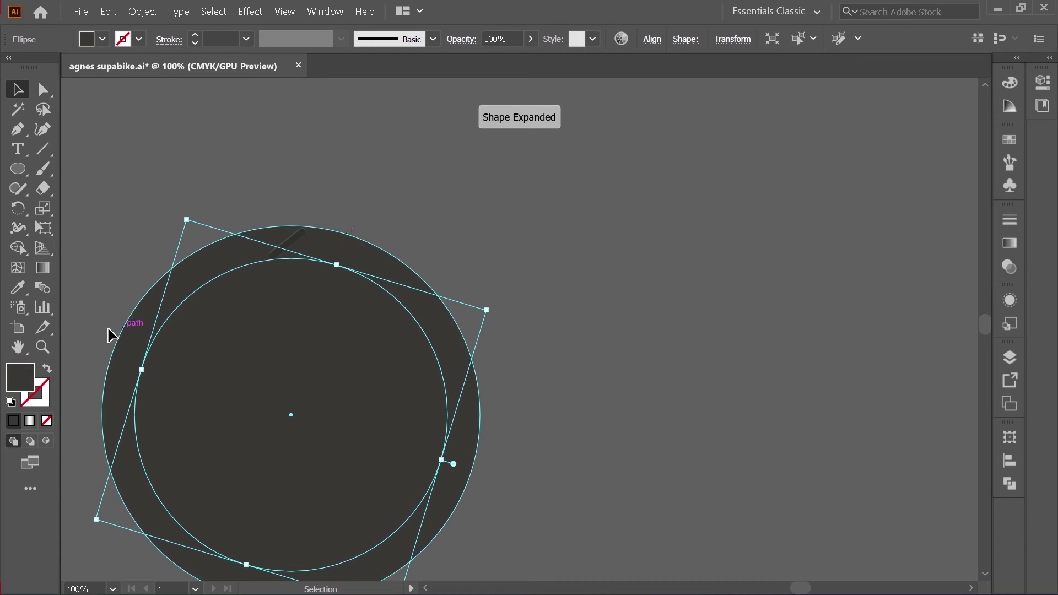
Fill the inner offset circle with a near-black colour and deselect it
double_click(20, 378)
click(524, 328)
drag(526, 327, 518, 323)
click(896, 145)
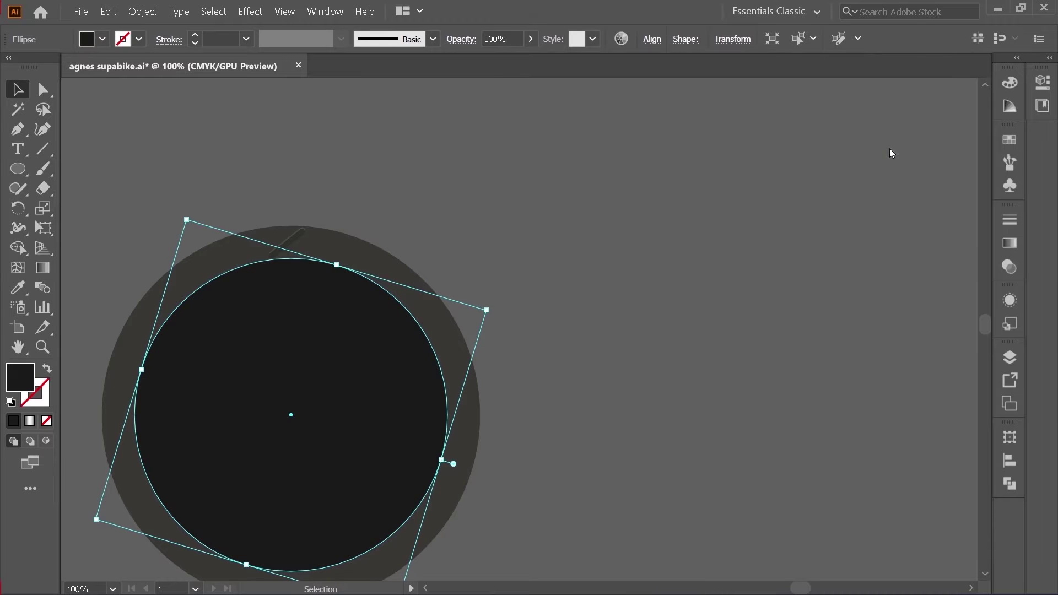
click(206, 154)
Select the slanted tread mark group and switch the document to Outline view
scroll(321, 219, up, 2)
click(258, 270)
scroll(248, 190, down, 2)
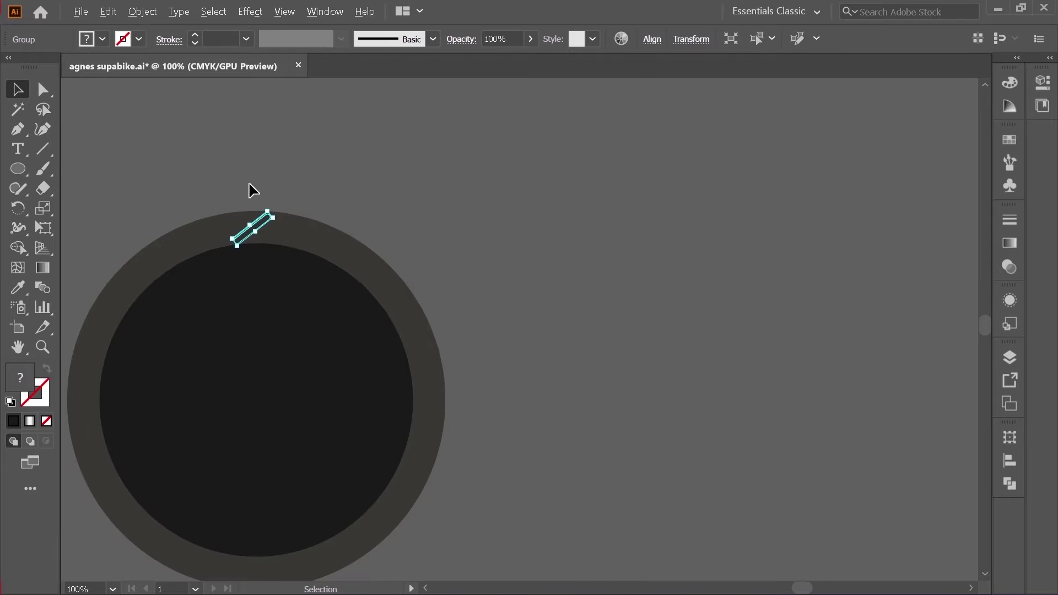
scroll(248, 189, up, 3)
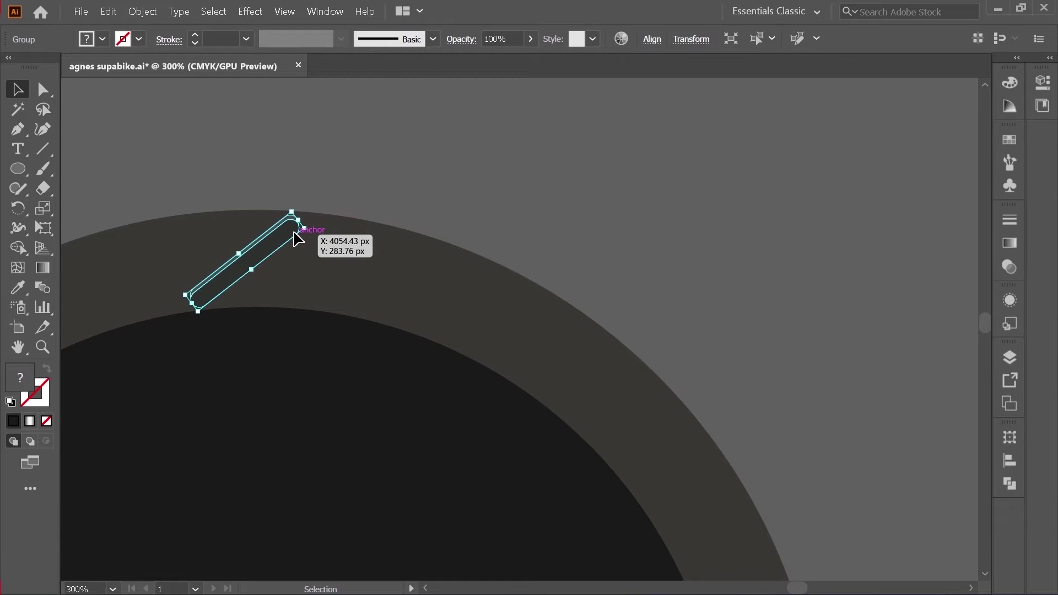
scroll(298, 238, down, 1)
key(ctrl+y)
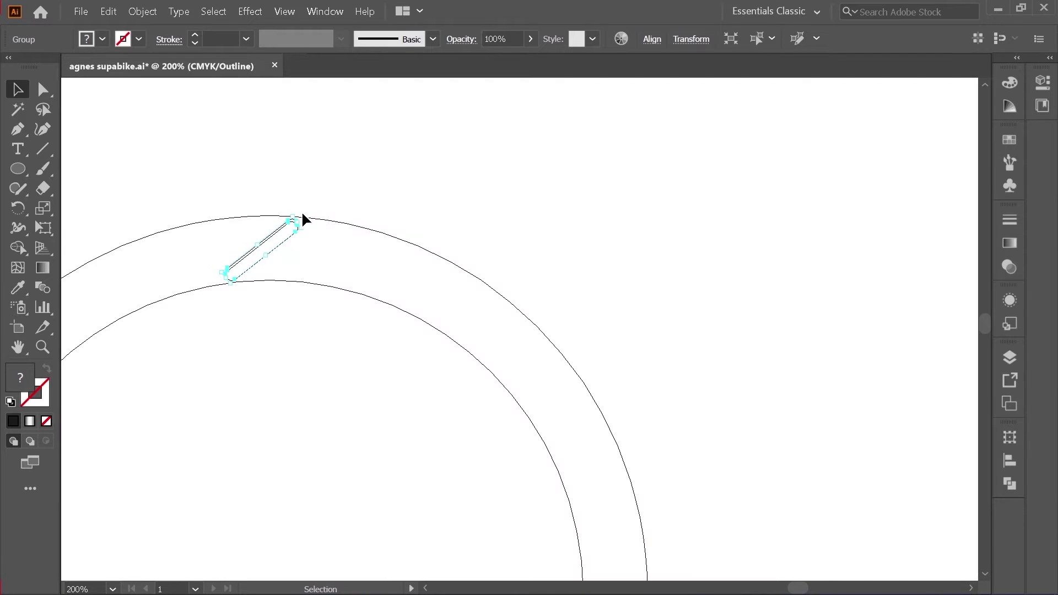
Make a rotated copy of the tread mark counterclockwise around the centre of the tyre circle
scroll(330, 176, down, 2)
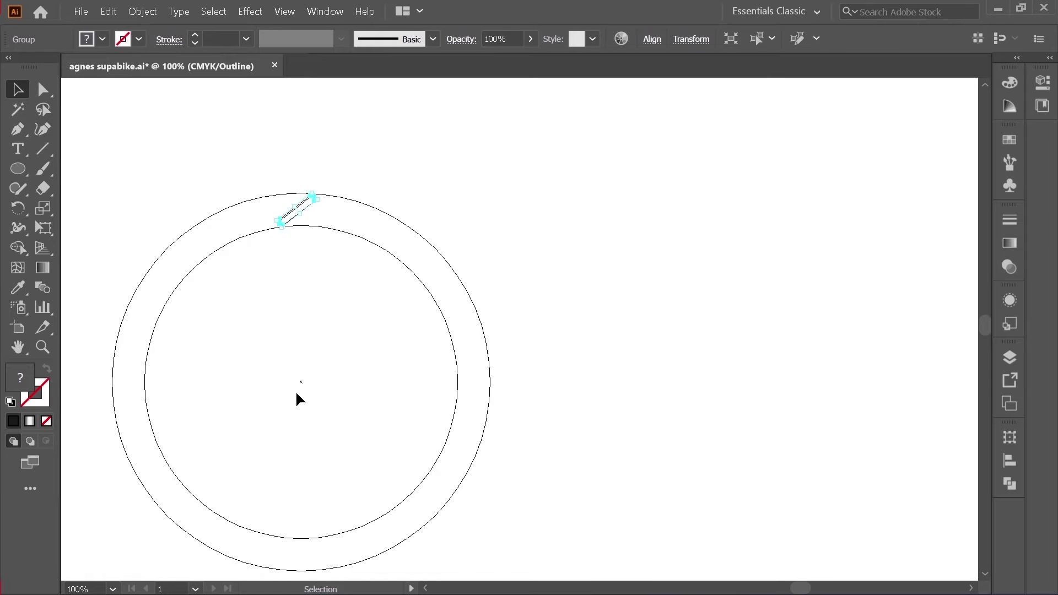
key(r)
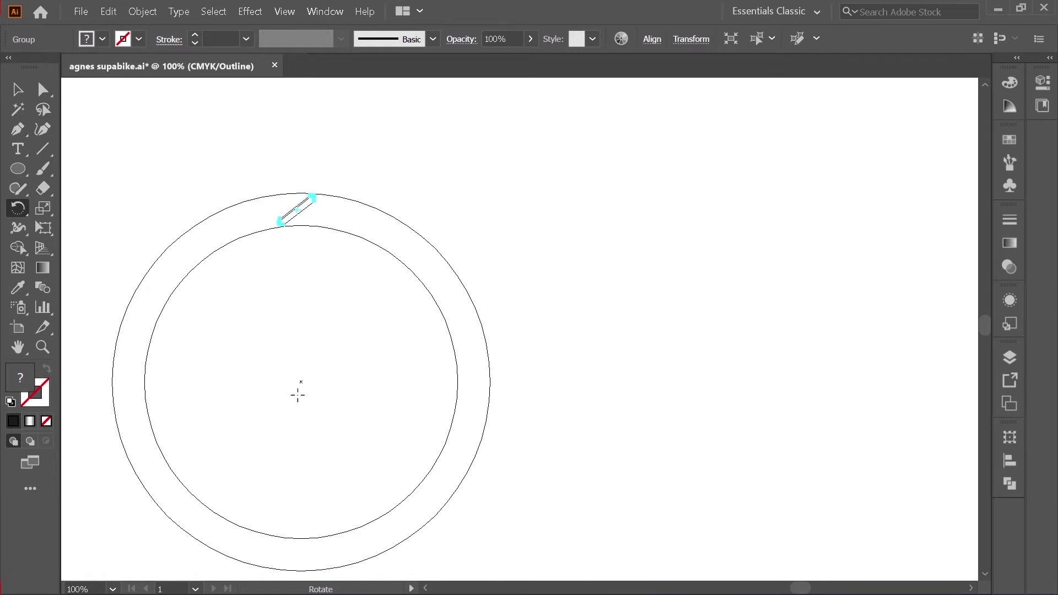
alt+click(302, 383)
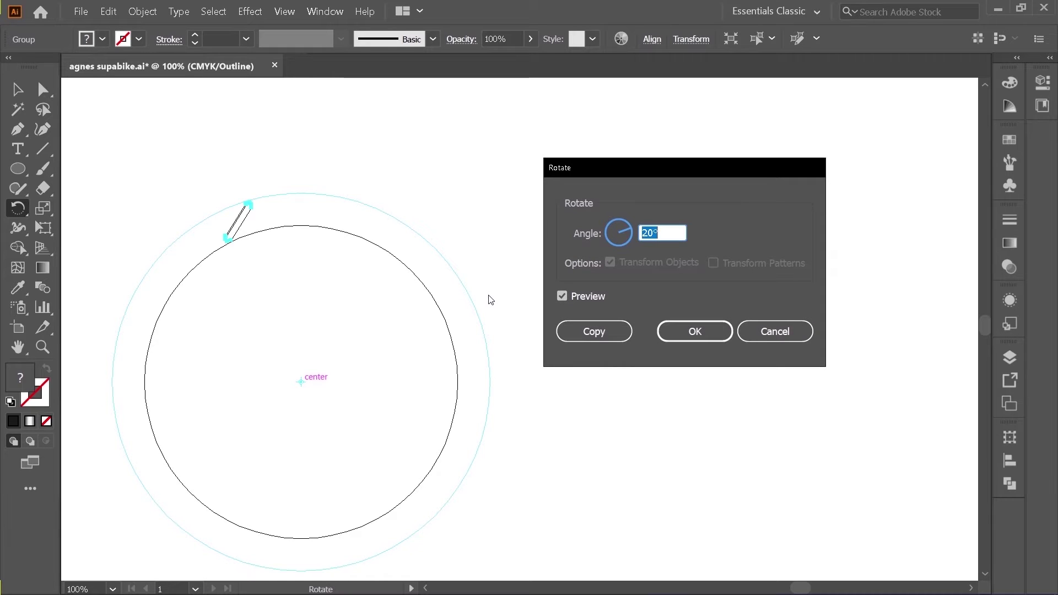
click(571, 331)
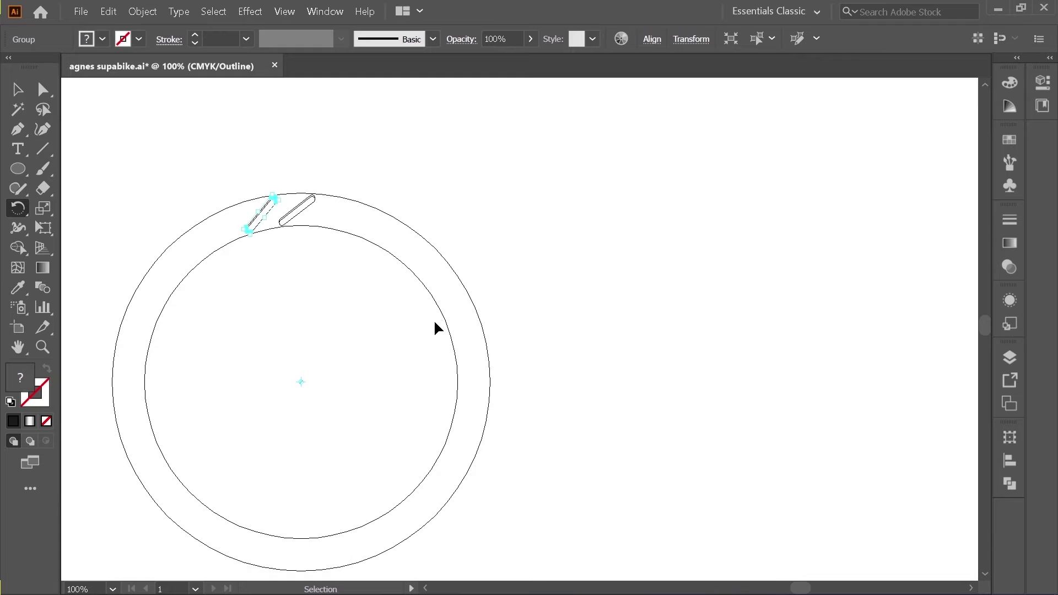
Repeat the rotated tread mark copy around the tyre centre until the marks fill the whole rim, and deselect
key(ctrl+d)
key(ctrl+d)
key(ctrl+d)
key(ctrl+d)
key(ctrl+d)
key(ctrl+d)
key(ctrl+d)
key(ctrl+d)
key(ctrl+d)
key(ctrl+d)
key(ctrl+d)
key(ctrl+d)
key(ctrl+d)
key(ctrl+d)
key(ctrl+d)
key(ctrl+d)
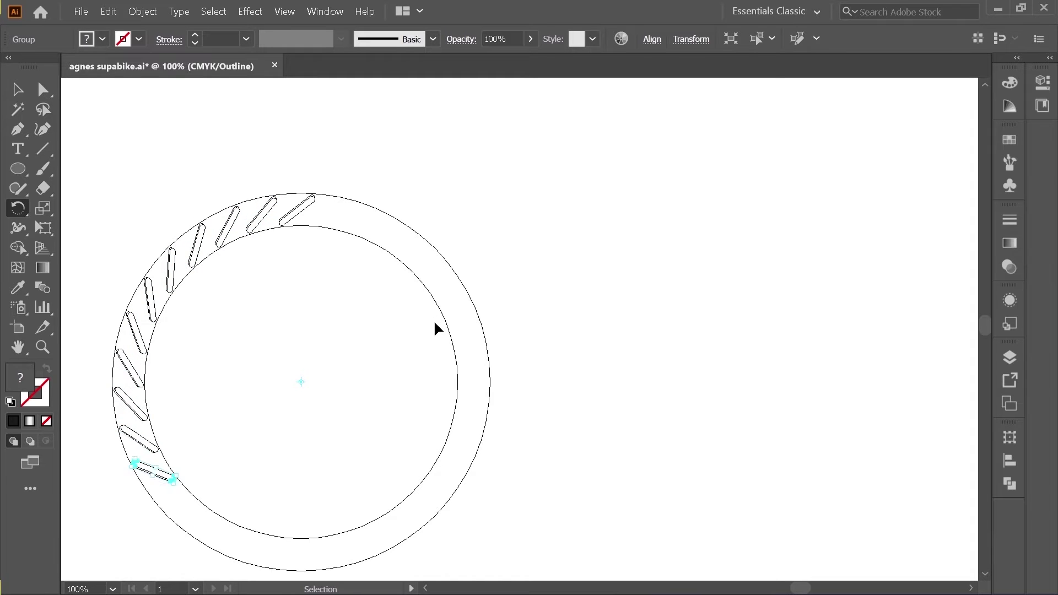
key(ctrl+d)
key(ctrl+d)
key(ctrl+d)
key(ctrl+d)
key(ctrl+d)
key(ctrl+d)
key(ctrl+d)
key(ctrl+d)
key(ctrl+d)
key(ctrl+d)
key(ctrl+d)
key(ctrl+d)
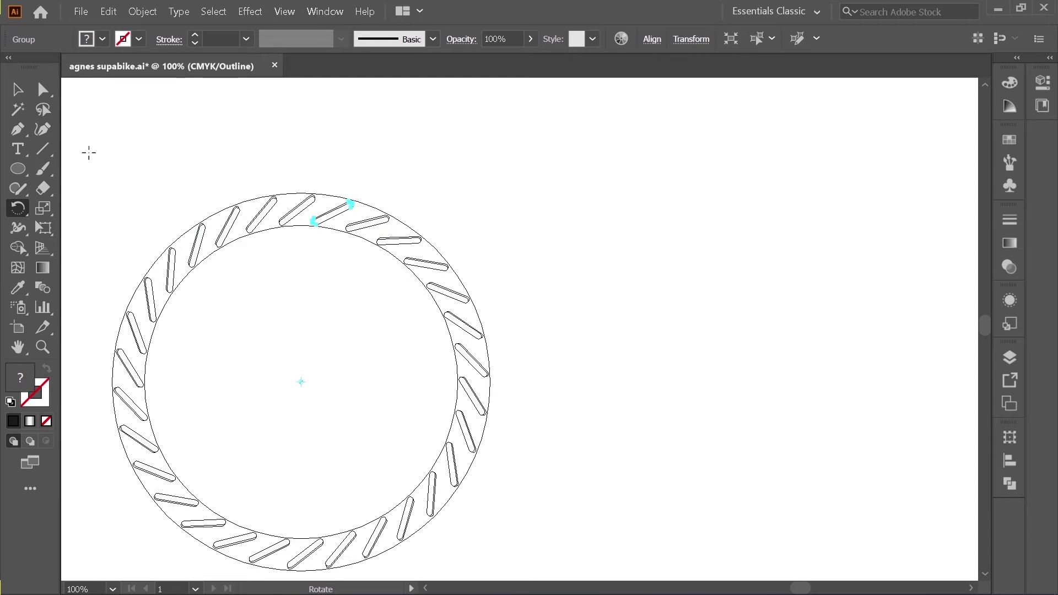
click(12, 91)
click(179, 131)
Switch the document from Outline back to Preview view and inspect the shaded tread marks around the tyre
scroll(256, 286, down, 2)
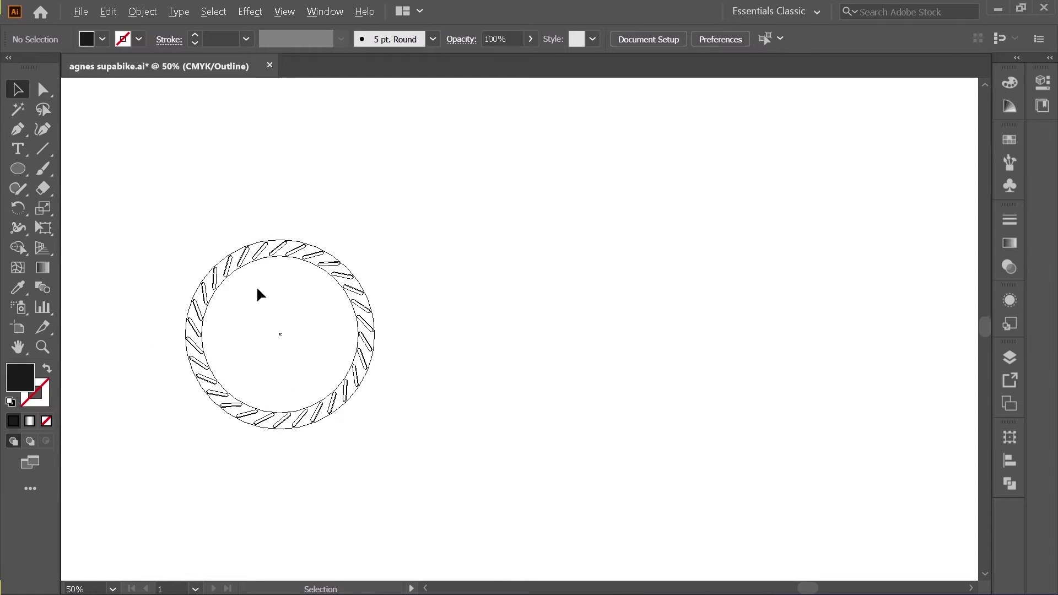
scroll(257, 292, up, 1)
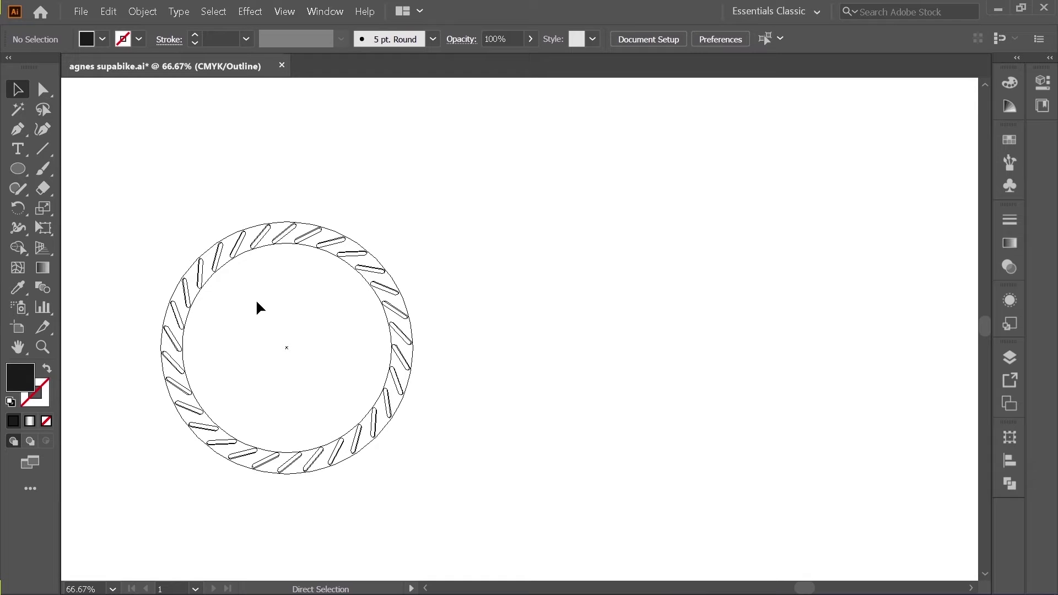
key(ctrl+y)
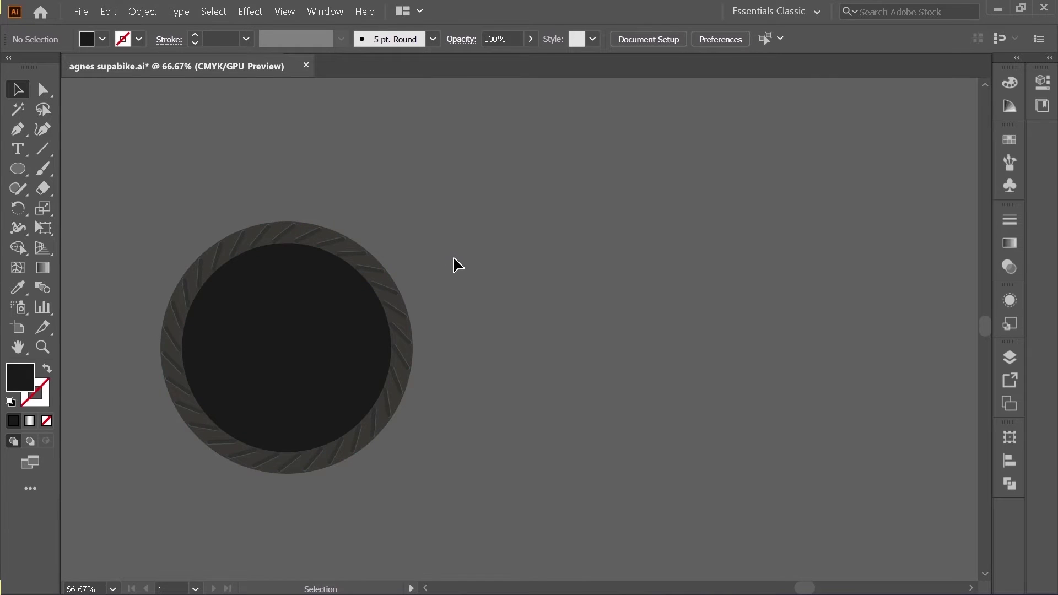
scroll(441, 328, down, 1)
scroll(342, 338, up, 2)
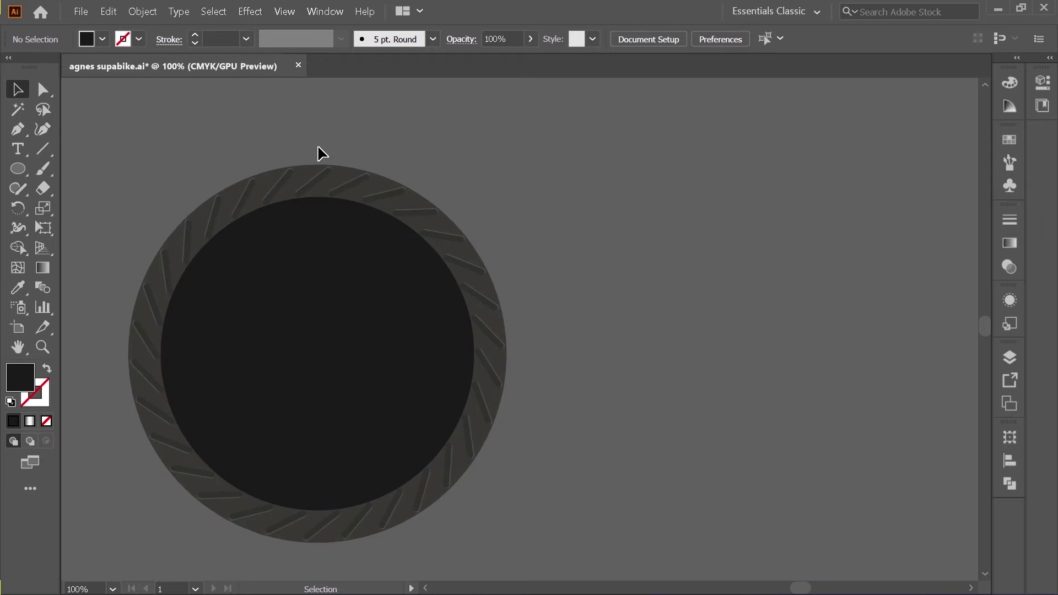
scroll(317, 165, up, 2)
scroll(344, 159, down, 3)
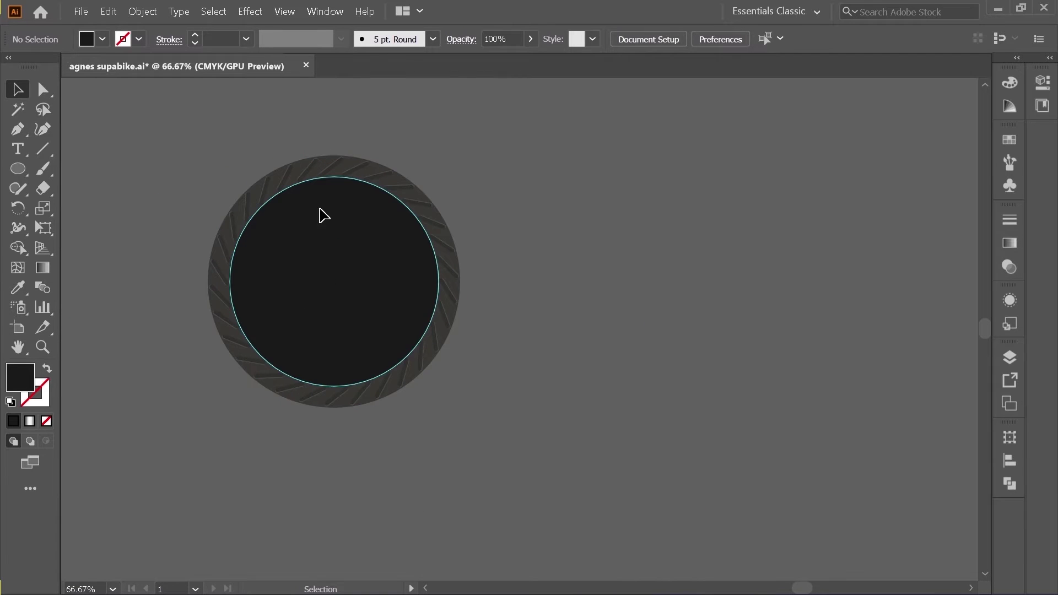
Create a smaller concentric circle from the near-black inner circle using Offset Path with a -72 px offset and Miter joins
click(307, 241)
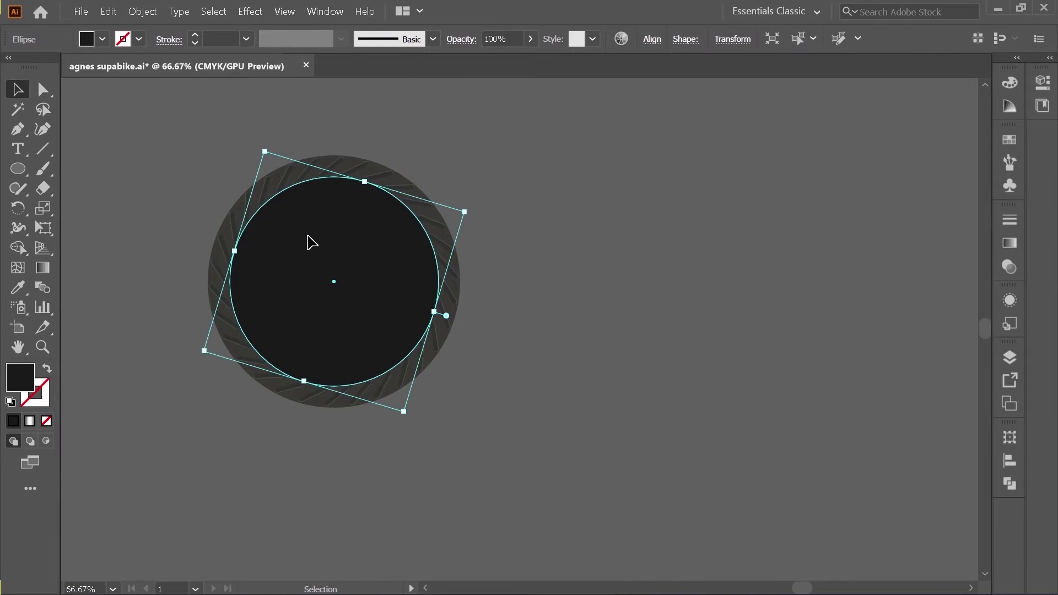
scroll(307, 242, up, 1)
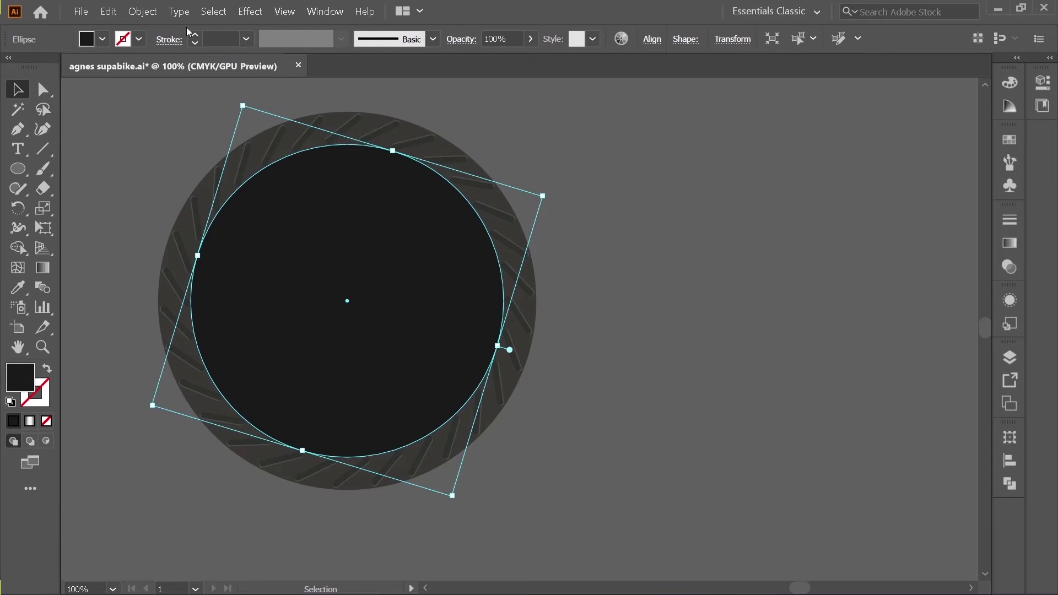
click(142, 11)
mouse_move(216, 276)
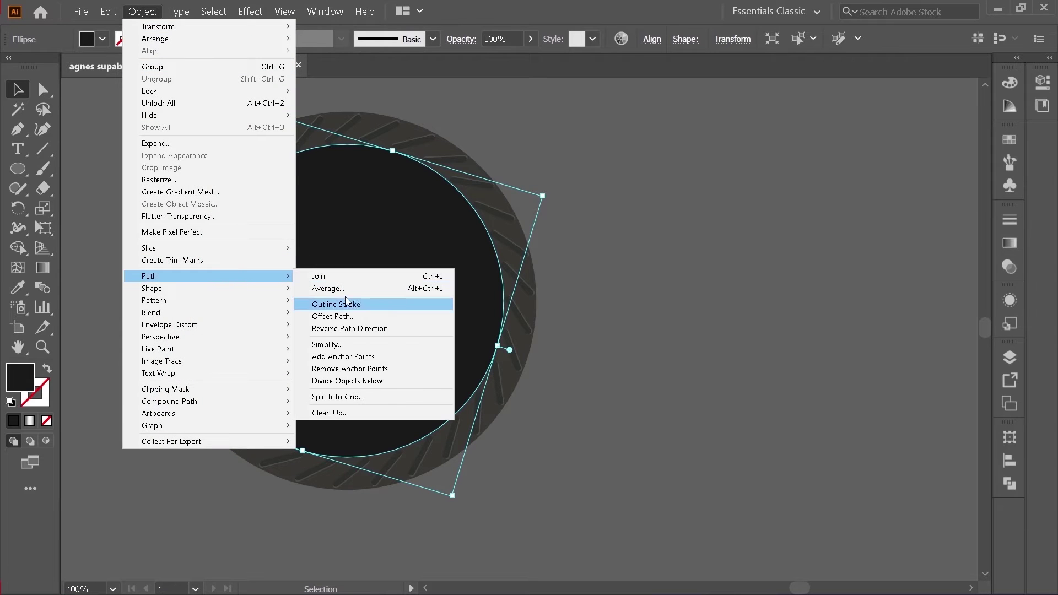
click(360, 317)
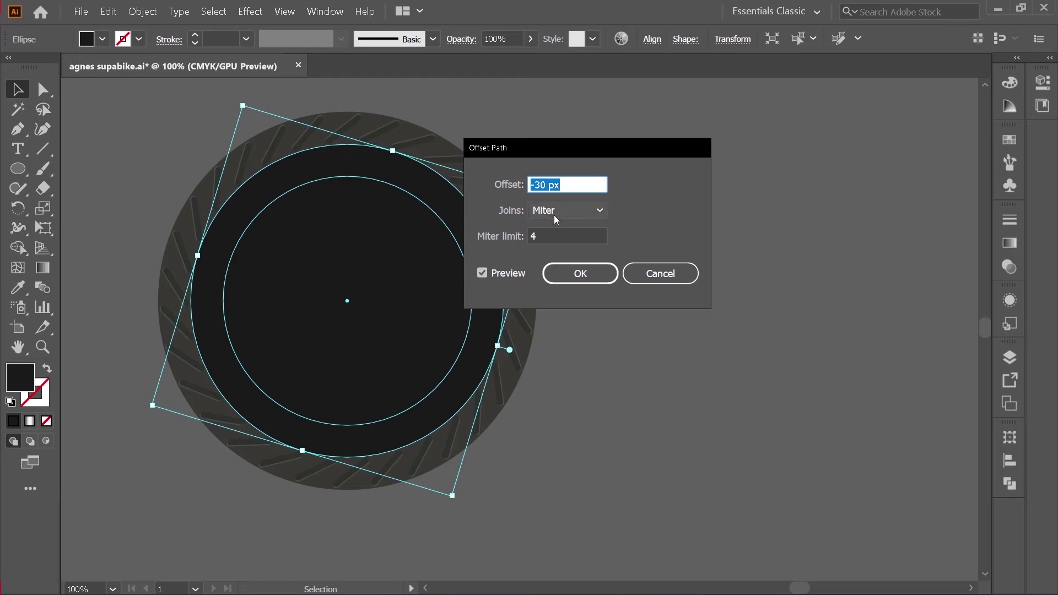
key(Down)
key(Down)
key(Down)
key(Down)
key(Down)
key(Down)
key(Down)
key(Down)
key(Down)
key(Down)
key(Down)
key(Down)
key(Down)
key(Down)
key(Down)
key(Down)
key(Down)
key(Down)
key(Down)
key(Down)
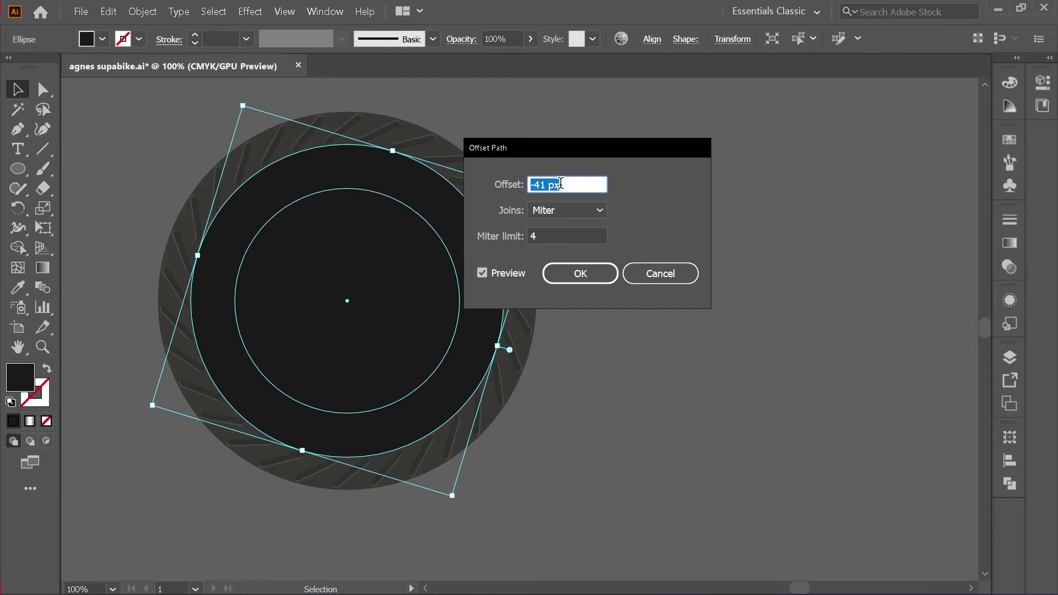
key(Down)
key(Down)
key(Down)
key(Down)
key(Down)
key(Down)
key(Down)
key(Down)
key(Down)
key(Down)
key(Down)
key(Down)
key(Down)
key(Down)
key(Down)
key(Down)
key(Down)
key(Down)
key(Down)
key(Down)
click(590, 276)
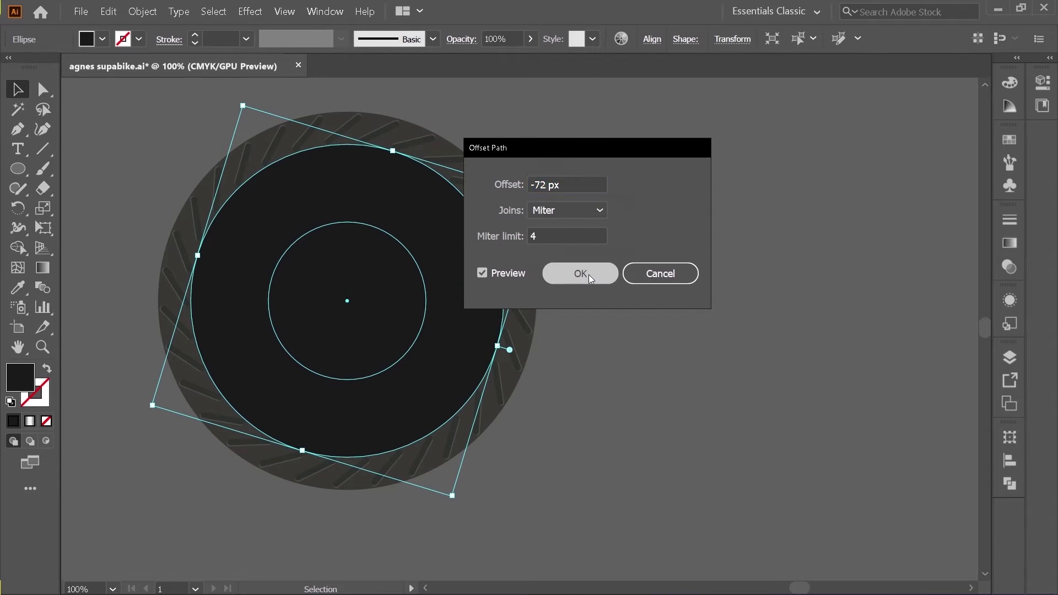
Fill the new central circle with dark grey 3D3D3D and deselect it
double_click(18, 385)
click(511, 296)
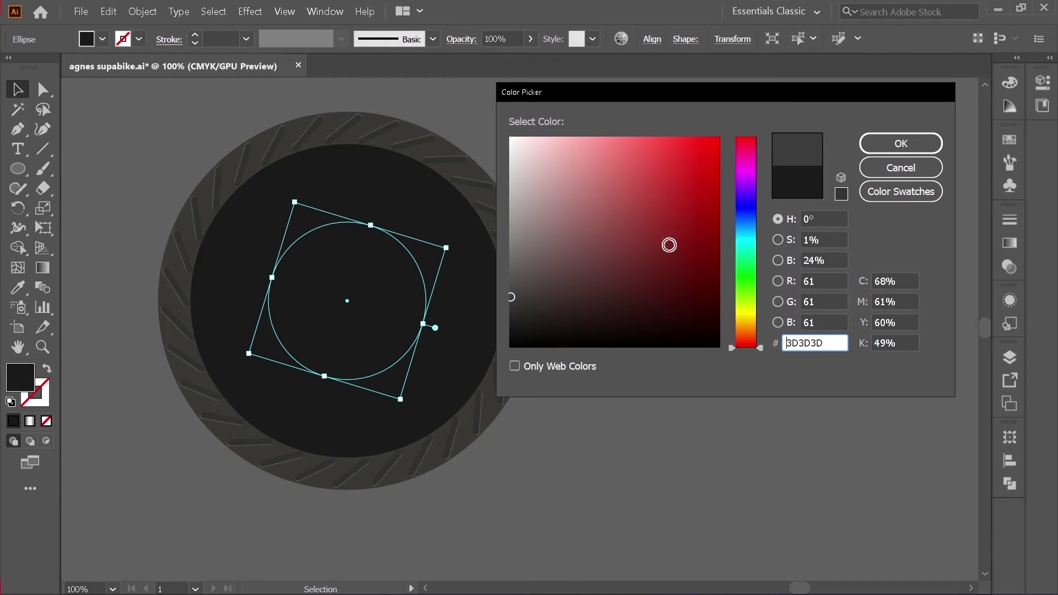
click(869, 151)
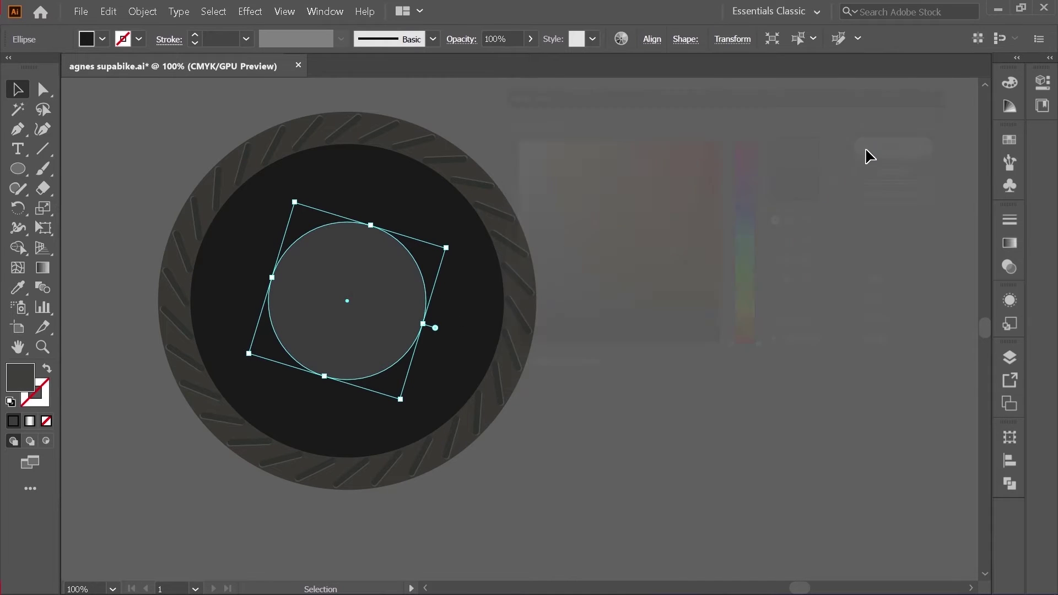
click(141, 126)
scroll(187, 347, down, 3)
scroll(172, 347, up, 2)
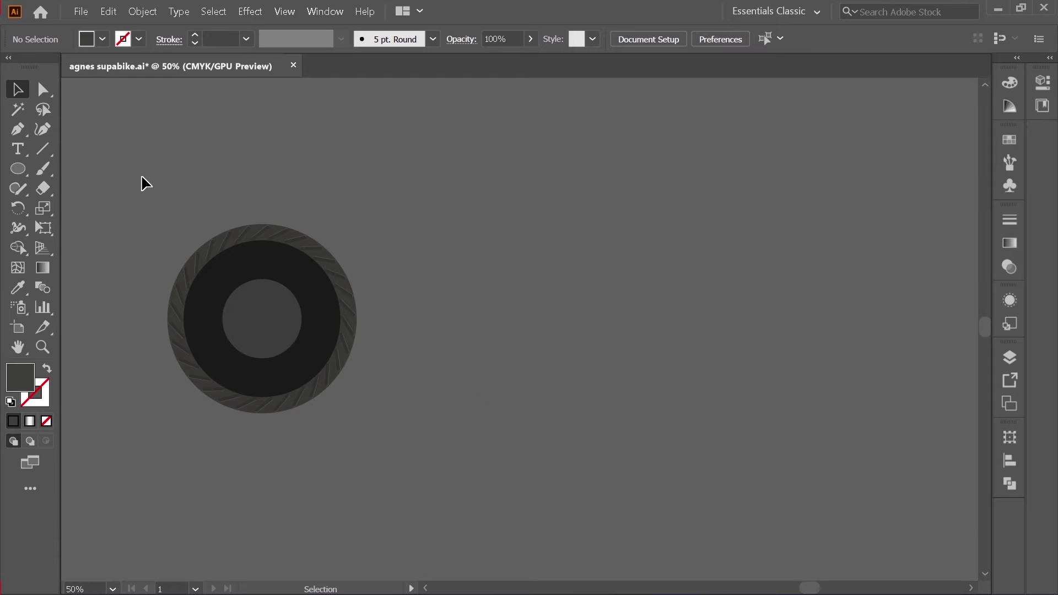
key(ctrl+a)
scroll(239, 390, up, 2)
key(a)
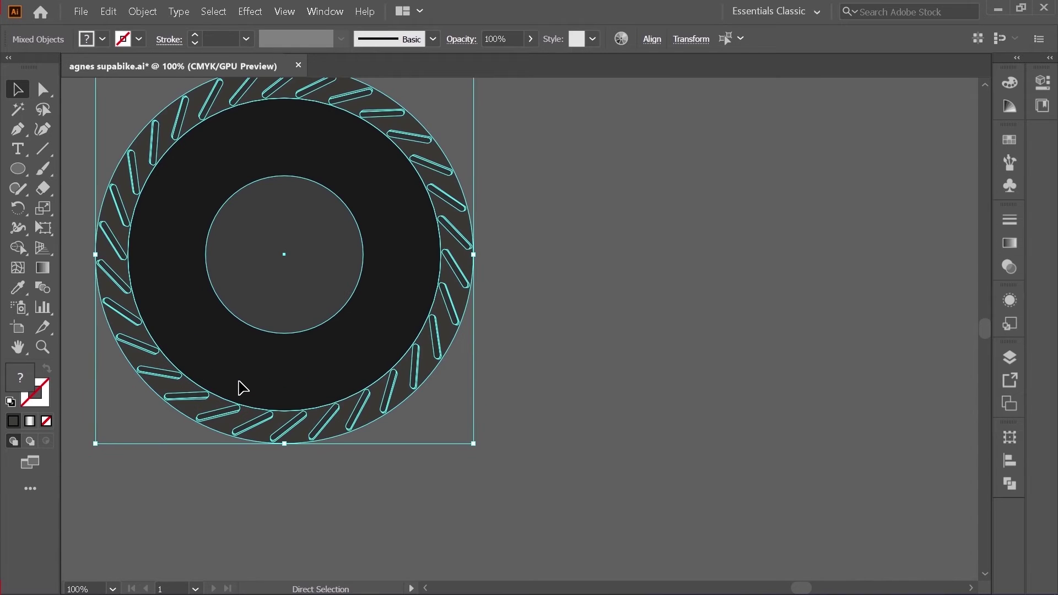
key(v)
click(578, 405)
Examine the finished tyre's tread marks and concentric circles up close and from a distance
scroll(553, 412, down, 1)
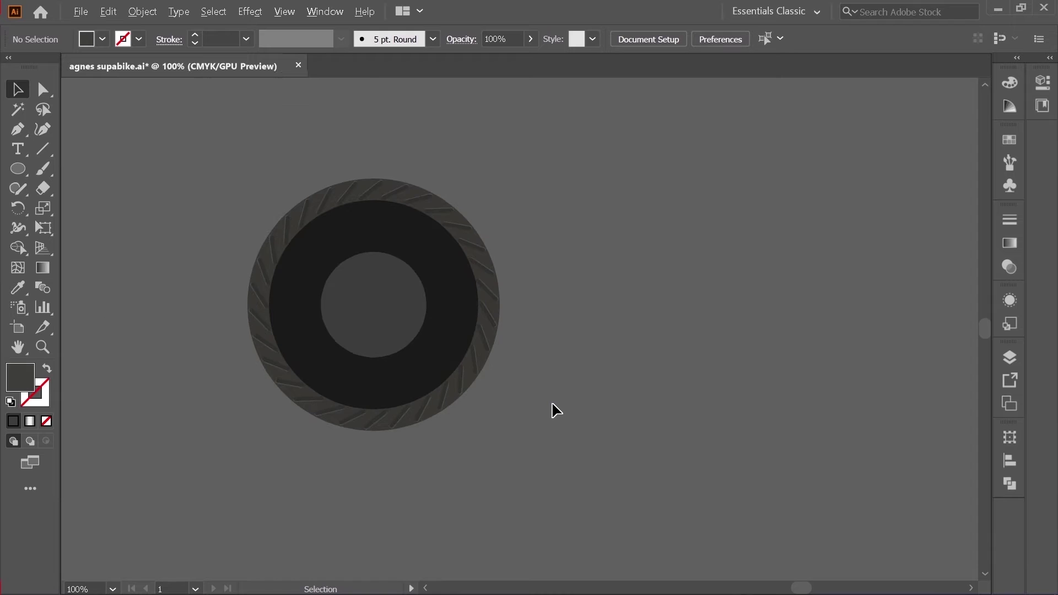
scroll(556, 410, up, 1)
scroll(555, 413, down, 1)
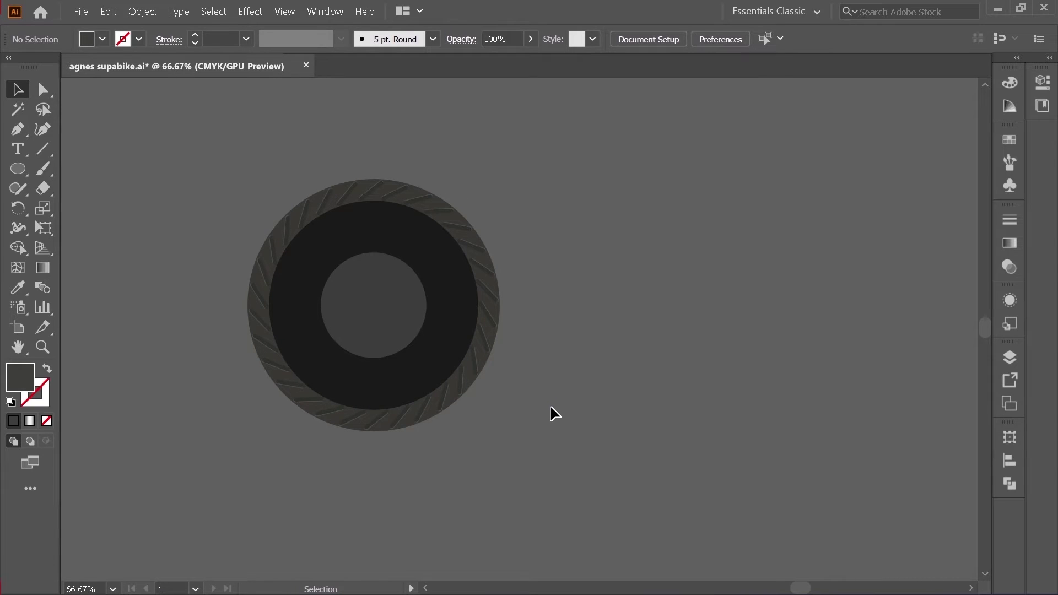
key(z)
drag(338, 338, 406, 238)
drag(382, 180, 383, 226)
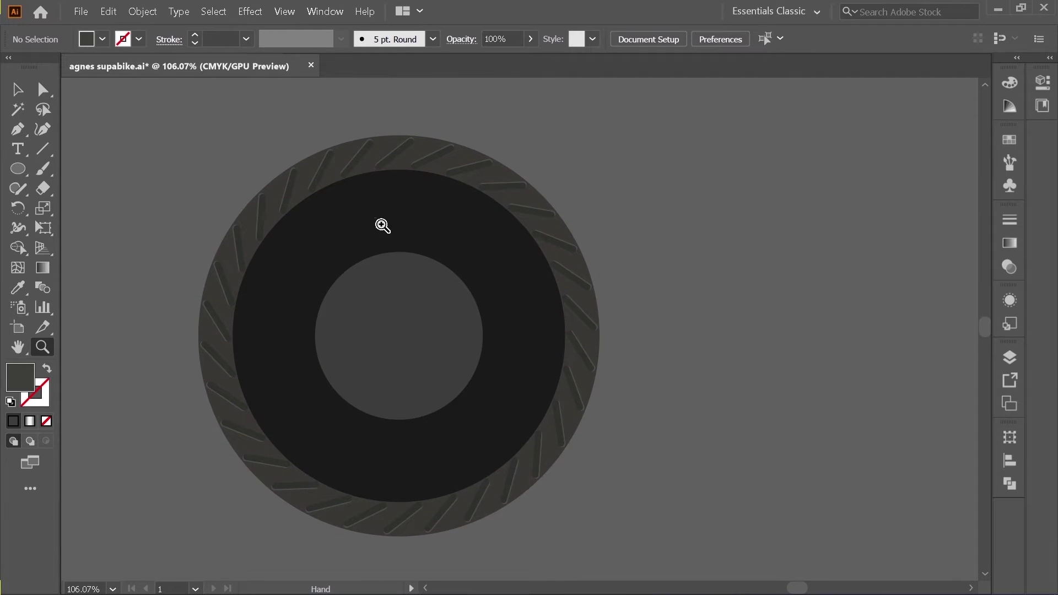
drag(359, 364, 385, 331)
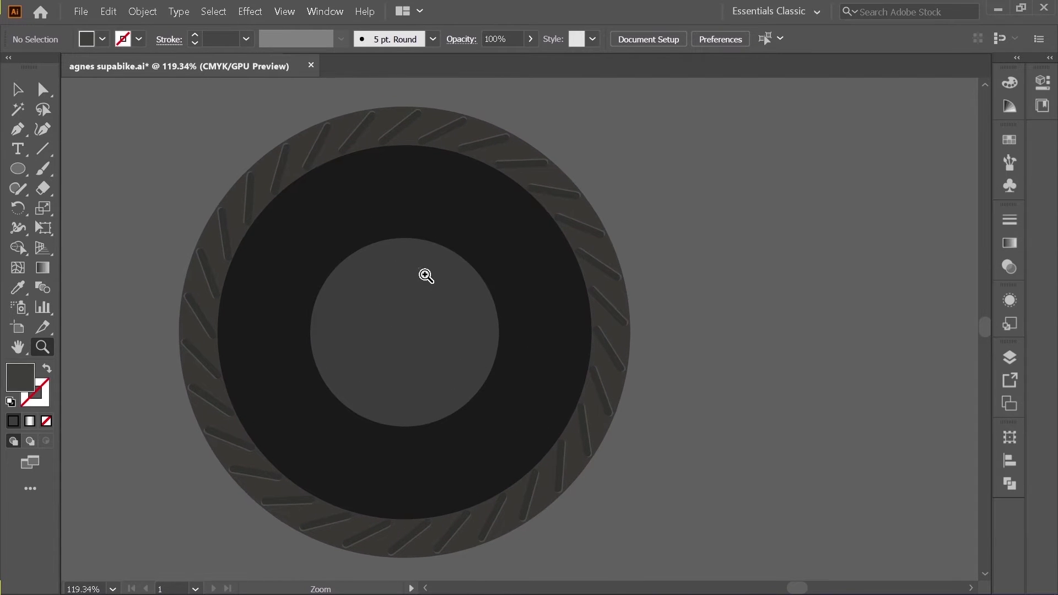
drag(468, 219, 451, 234)
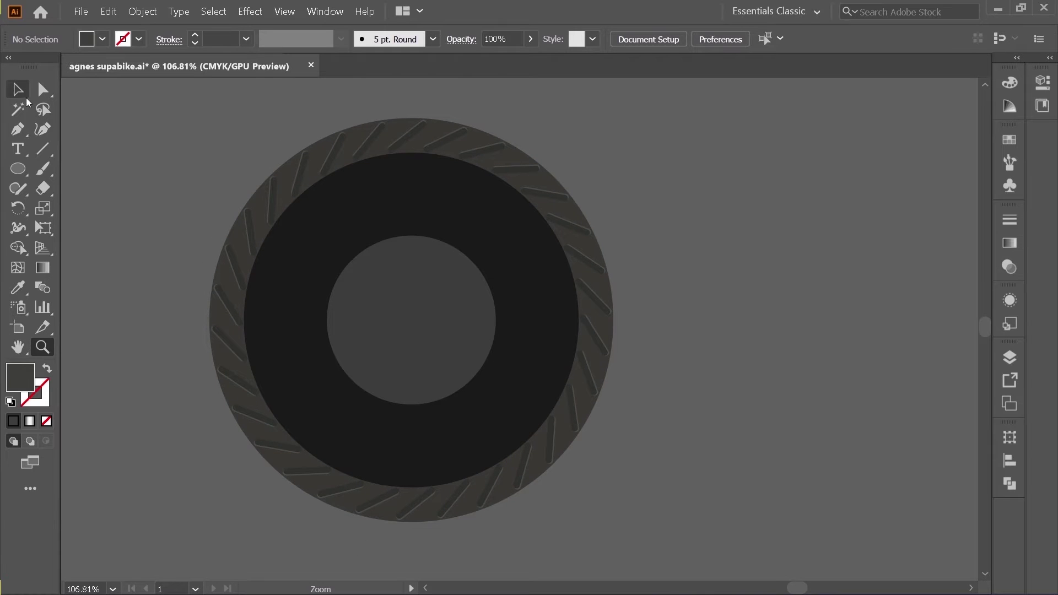
click(24, 92)
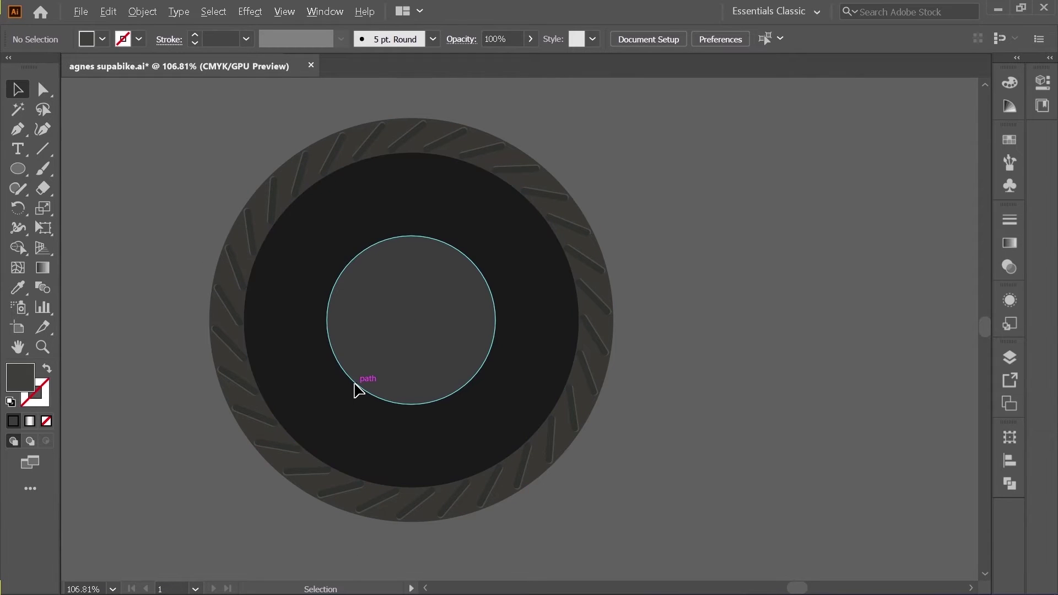
scroll(357, 390, down, 2)
scroll(359, 385, up, 2)
scroll(221, 398, down, 2)
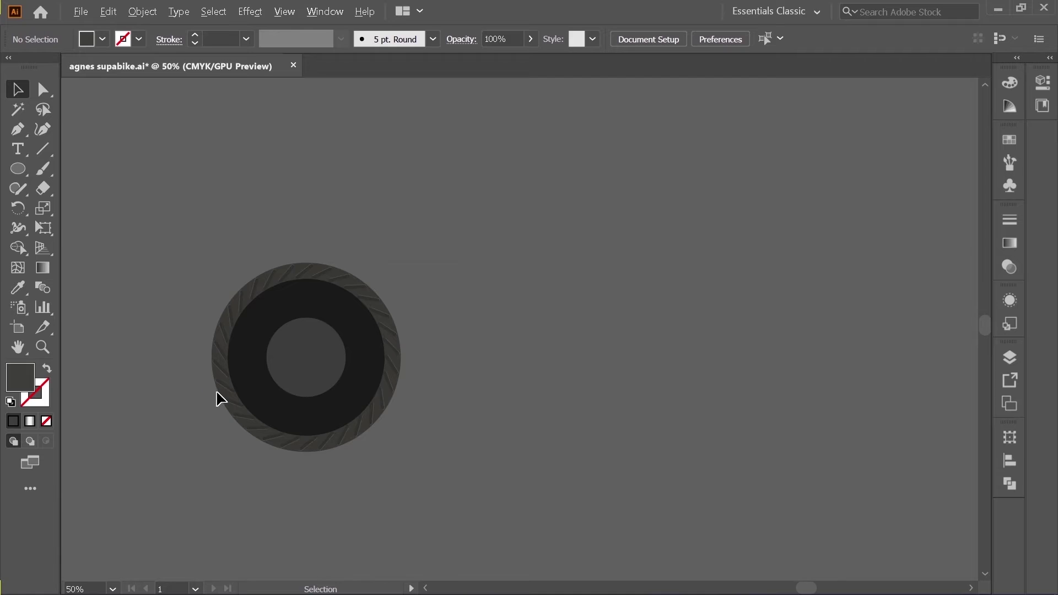
scroll(221, 398, up, 2)
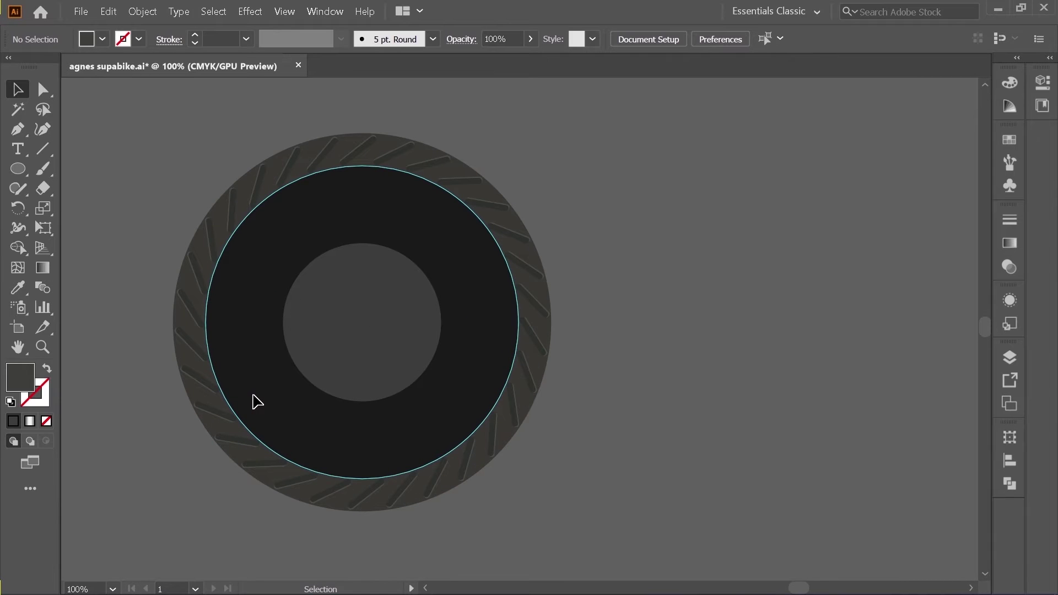
scroll(248, 394, down, 3)
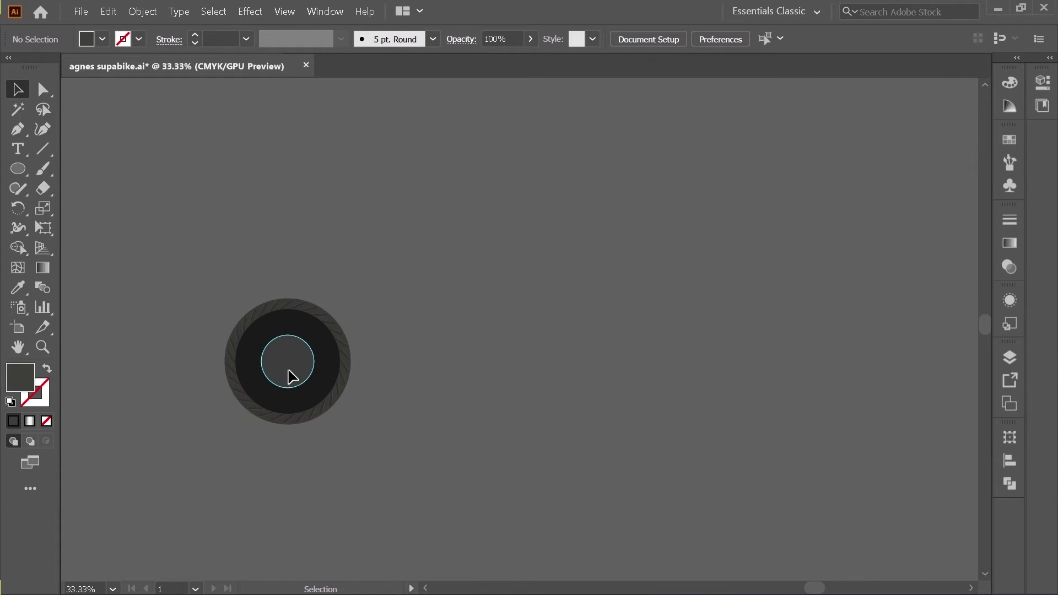
Compare the rear and front wheels of the unicorn bike with the separate tyres beside the artboard
scroll(414, 316, down, 3)
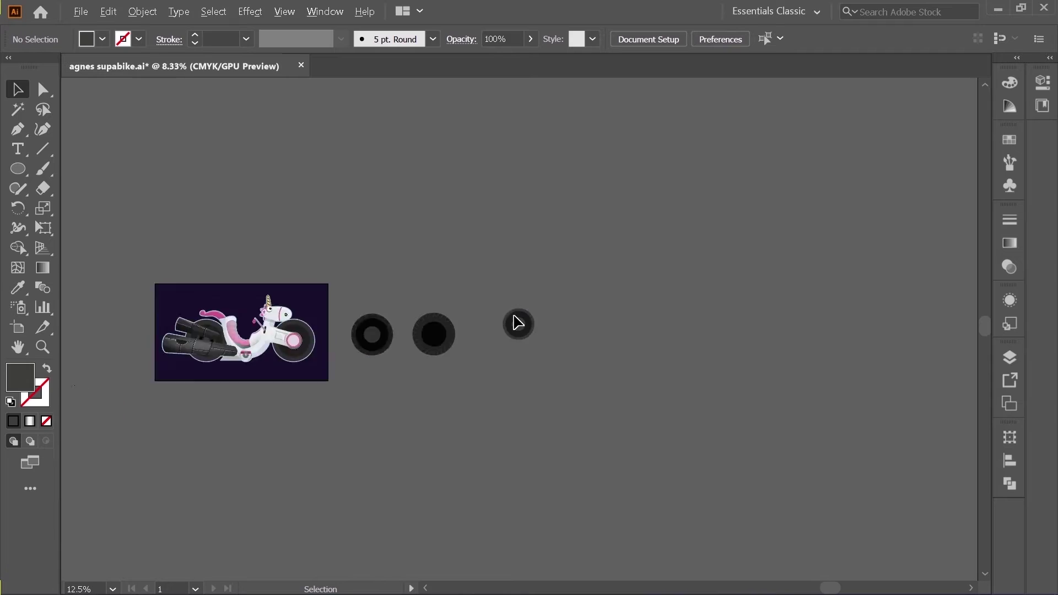
scroll(360, 355, up, 2)
scroll(360, 355, up, 2)
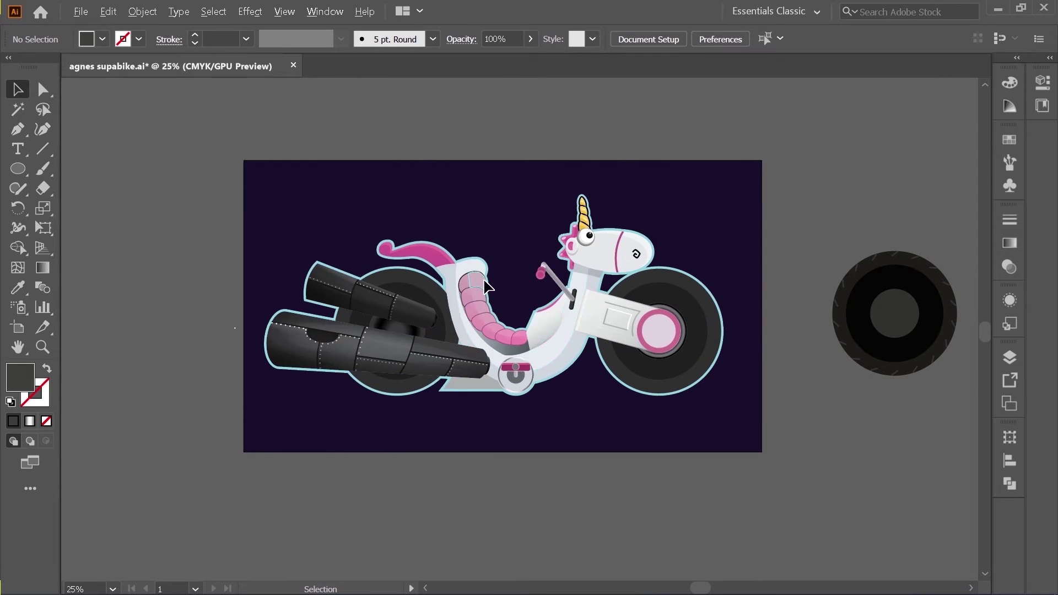
scroll(479, 278, up, 4)
scroll(312, 312, up, 1)
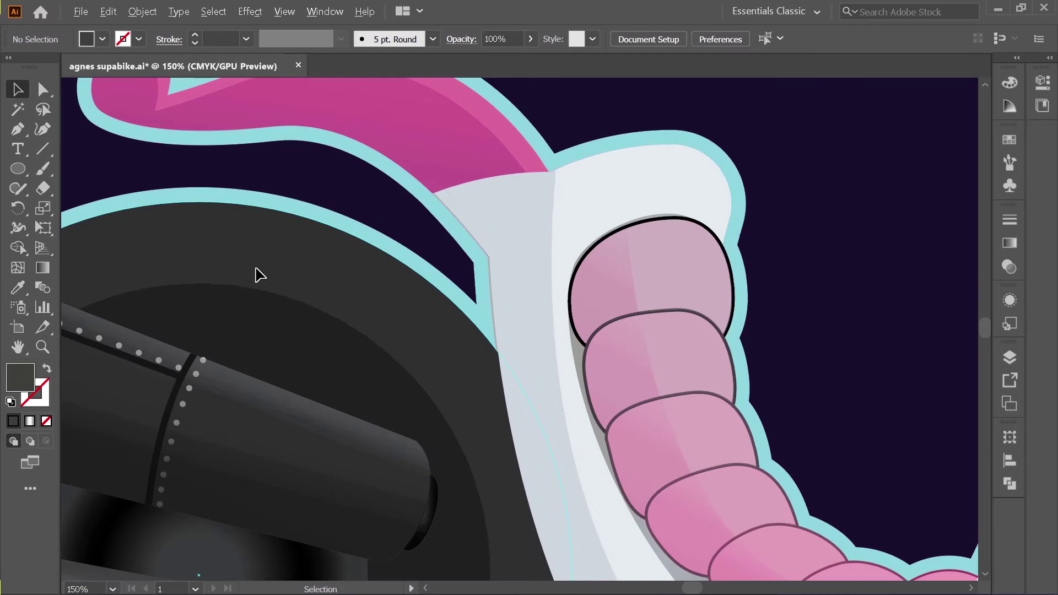
scroll(276, 269, down, 1)
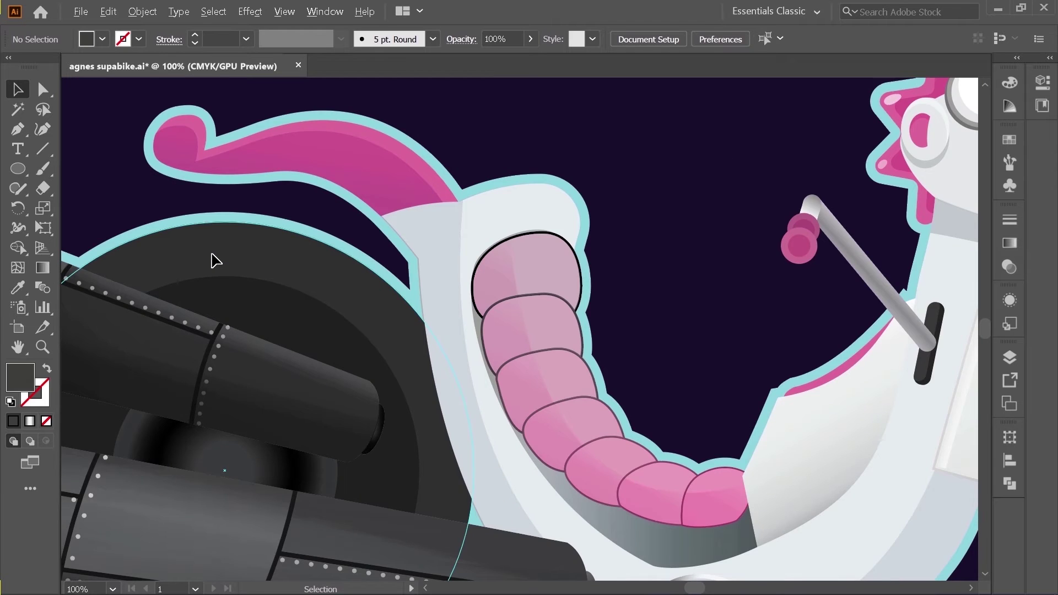
scroll(214, 260, down, 3)
scroll(626, 260, up, 2)
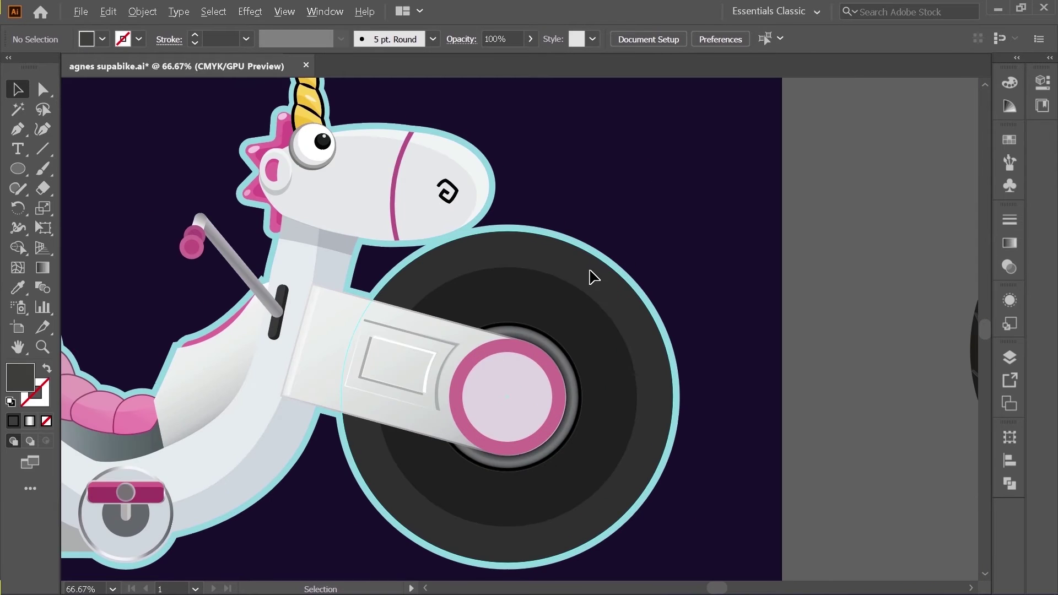
scroll(518, 281, down, 2)
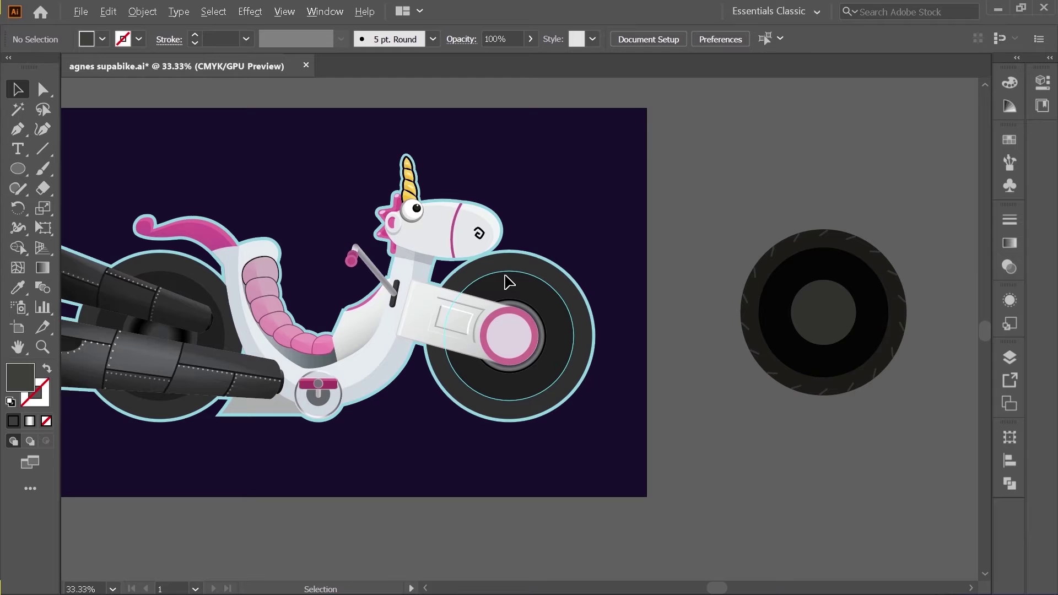
scroll(508, 281, down, 2)
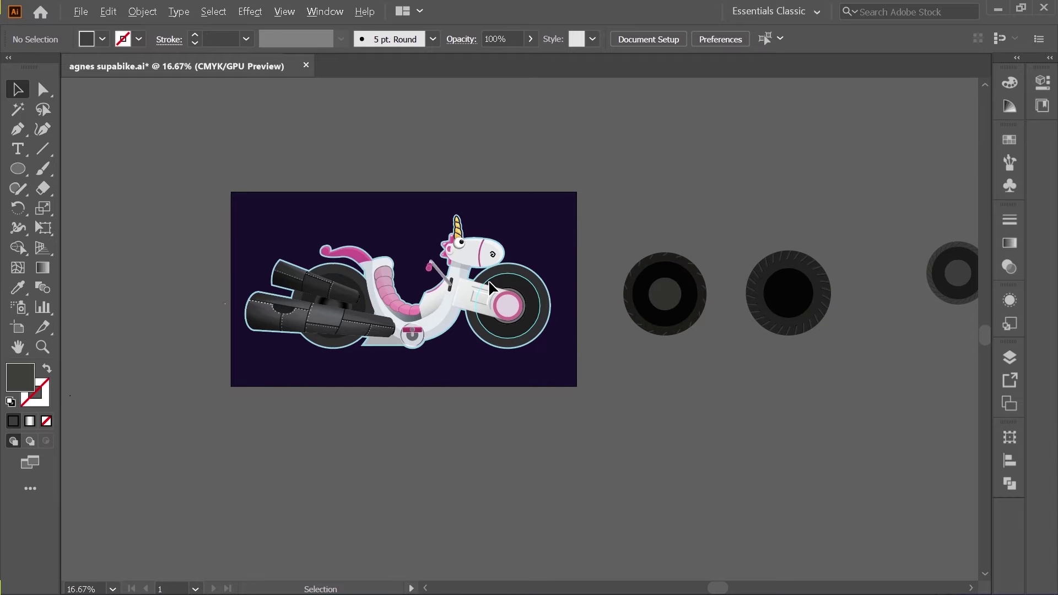
Centre the finished tyre group horizontally and vertically on the unicorn bike's front wheel and deselect it
scroll(490, 288, up, 1)
scroll(716, 314, up, 3)
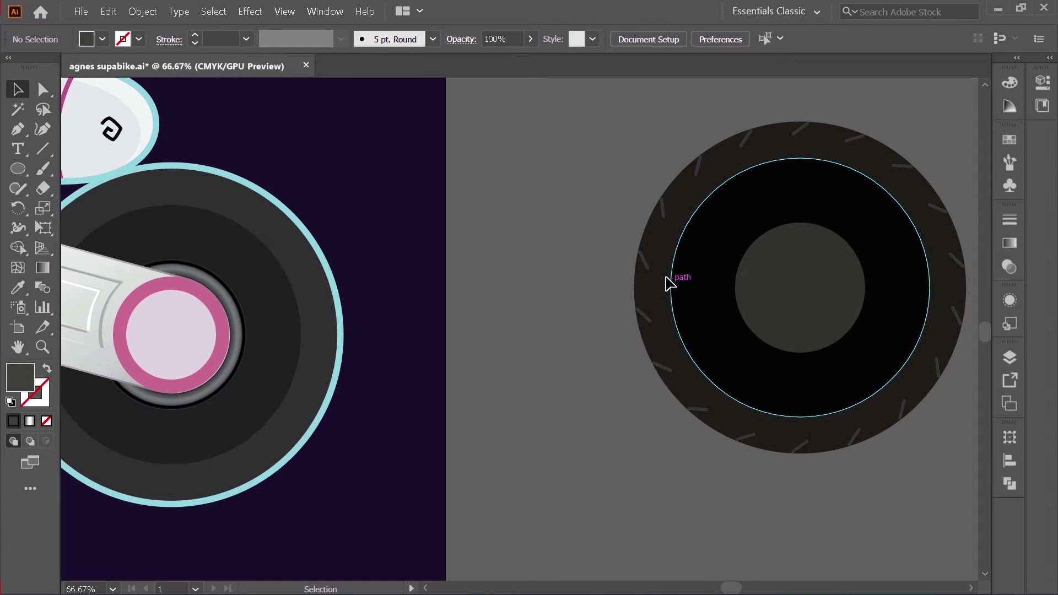
click(643, 267)
scroll(463, 330, down, 1)
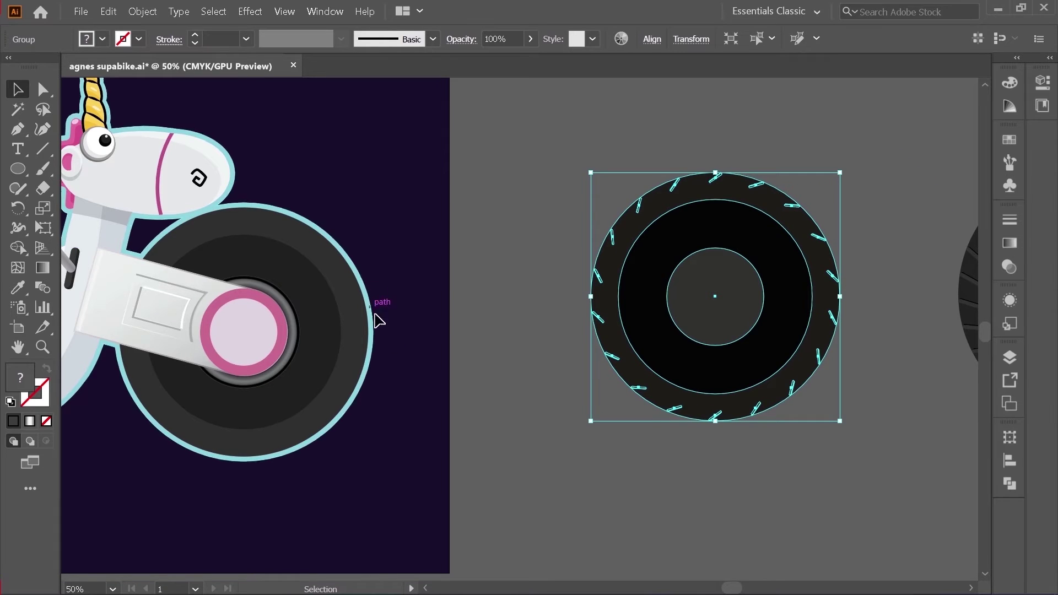
shift+click(322, 258)
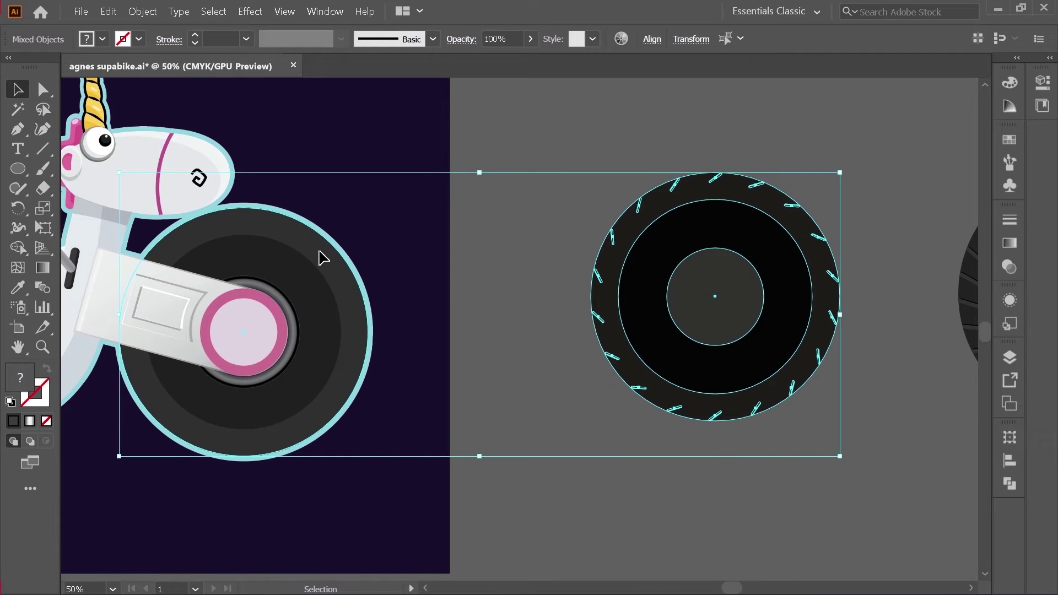
click(645, 40)
click(515, 86)
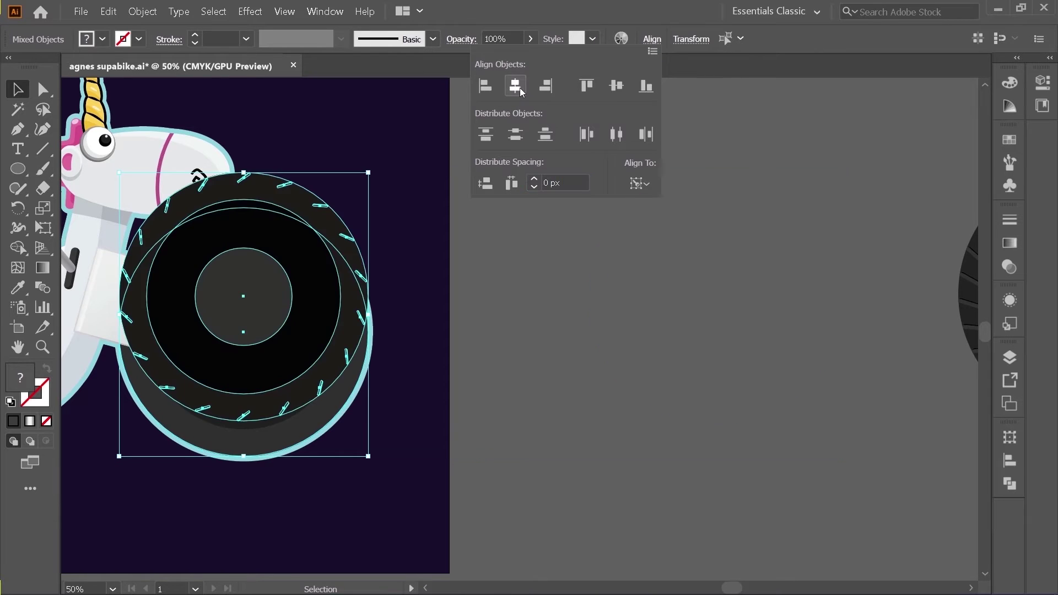
click(616, 86)
click(559, 335)
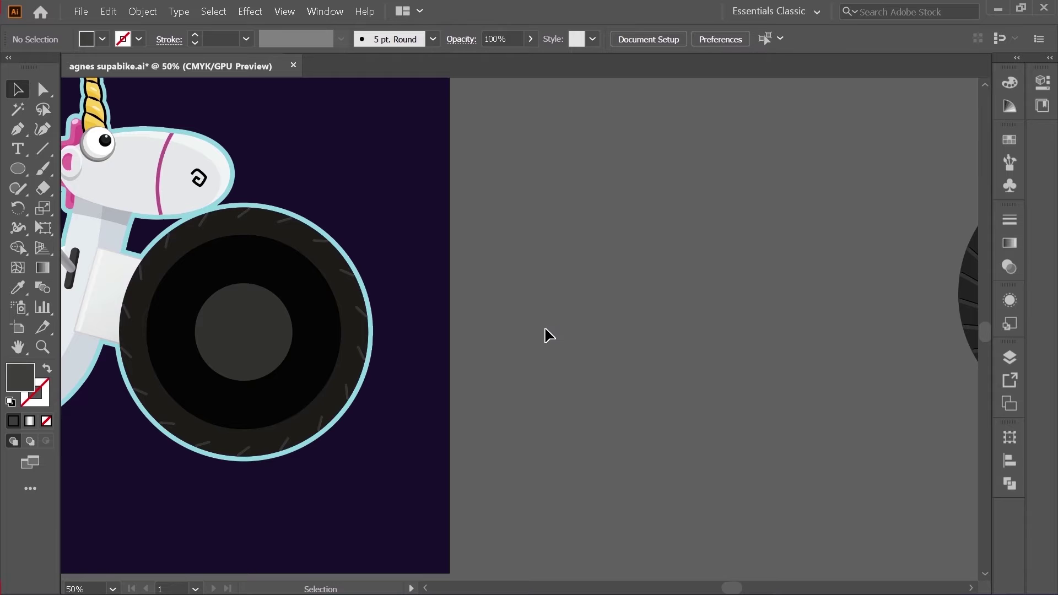
Duplicate the tyre beside the artboard and send the front wheel's tyre backward until it sits just behind the white fork and hub
click(344, 350)
drag(349, 362, 799, 362)
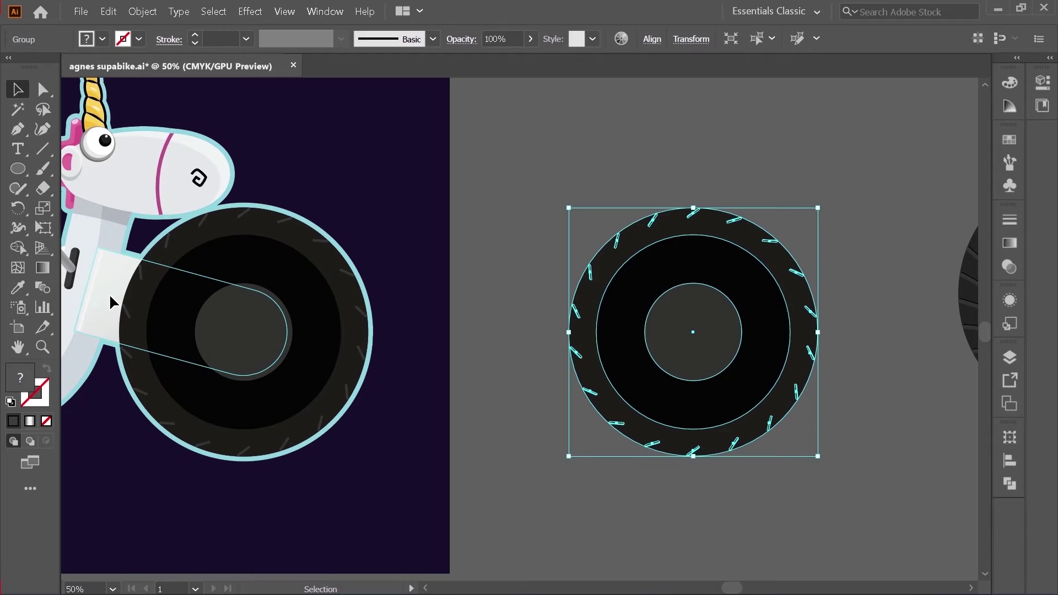
click(325, 308)
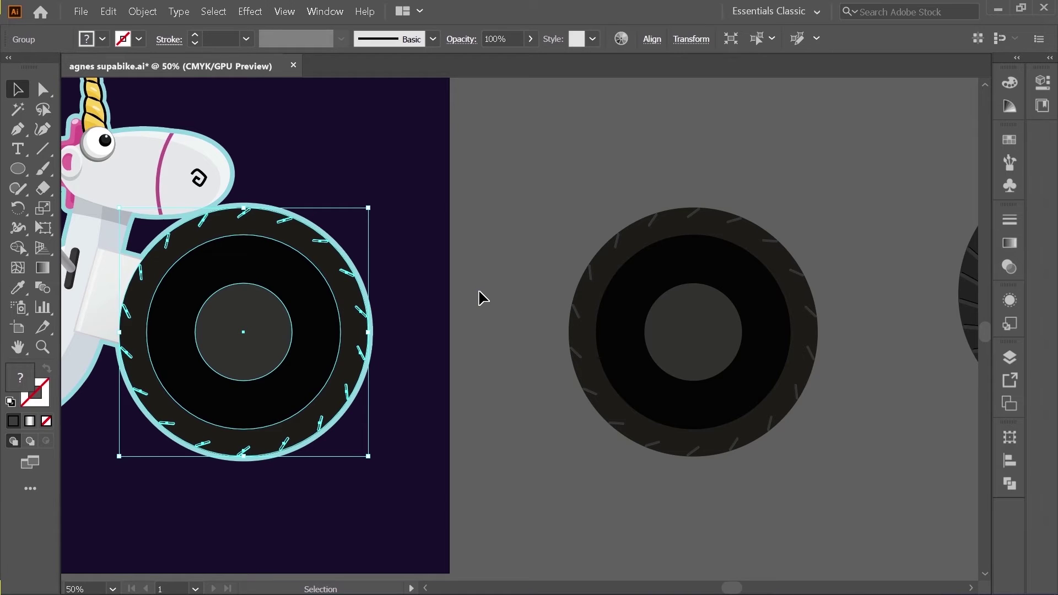
key(ctrl)
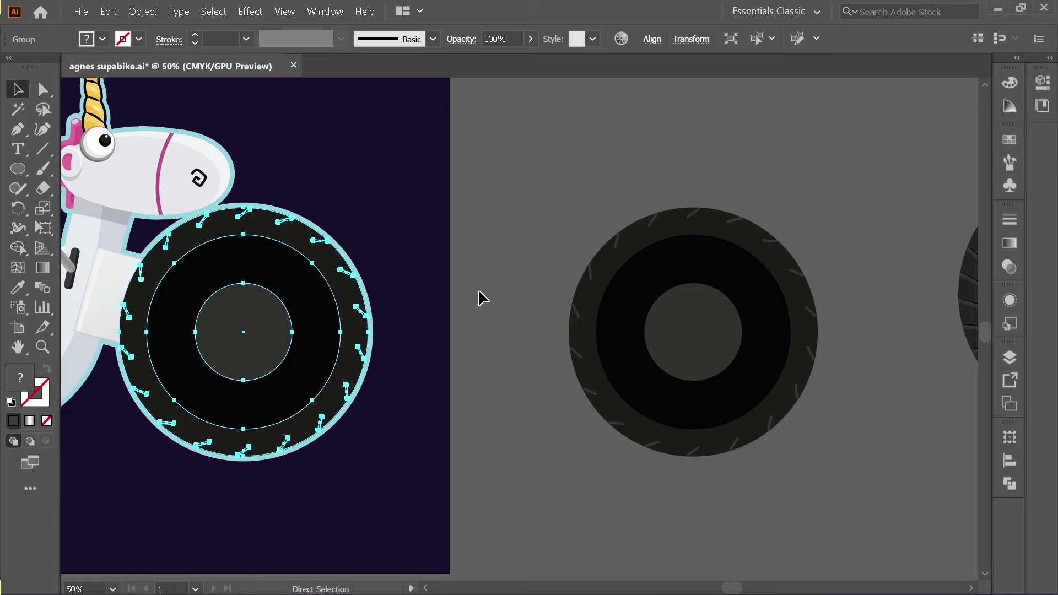
key(ctrl+[)
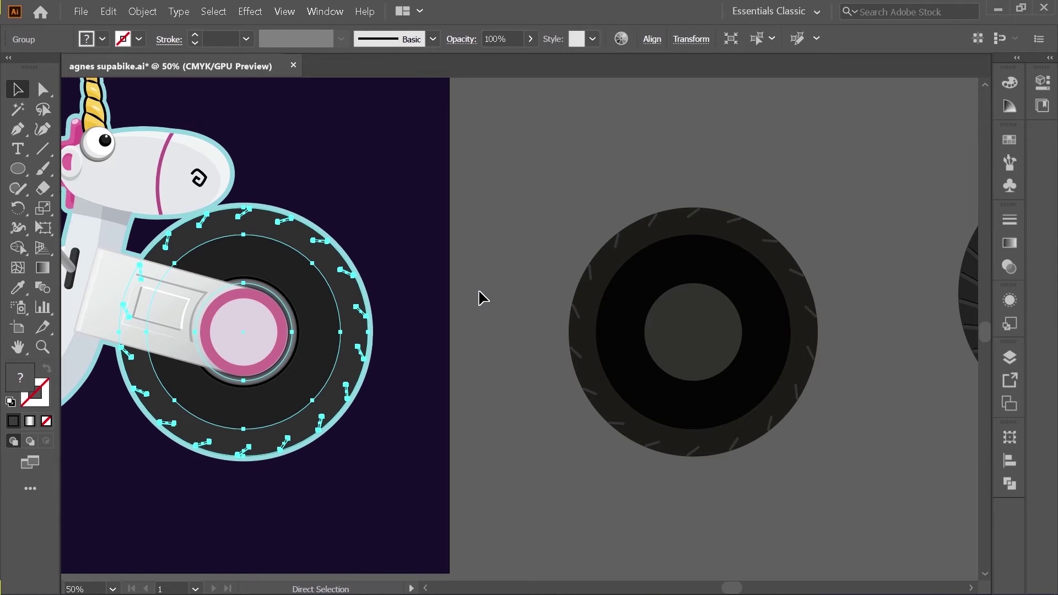
key(ctrl+[)
key(ctrl+[)
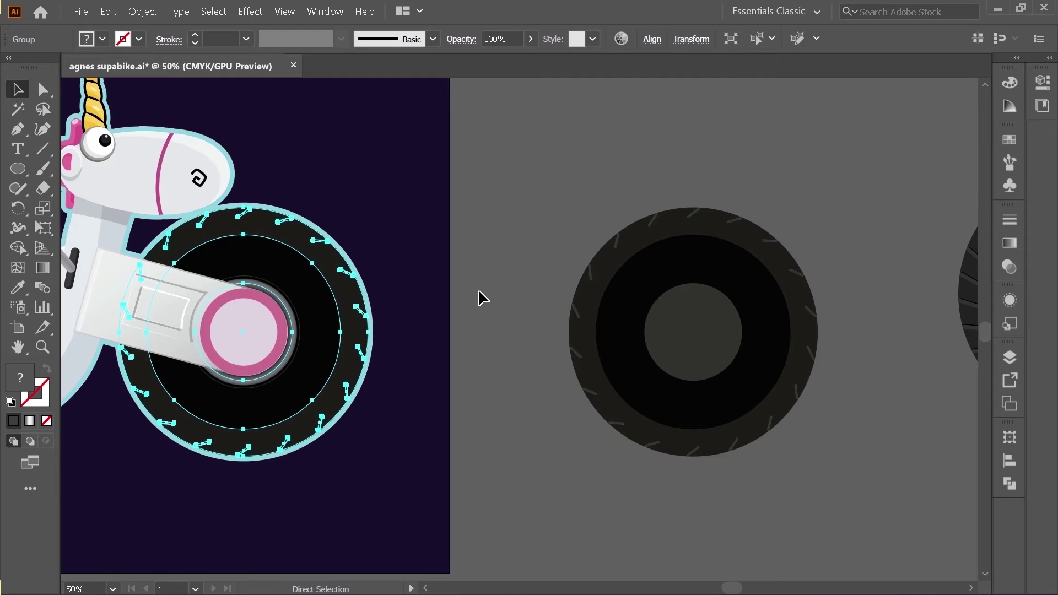
click(469, 297)
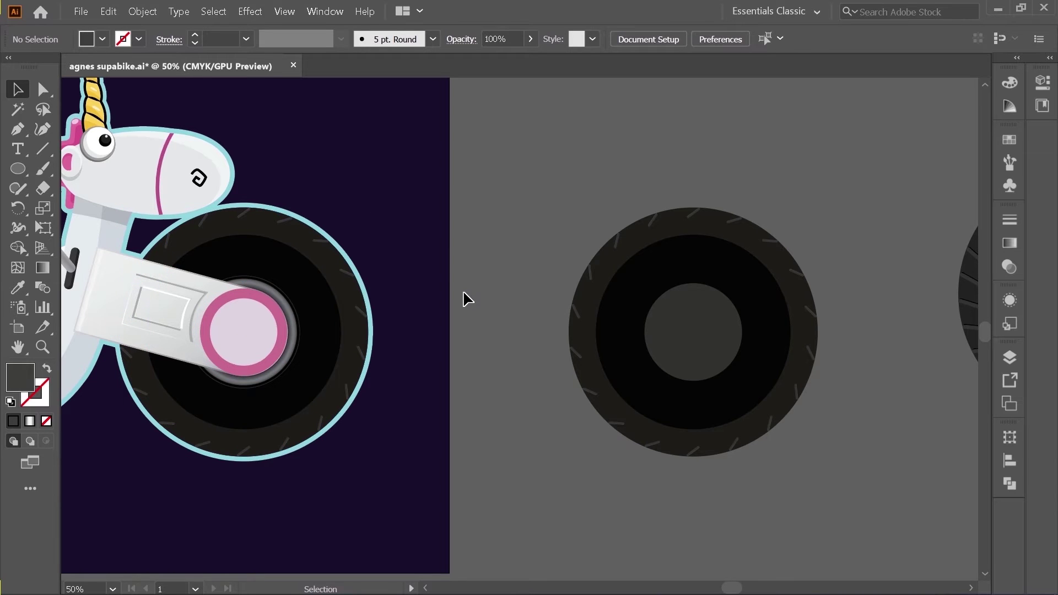
Examine the fitted front tyre up close and in relation to the whole bike
scroll(338, 269, up, 1)
scroll(411, 271, down, 1)
scroll(413, 272, down, 1)
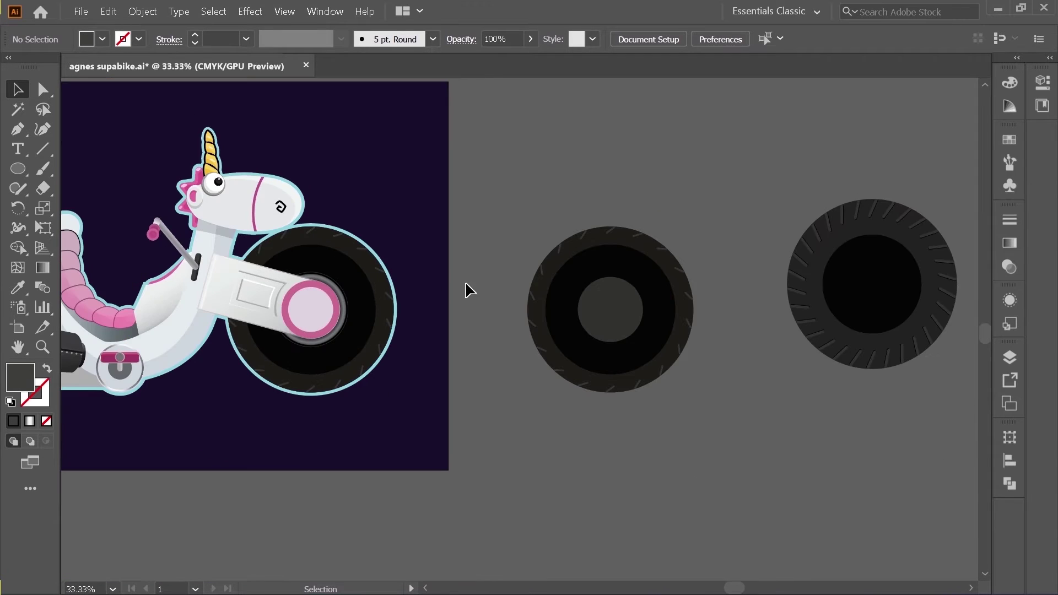
scroll(393, 223, up, 2)
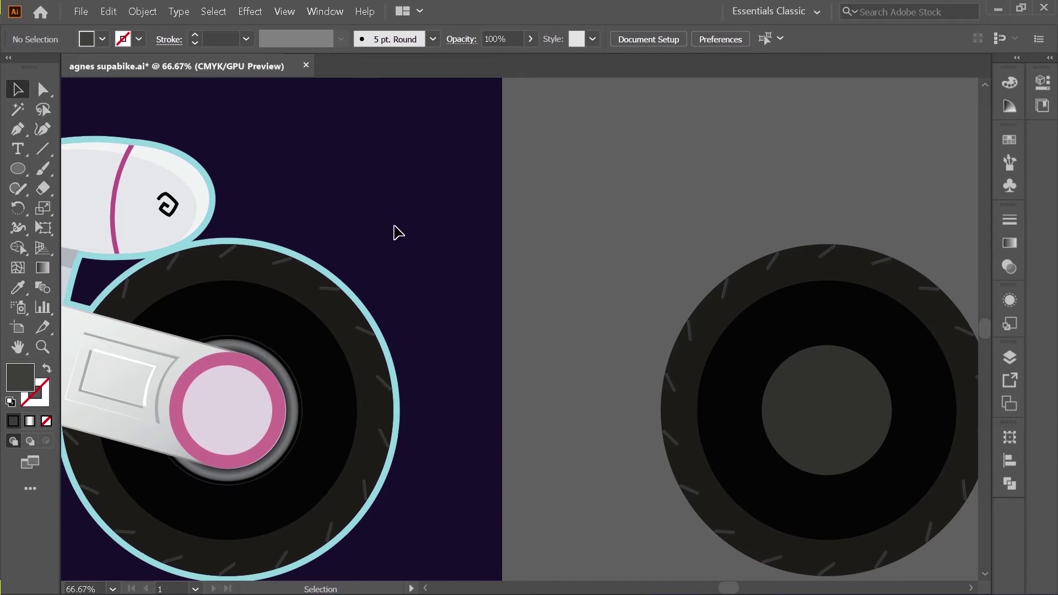
scroll(461, 290, down, 2)
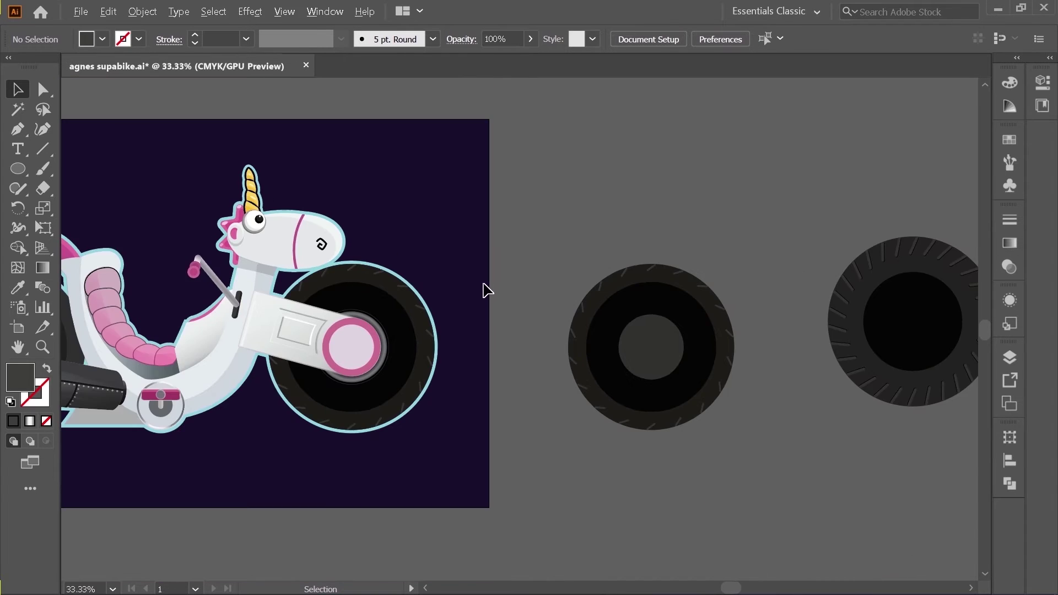
scroll(501, 287, down, 1)
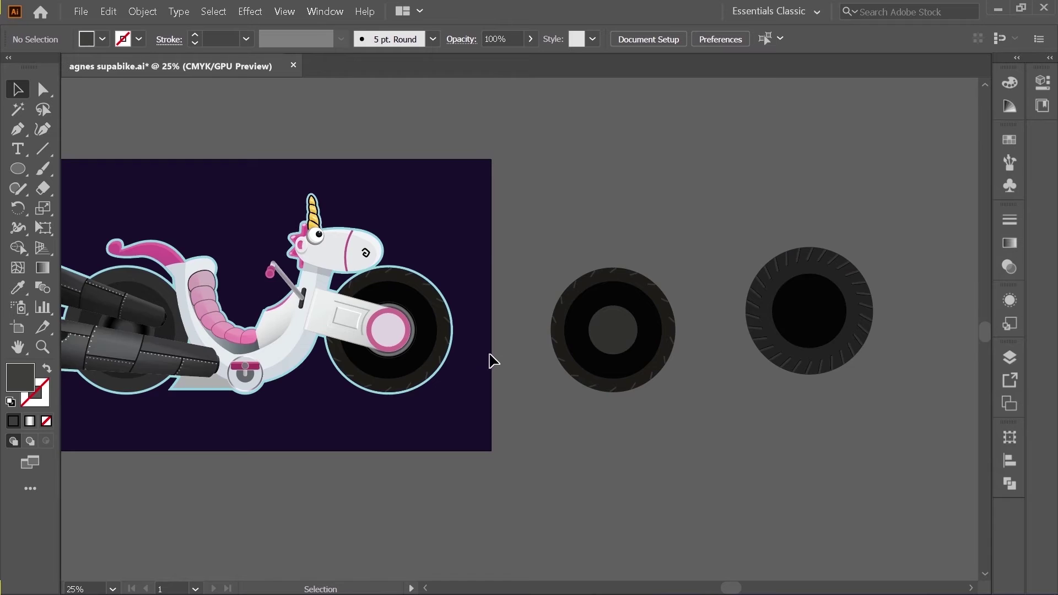
scroll(507, 358, down, 1)
scroll(226, 364, up, 2)
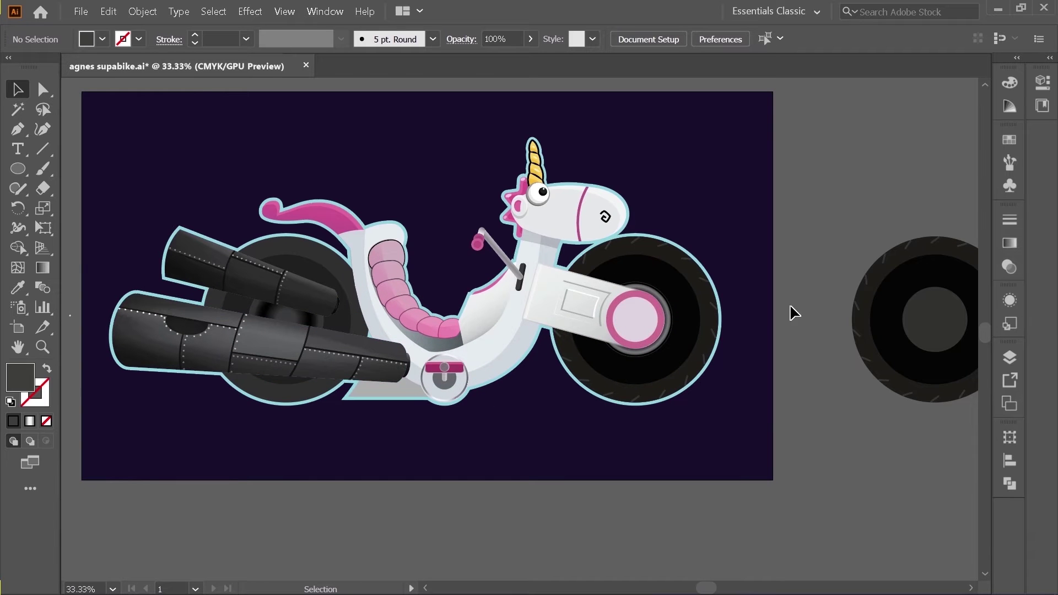
Centre the spare tyre copy horizontally and vertically on the bike's rear wheel and deselect it
click(875, 325)
scroll(622, 305, up, 1)
scroll(464, 296, down, 2)
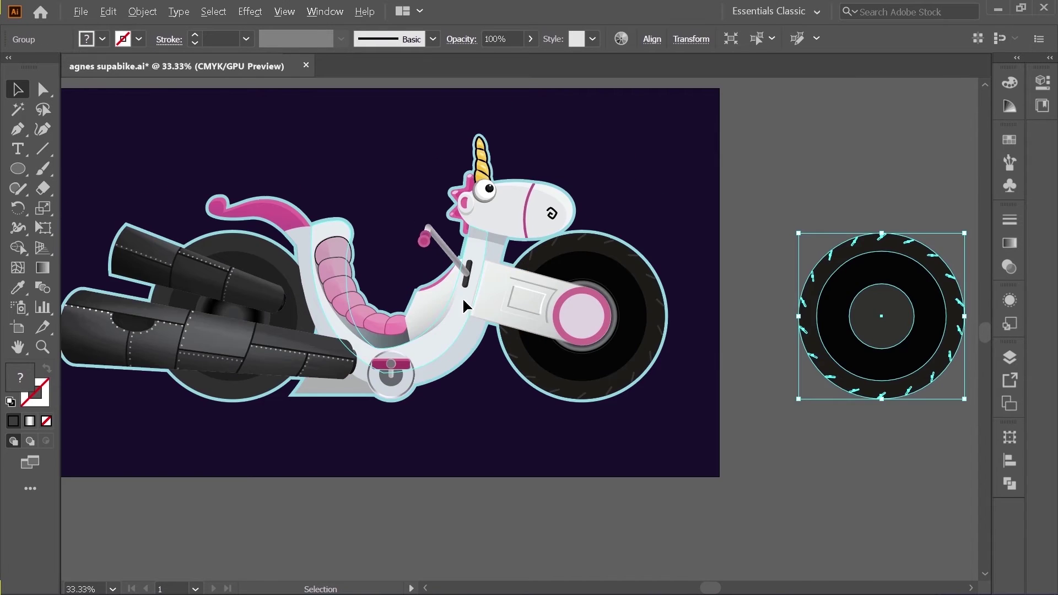
scroll(231, 264, up, 3)
shift+click(252, 231)
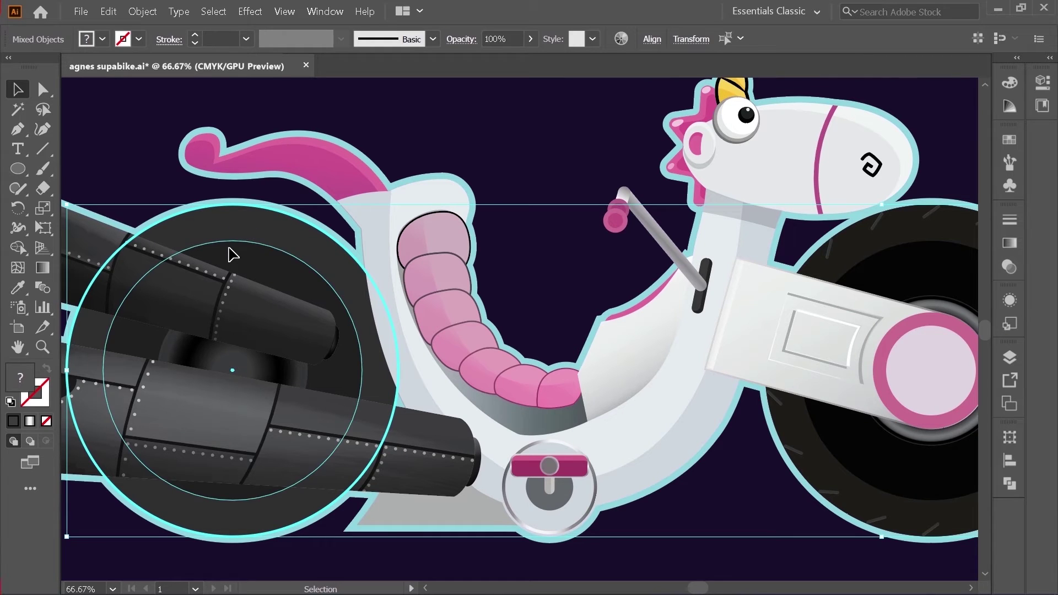
click(653, 43)
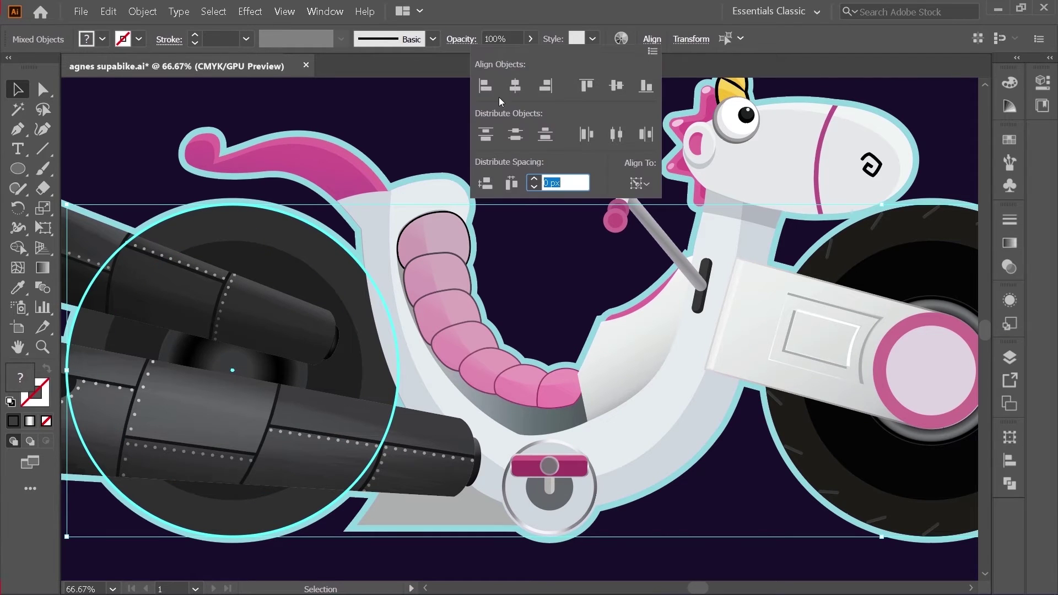
click(626, 88)
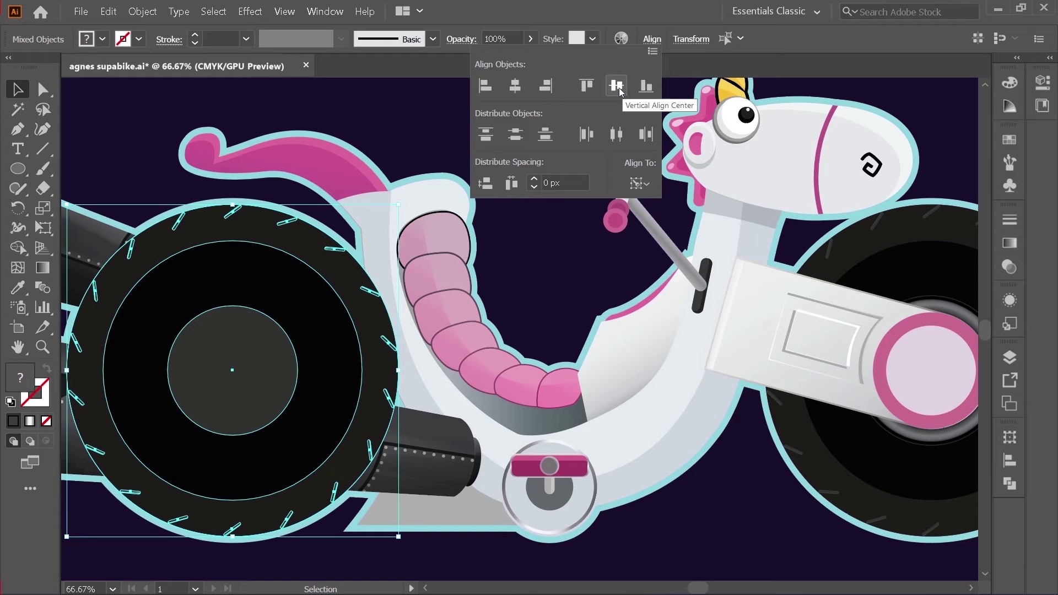
click(136, 100)
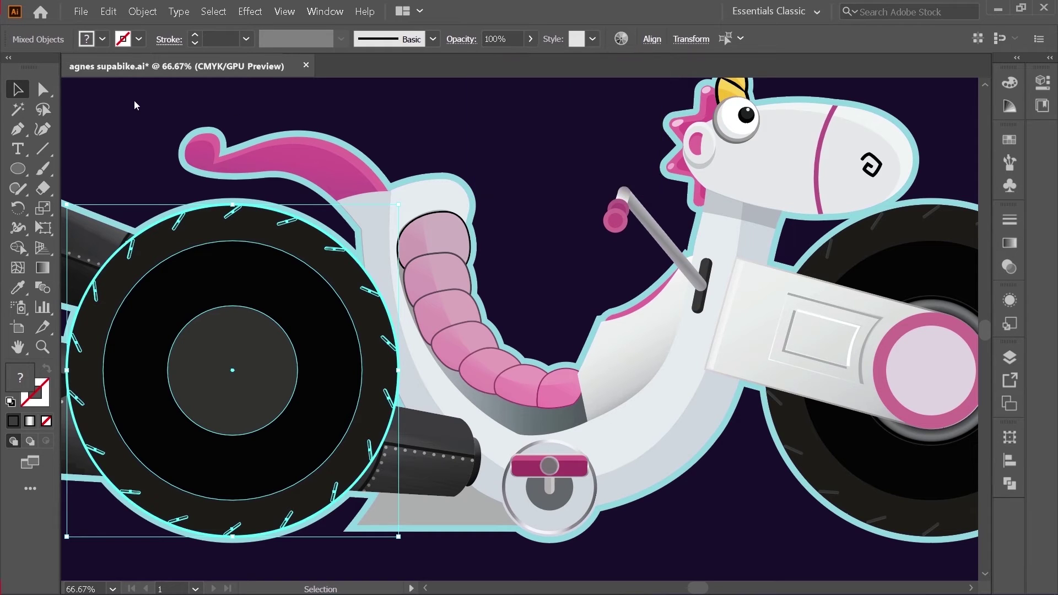
click(153, 123)
Send the rear tyre backward behind the exhaust pipes and white bike body, and deselect it
click(241, 295)
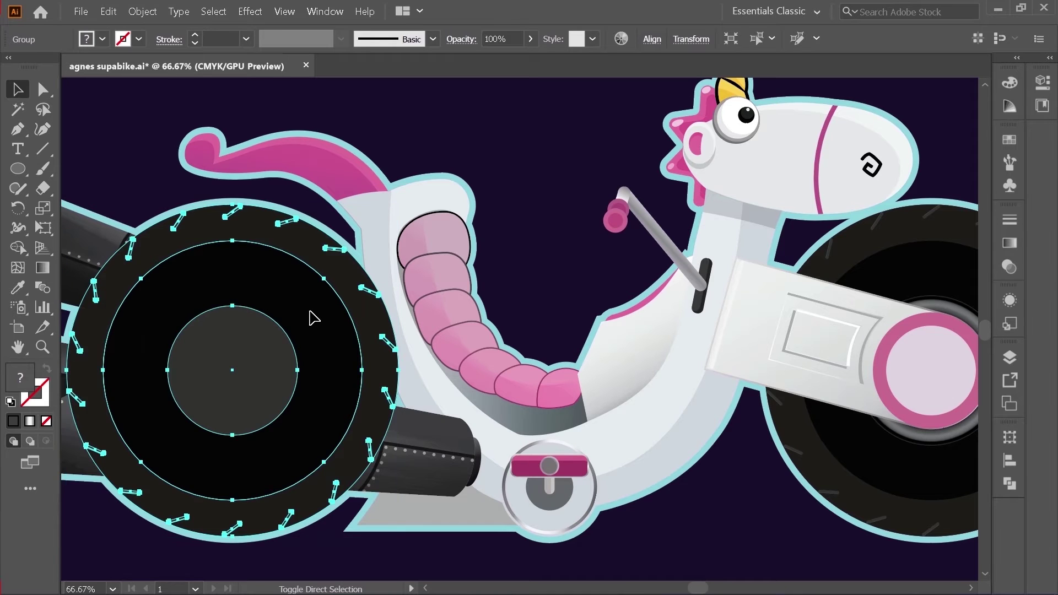
key(ctrl+shift+bracketleft)
key(ctrl)
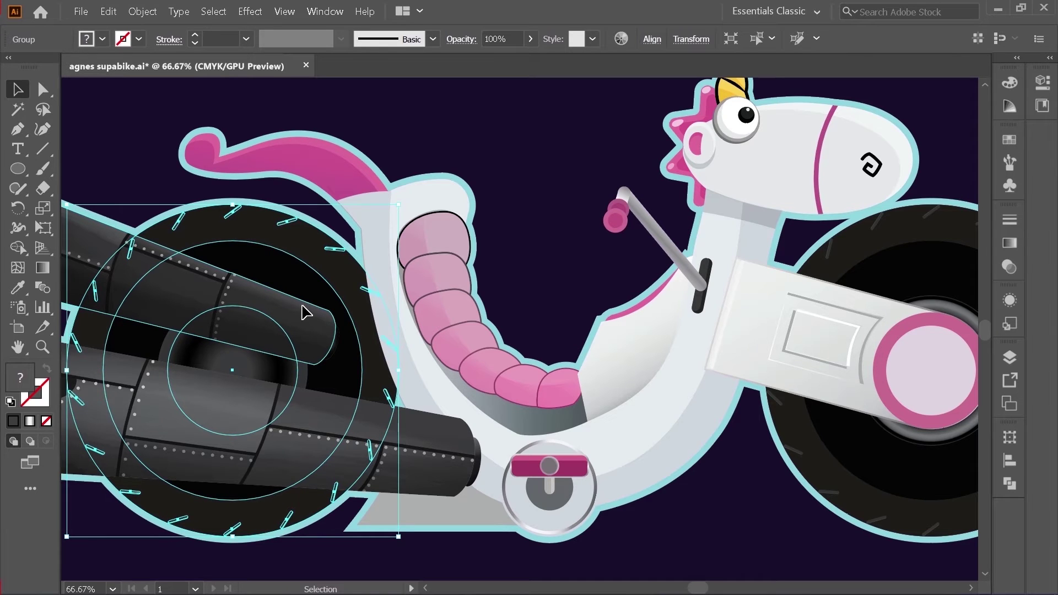
click(387, 140)
Examine both fitted tyres, including the front wheel's hub and fork, up close and from a distance
scroll(432, 196, down, 1)
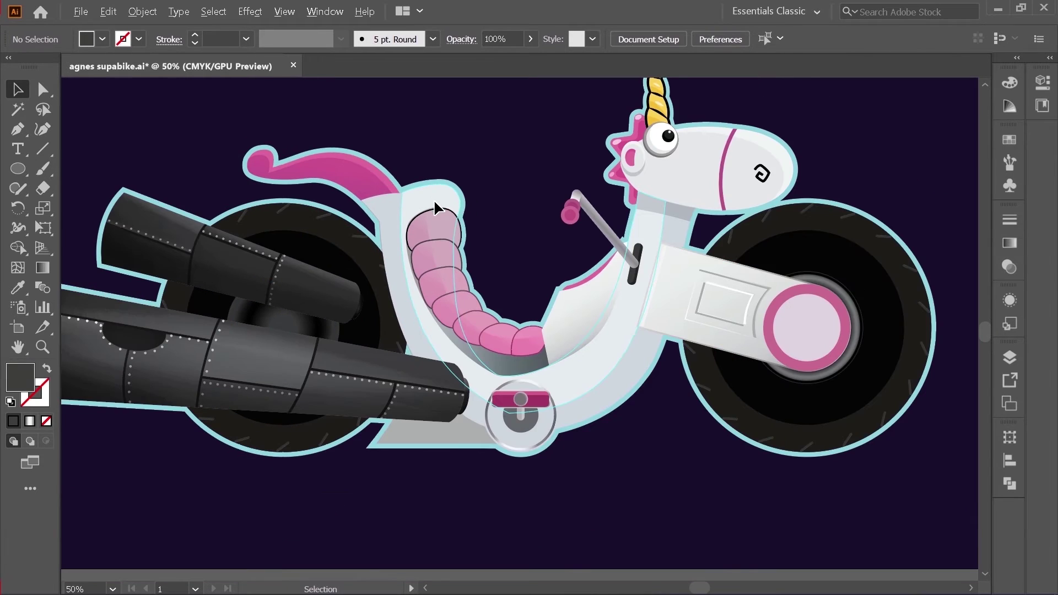
scroll(364, 549, down, 2)
scroll(361, 546, up, 2)
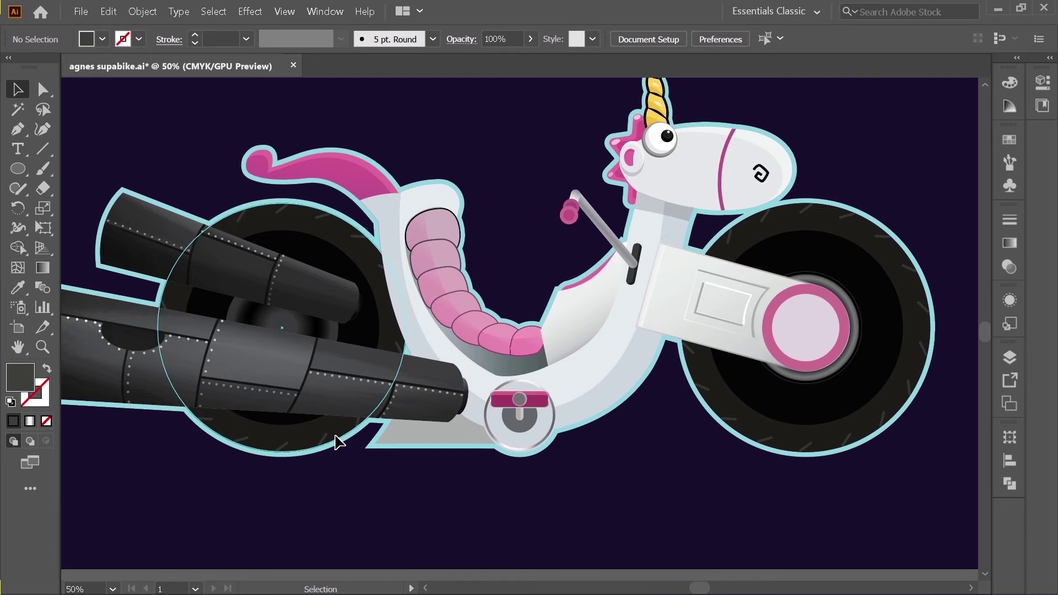
scroll(341, 463, down, 1)
scroll(634, 467, up, 2)
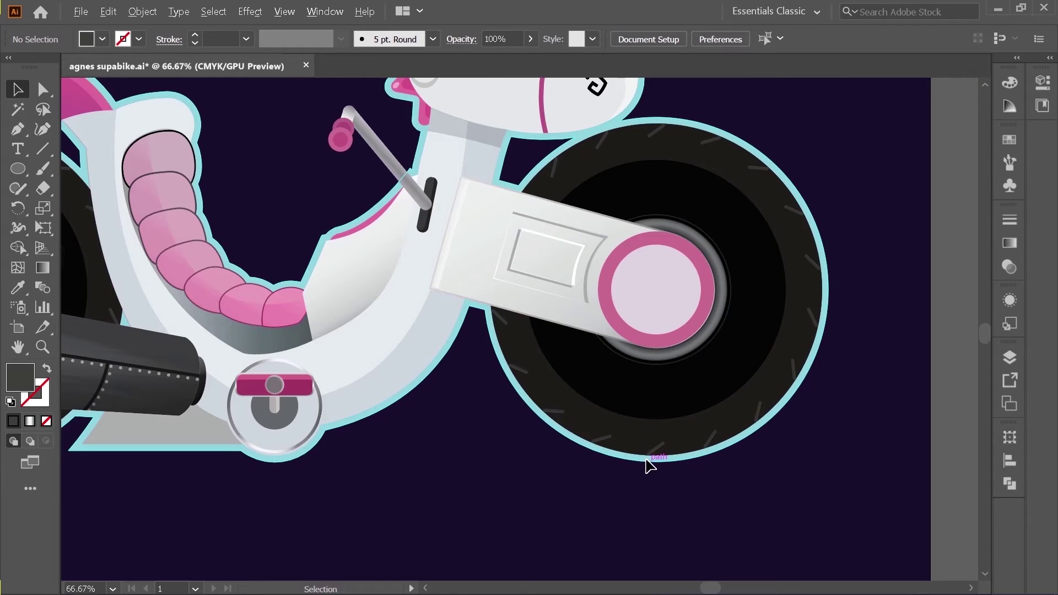
scroll(683, 276, up, 1)
scroll(556, 287, down, 1)
scroll(659, 295, up, 1)
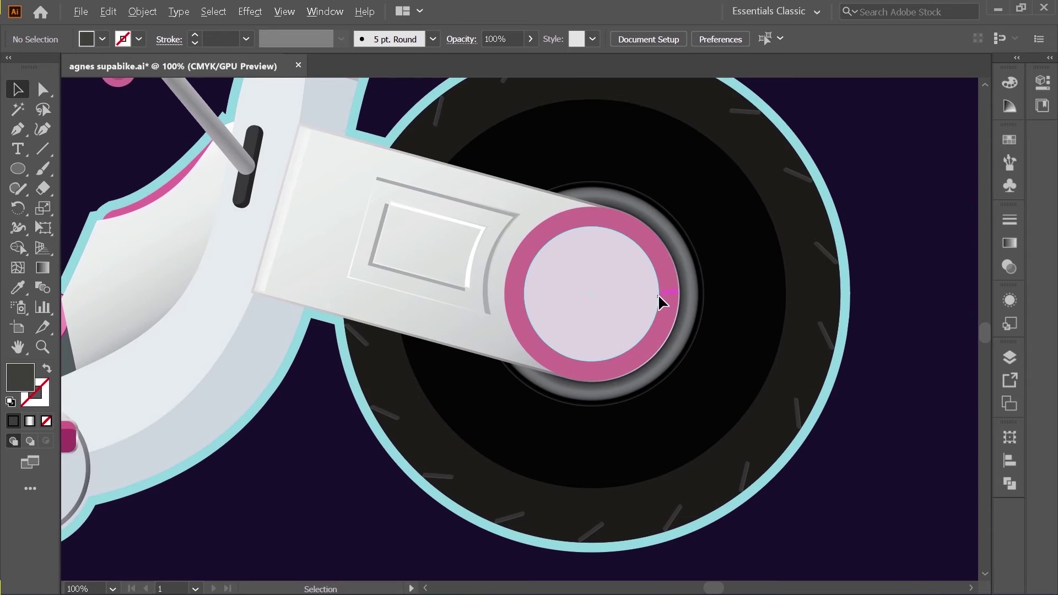
scroll(379, 298, down, 1)
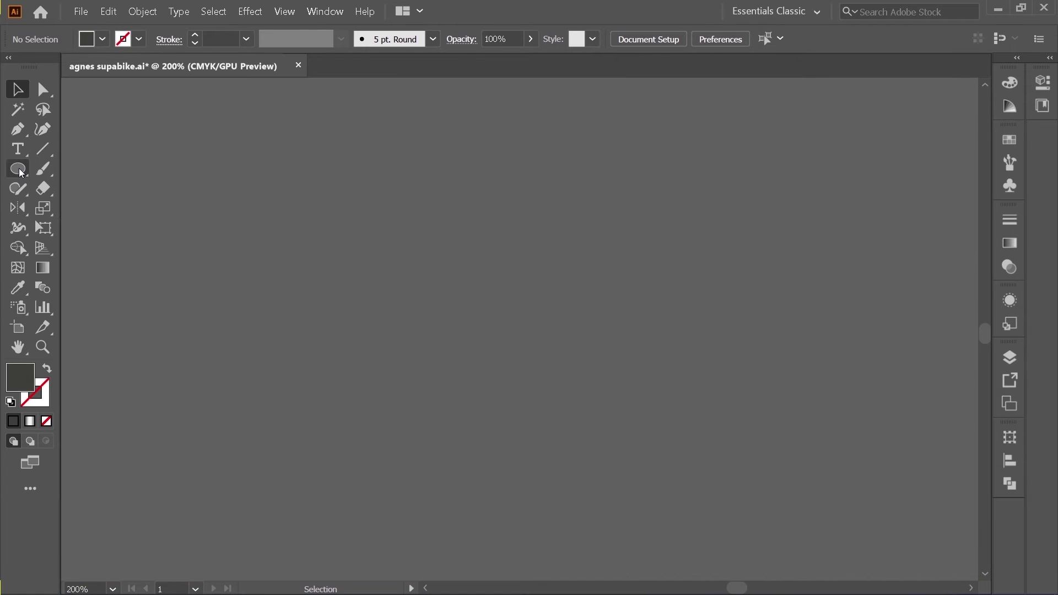
Draw a tall narrow dark grey ellipse on the empty canvas beside the artboard and convert its bottom anchor point to a corner
click(19, 171)
drag(287, 274, 260, 383)
click(18, 90)
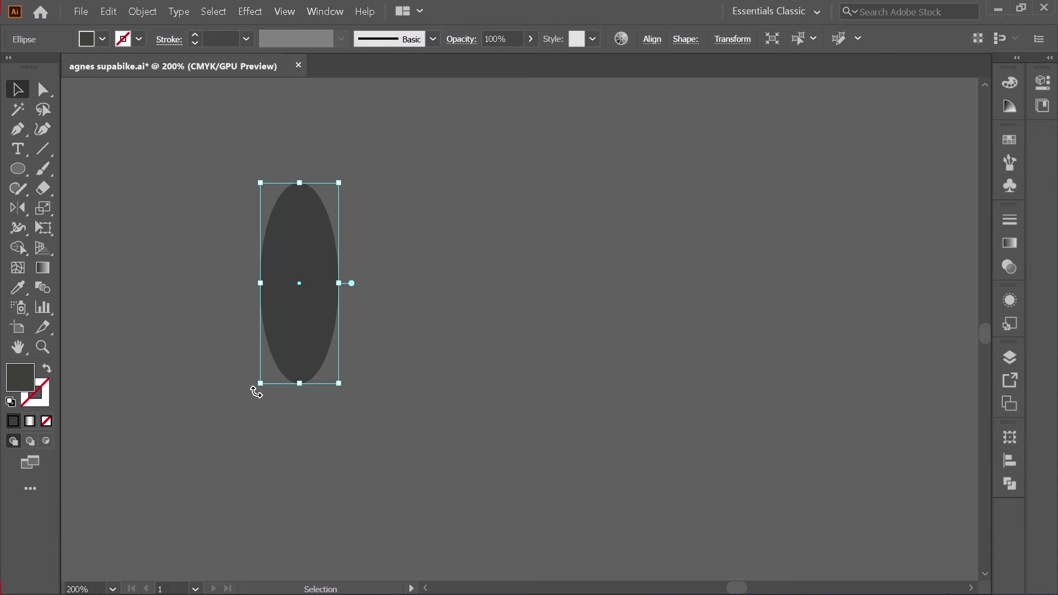
click(44, 89)
drag(392, 457, 243, 360)
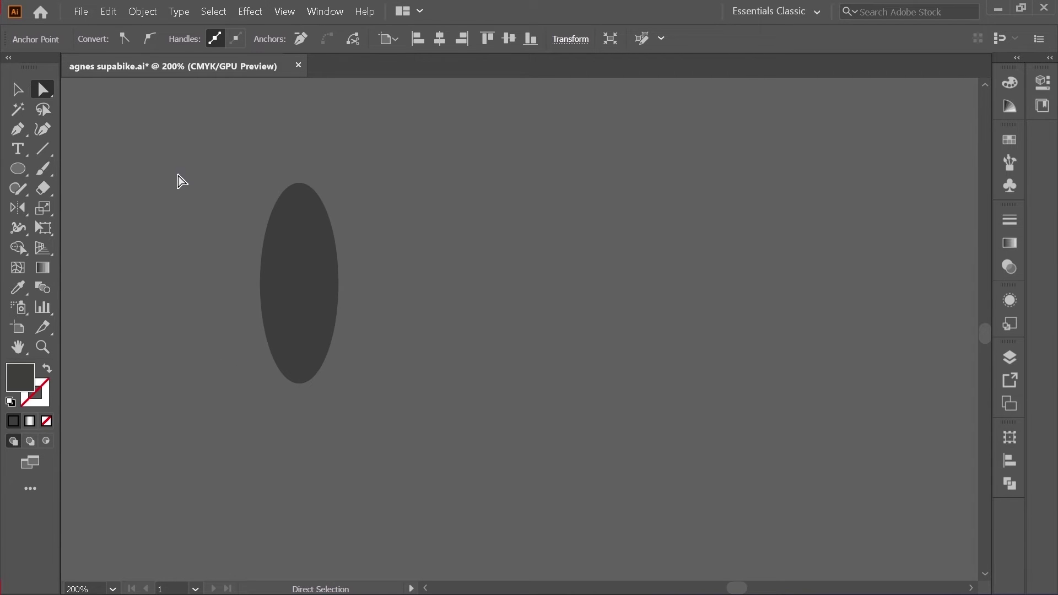
click(125, 38)
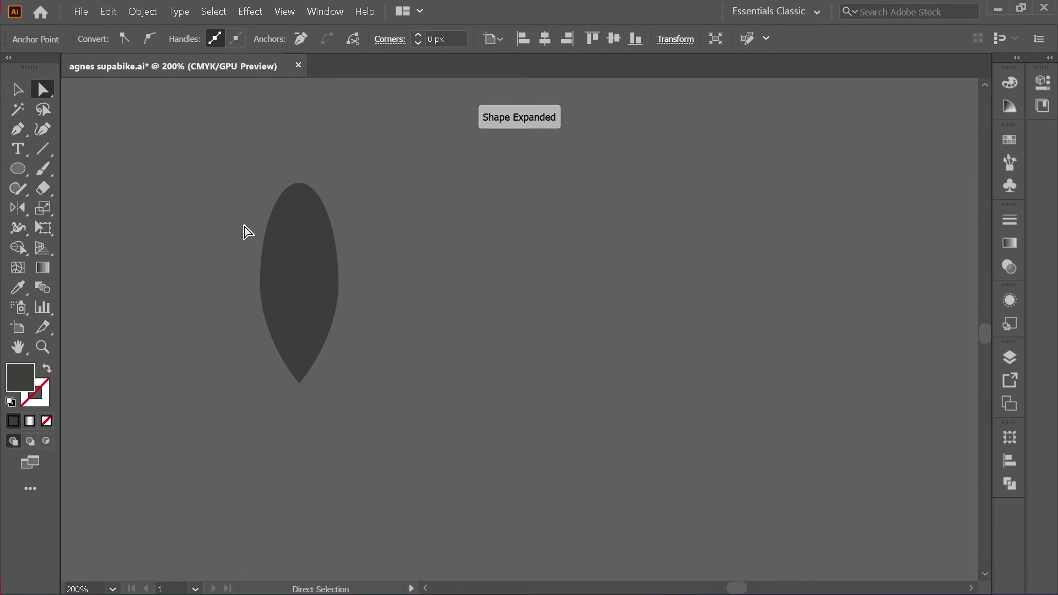
scroll(338, 330, down, 2)
scroll(338, 331, up, 1)
scroll(338, 331, down, 1)
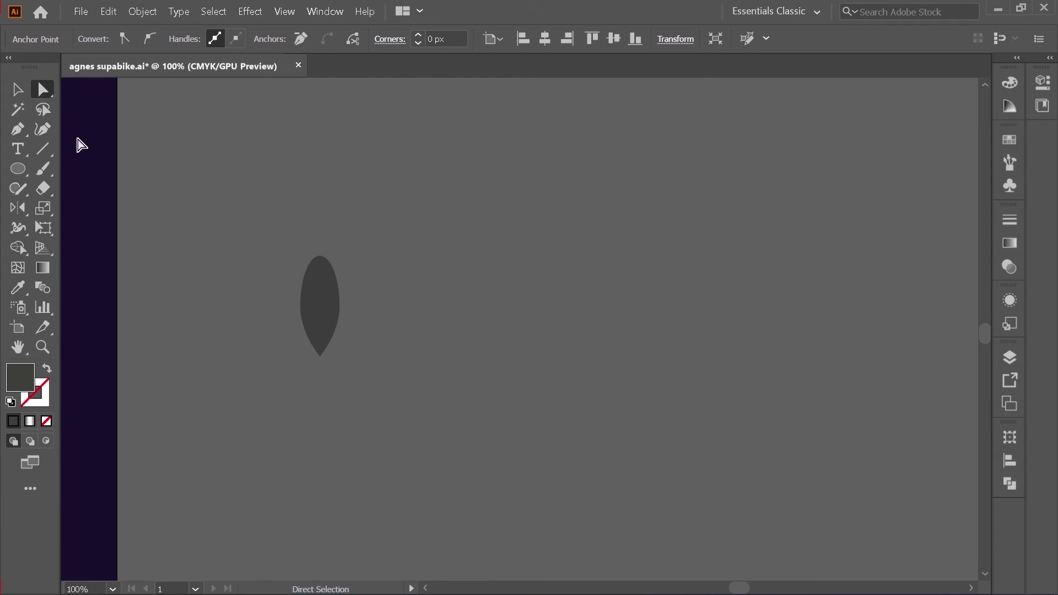
Rotate the pointed ellipse slightly counterclockwise so its lower tip swings to the right, and deselect it
click(27, 87)
scroll(365, 409, up, 2)
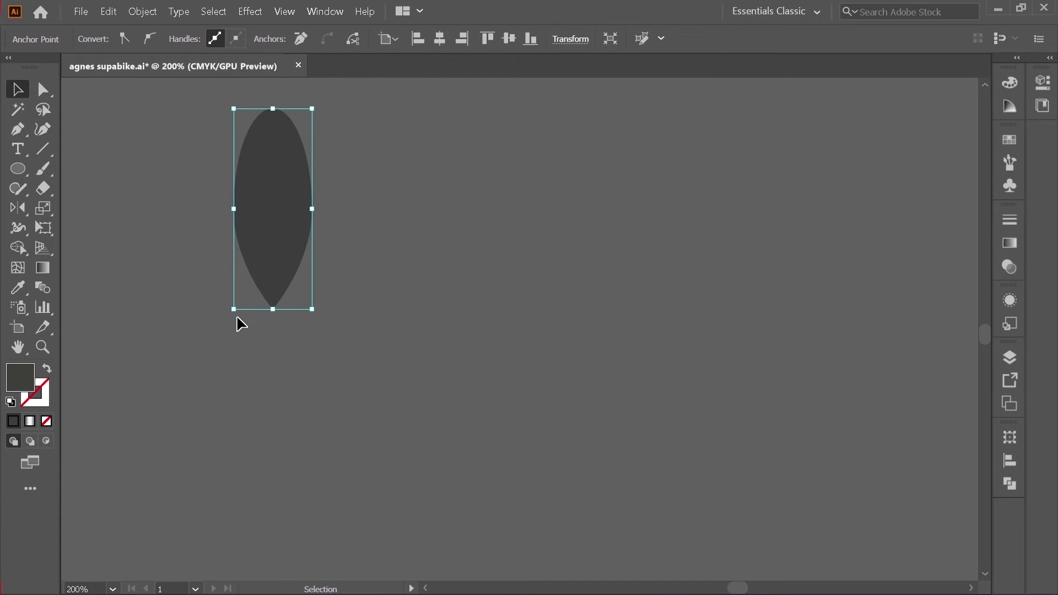
drag(227, 313, 264, 351)
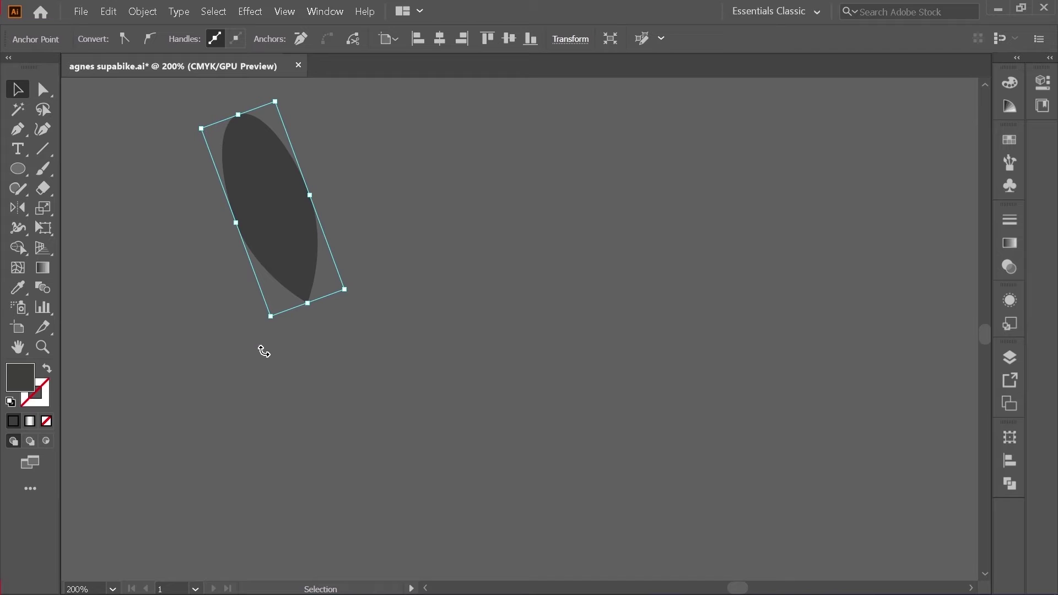
drag(309, 195, 320, 194)
click(379, 189)
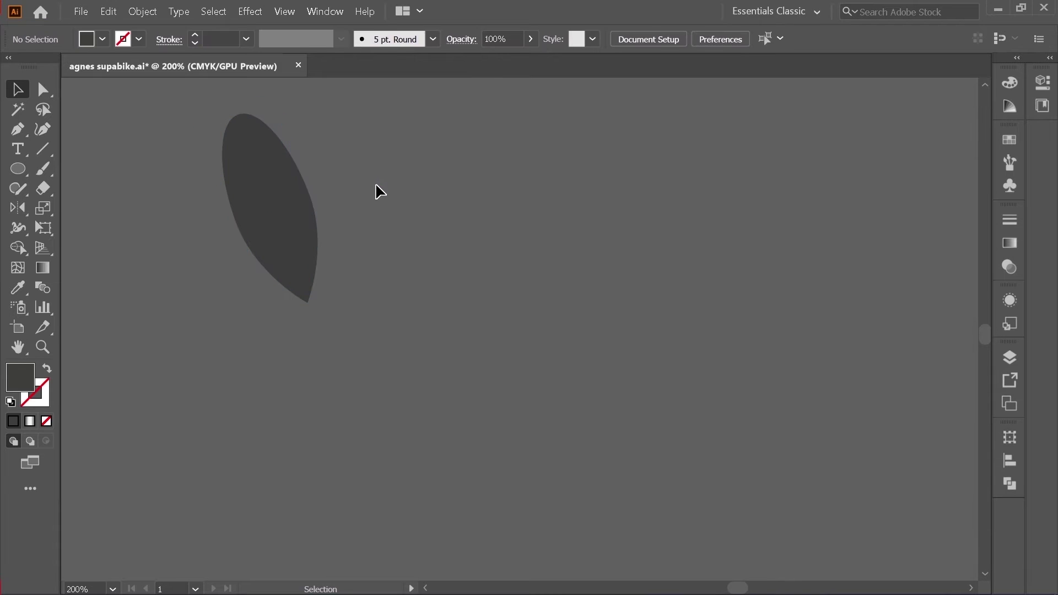
Widen the pointed dark grey ellipse slightly with its bounding box and deselect it
click(281, 194)
drag(311, 194, 331, 197)
click(373, 348)
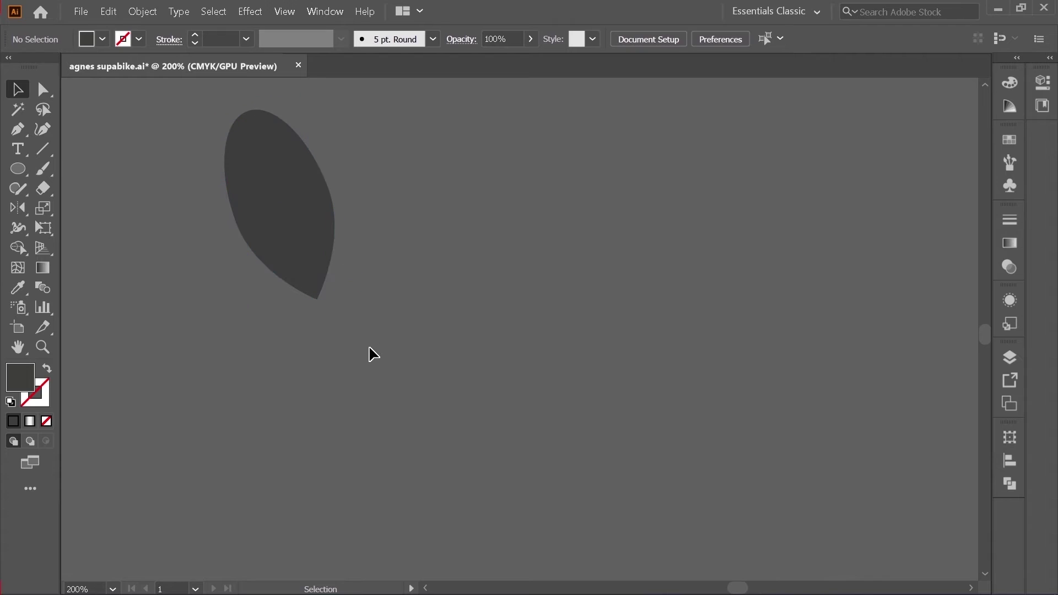
Reflect a copy of the pointed ellipse across the vertical axis through its lower tip to form a heart
click(278, 234)
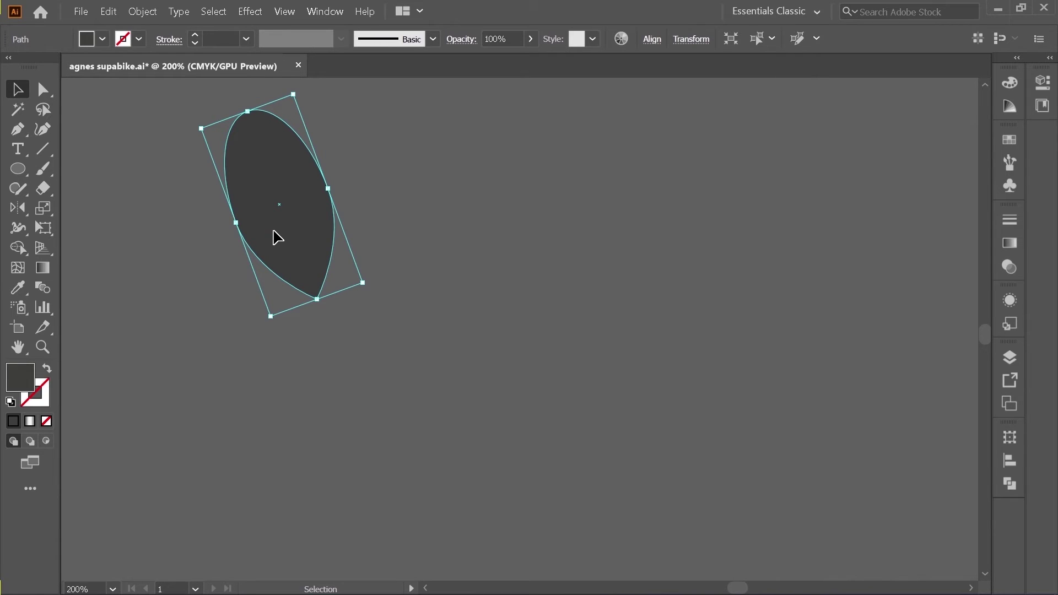
key(o)
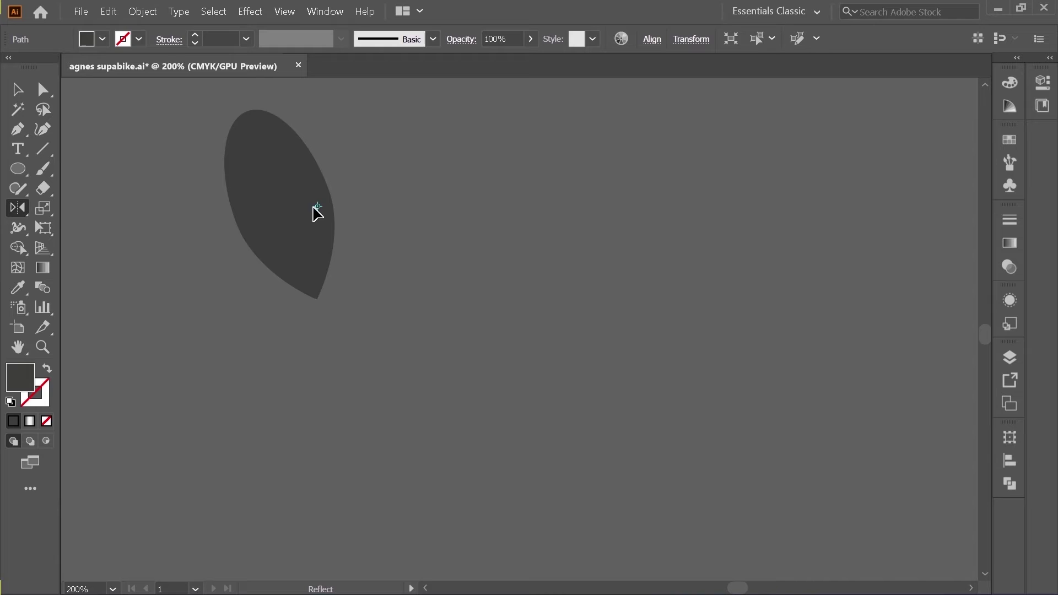
drag(253, 218, 431, 206)
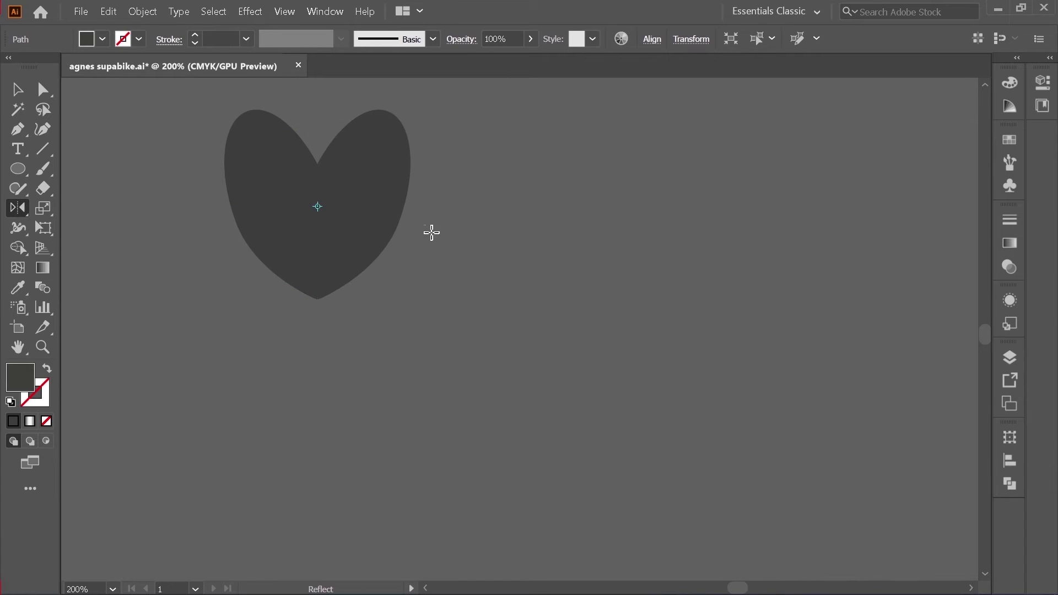
Merge the two overlapping heart halves into one shape with the Shape Builder tool
click(18, 90)
drag(159, 175, 425, 302)
click(18, 248)
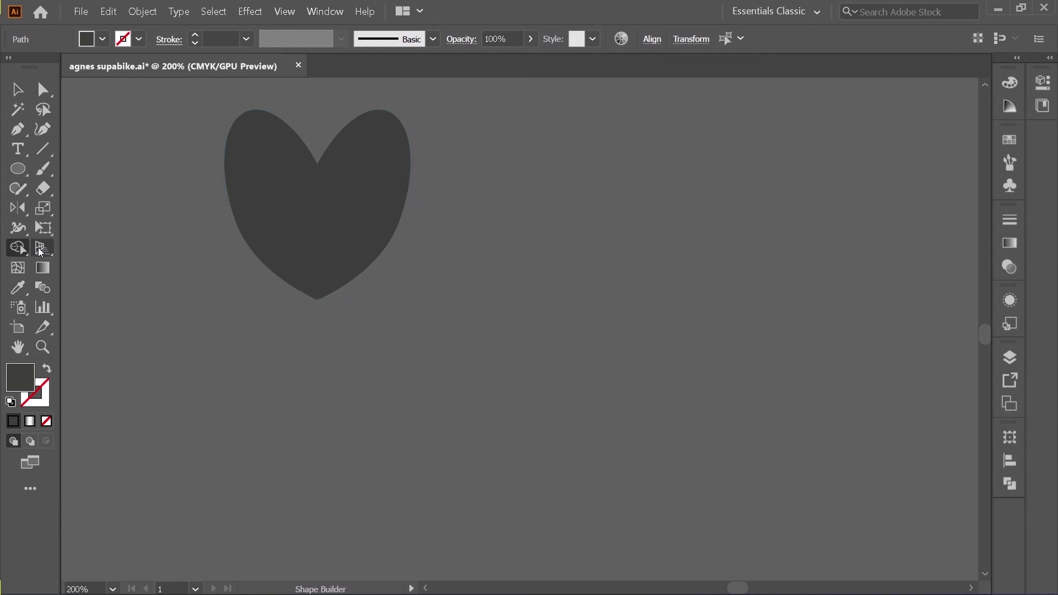
drag(337, 199, 266, 233)
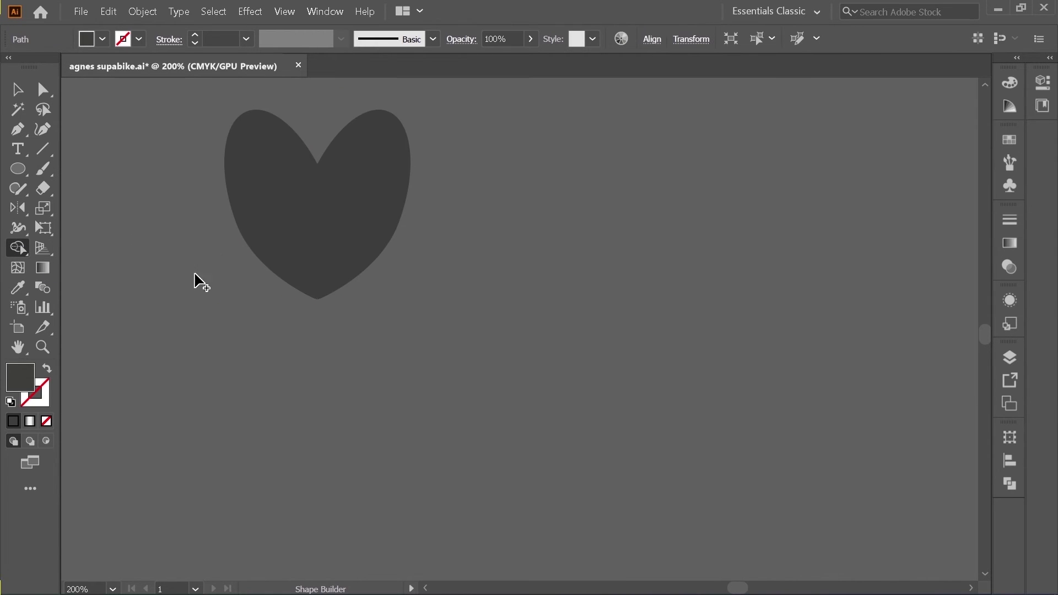
Move the anchor point at the heart's top notch upward to make the notch shallower, and deselect the shape
click(41, 89)
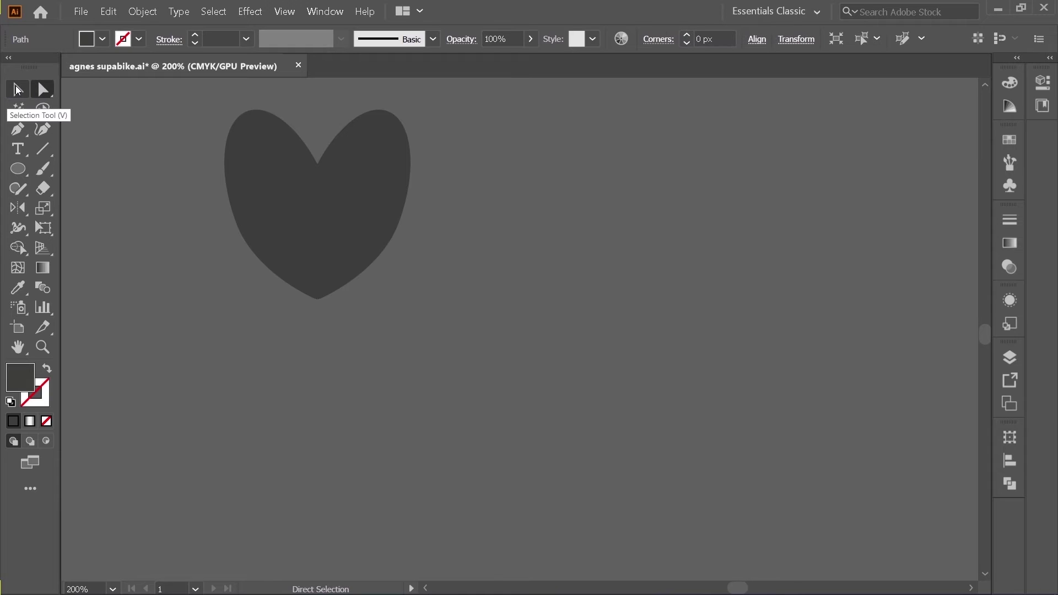
click(318, 165)
drag(318, 165, 318, 144)
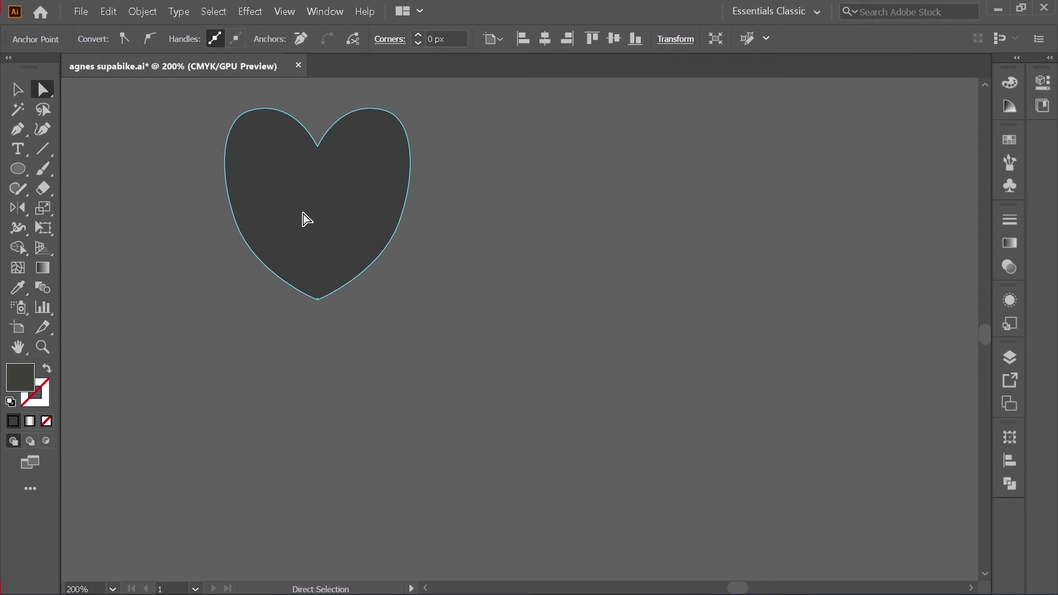
click(17, 88)
click(200, 303)
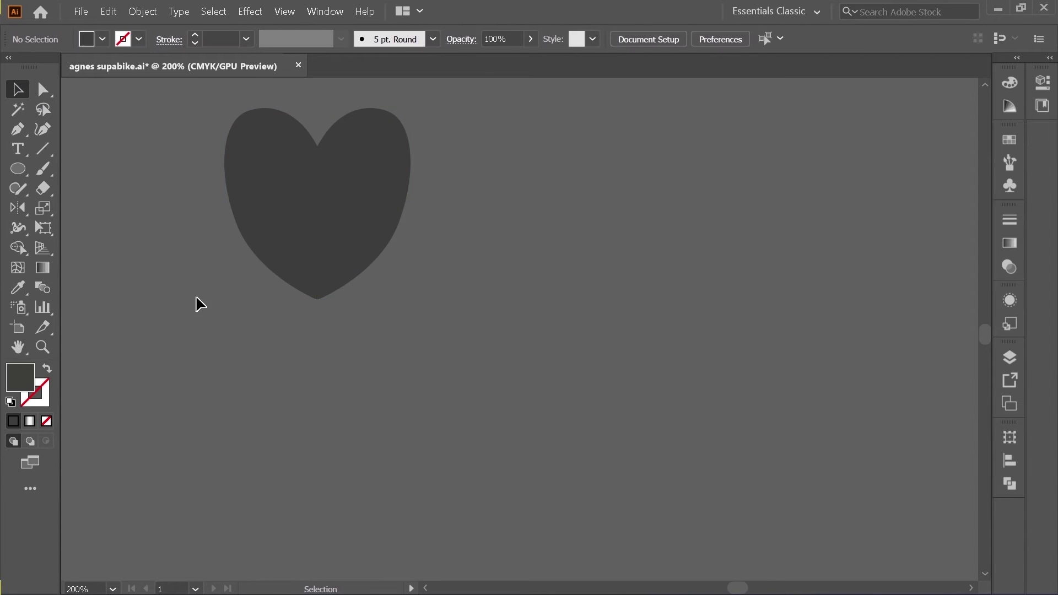
Reduce the heart's height slightly from its lower edge and deselect it
scroll(269, 305, down, 1)
click(298, 255)
drag(302, 299, 305, 274)
click(446, 318)
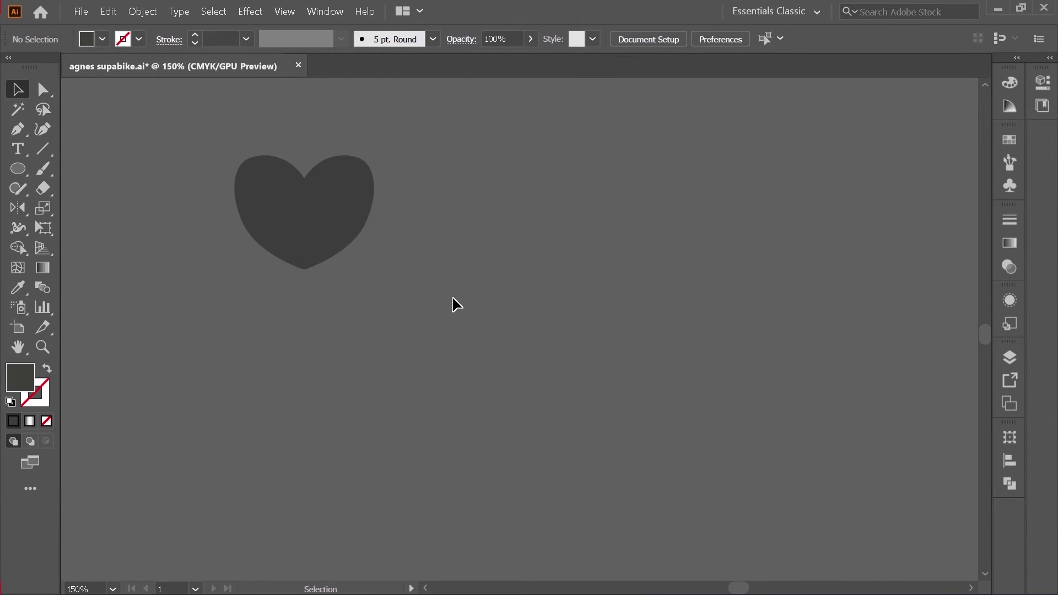
Fill the heart with the pink sampled from the ring of the bike's front wheel hub
scroll(463, 301, down, 4)
scroll(441, 300, down, 1)
scroll(419, 298, up, 2)
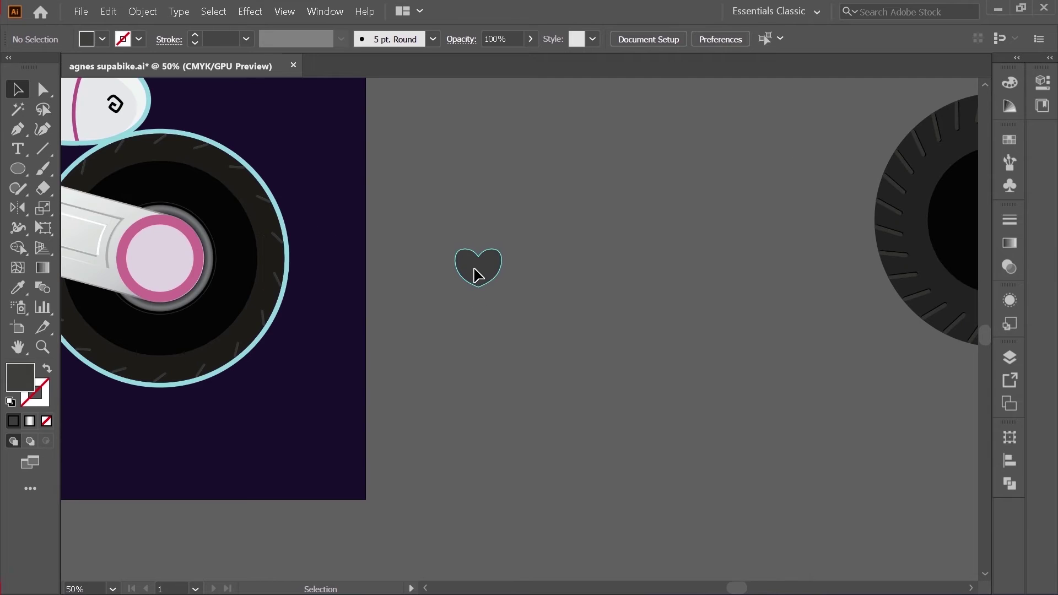
click(468, 280)
scroll(463, 284, up, 2)
scroll(469, 302, up, 1)
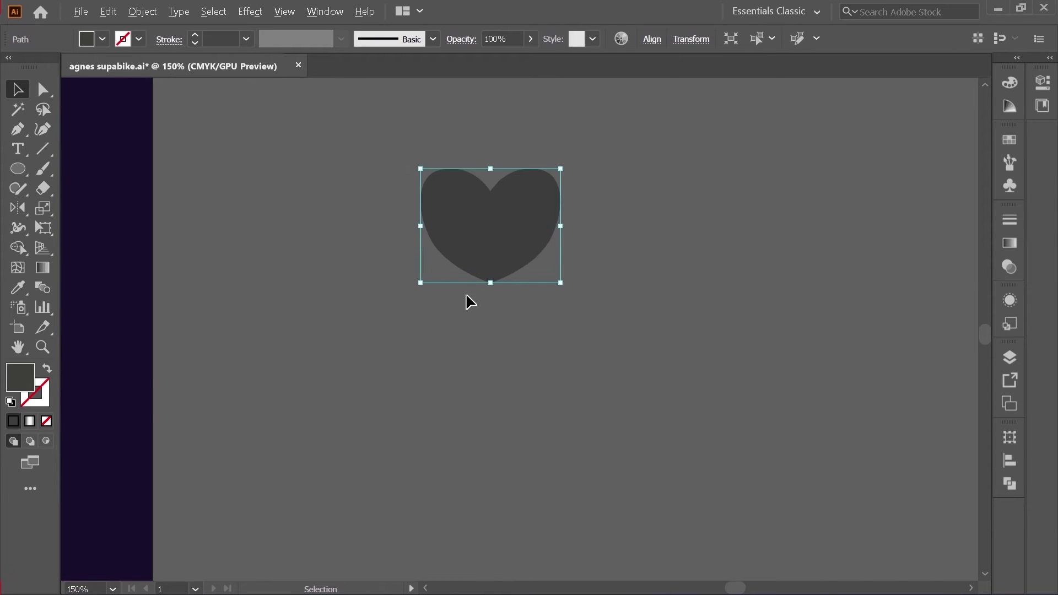
scroll(472, 300, down, 3)
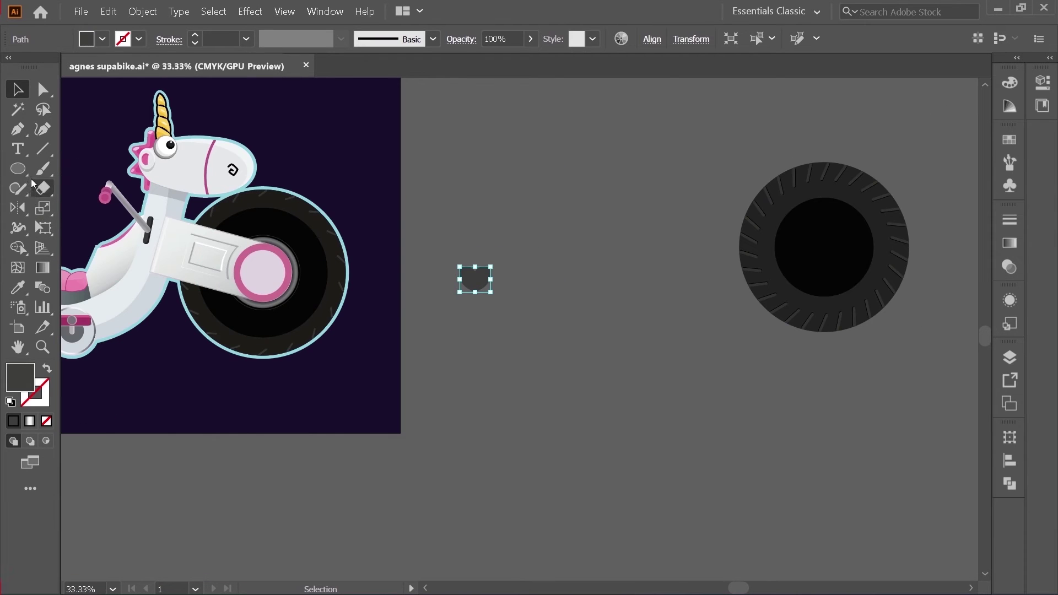
click(18, 290)
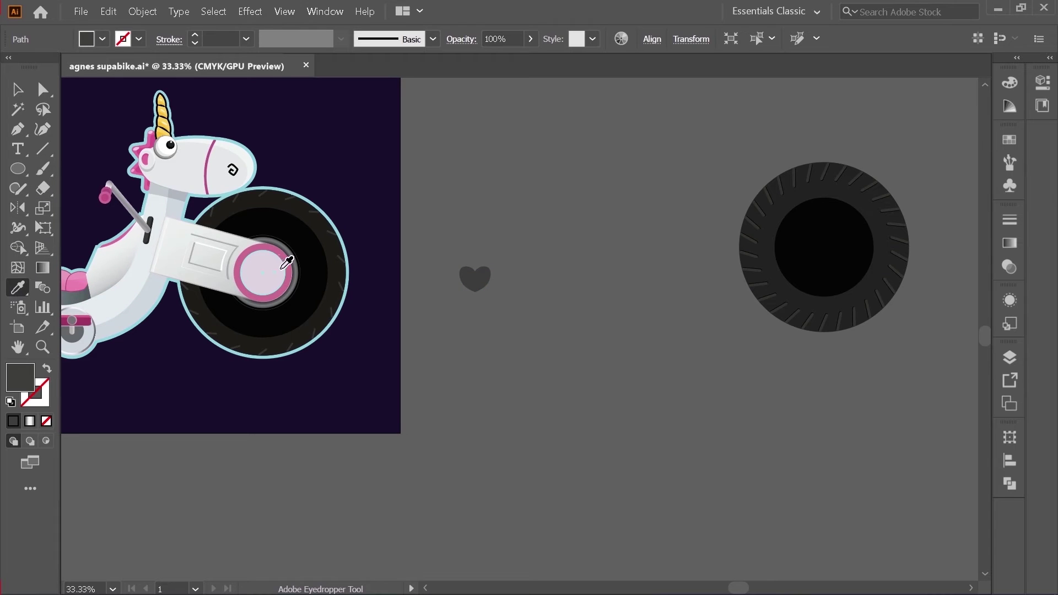
click(246, 257)
key(v)
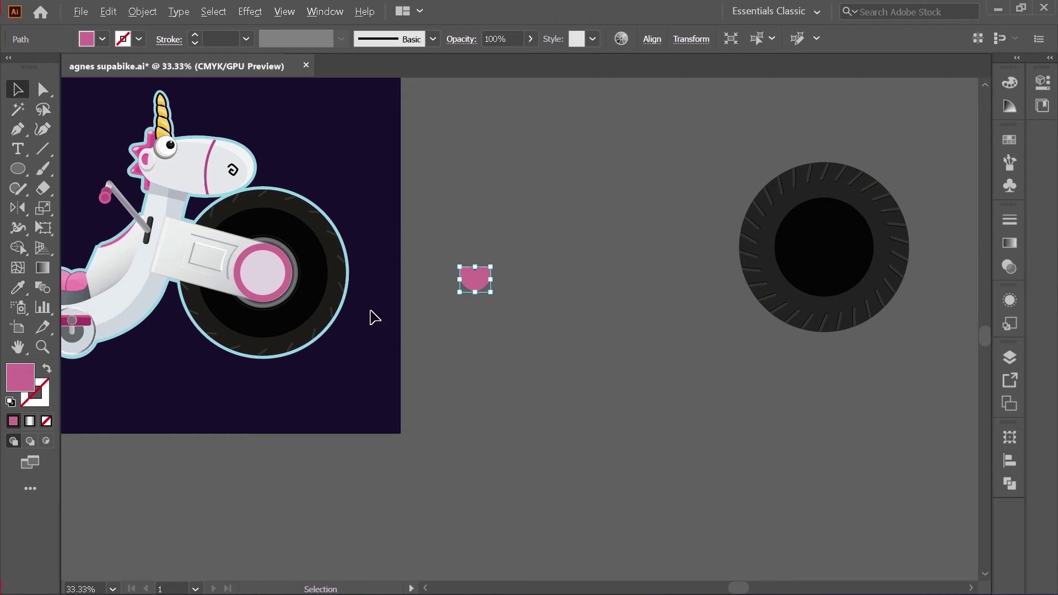
Offset the pink heart's path outward by 8 px with round joins
scroll(444, 303, up, 3)
scroll(524, 264, down, 1)
scroll(530, 248, up, 4)
key(ctrl+z)
key(ctrl+z)
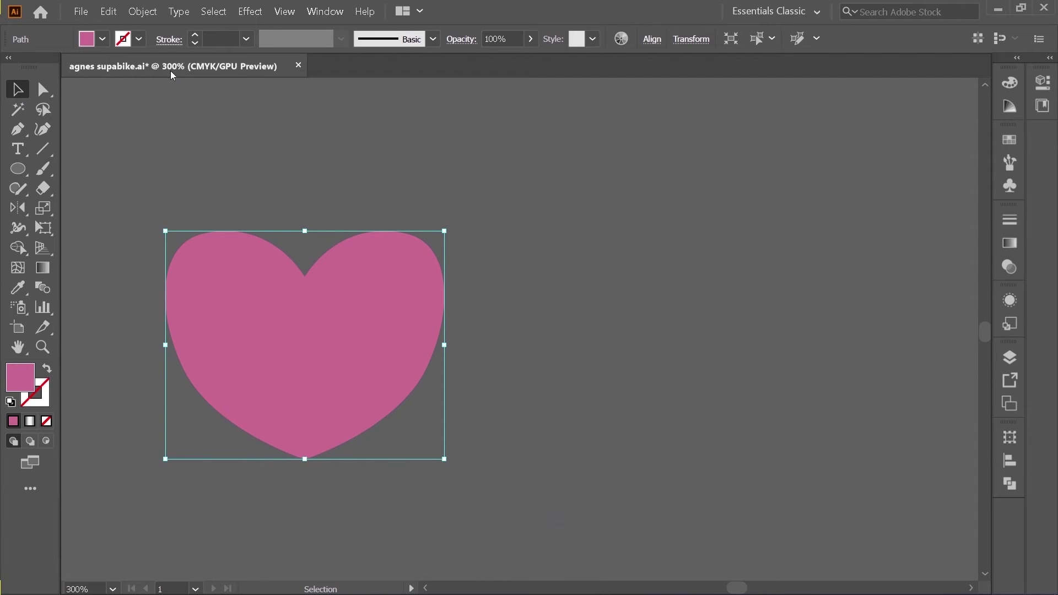
click(142, 11)
mouse_move(196, 278)
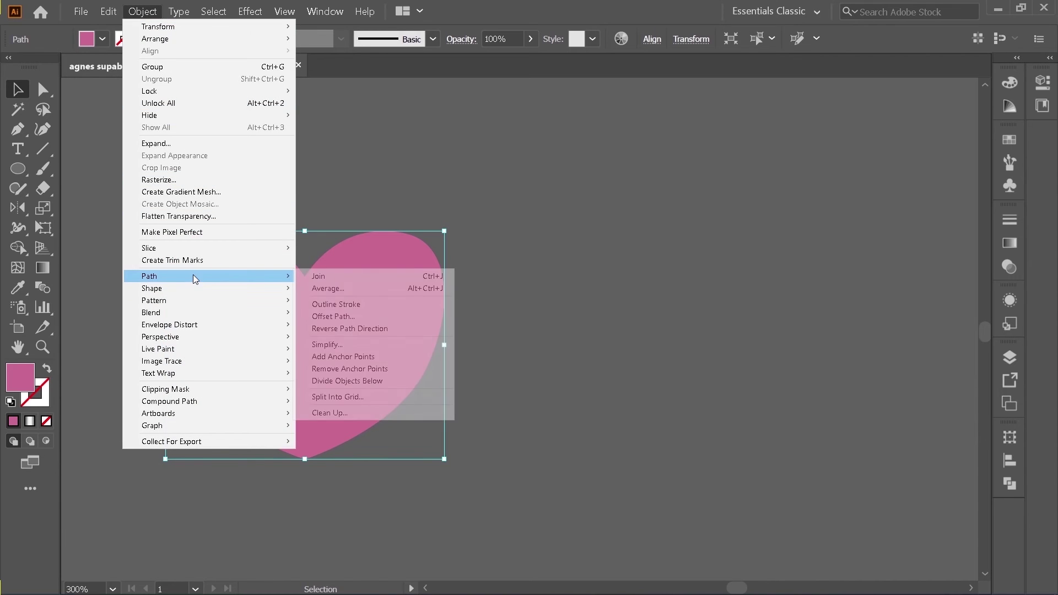
click(368, 317)
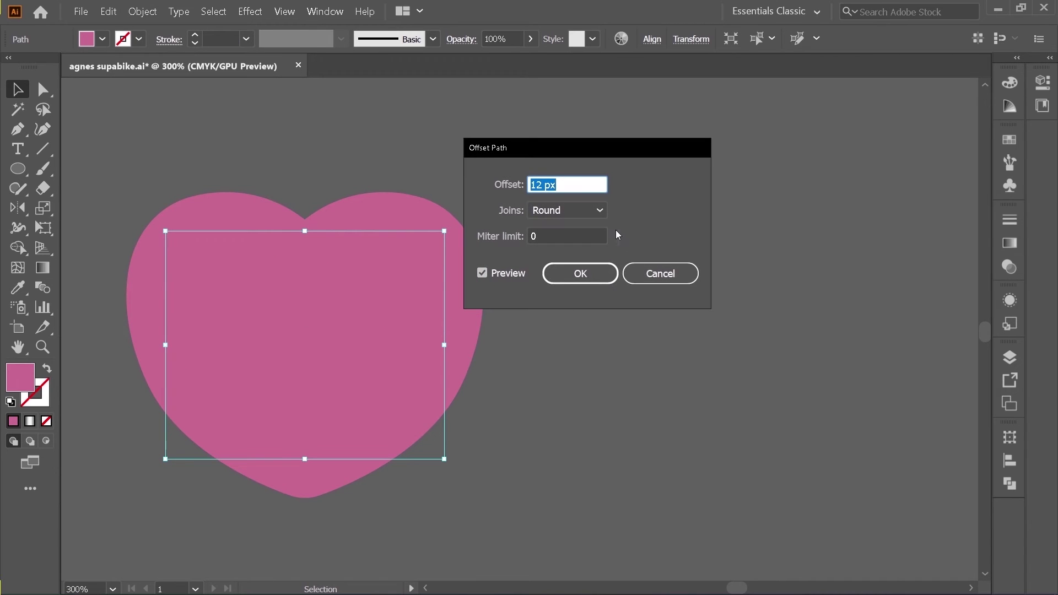
key(Down)
key(Down)
key(Down)
key(Down)
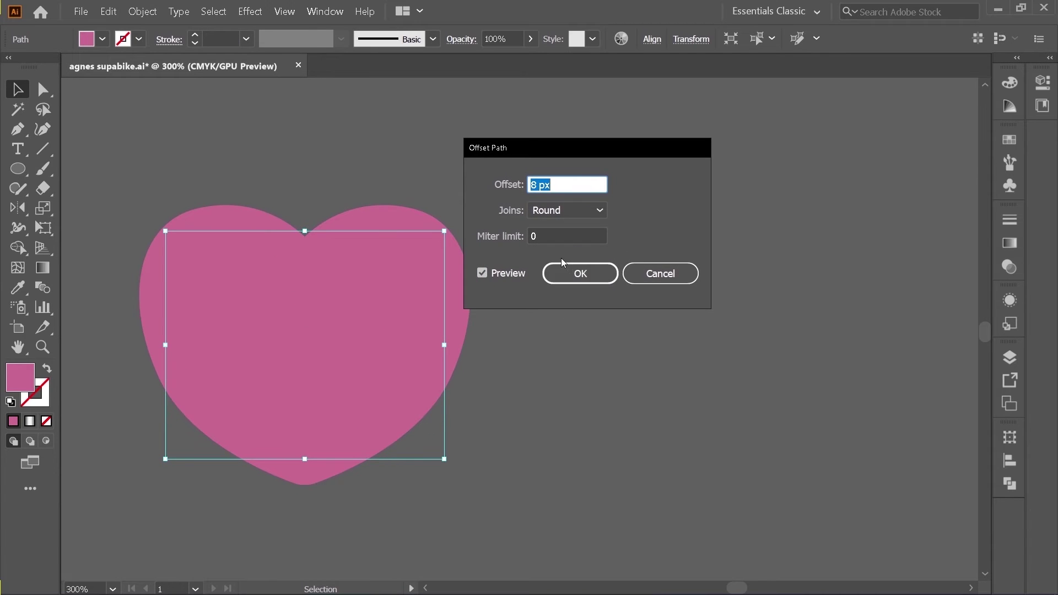
click(581, 274)
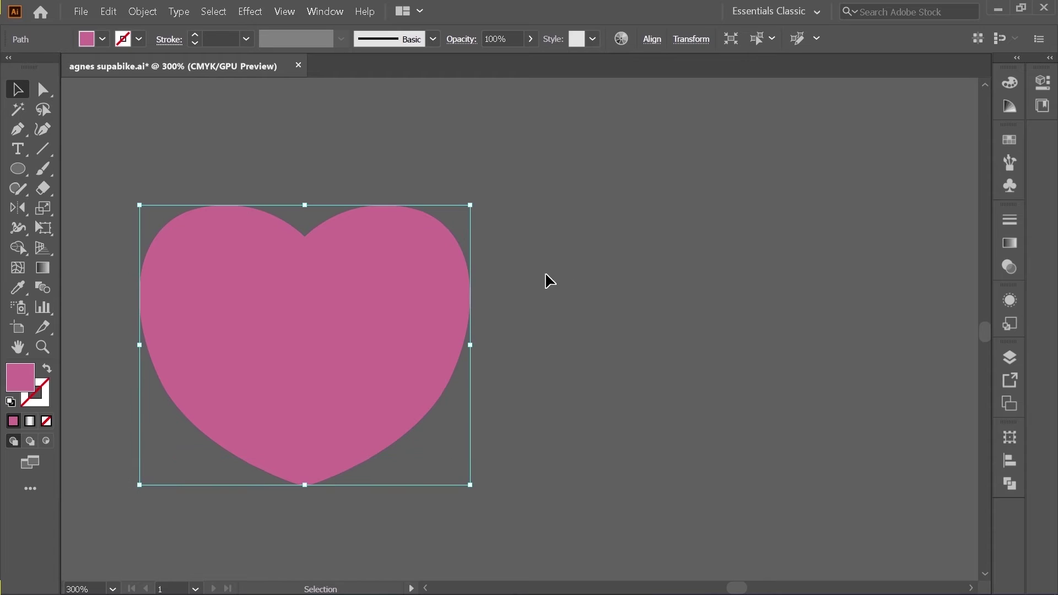
Fill the larger outer heart with dark pink 934E6E
double_click(23, 374)
click(607, 226)
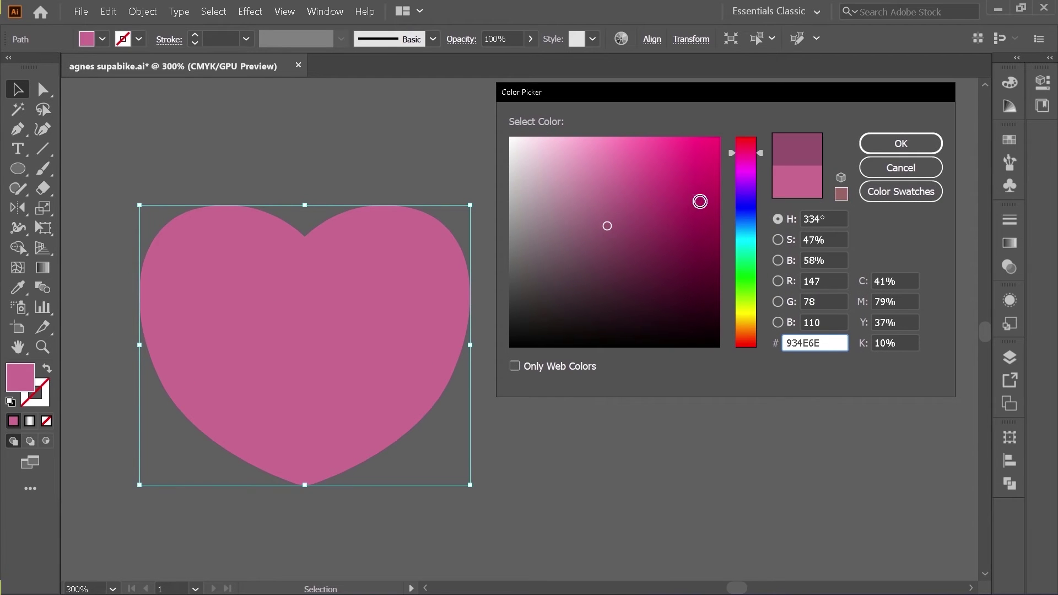
click(887, 146)
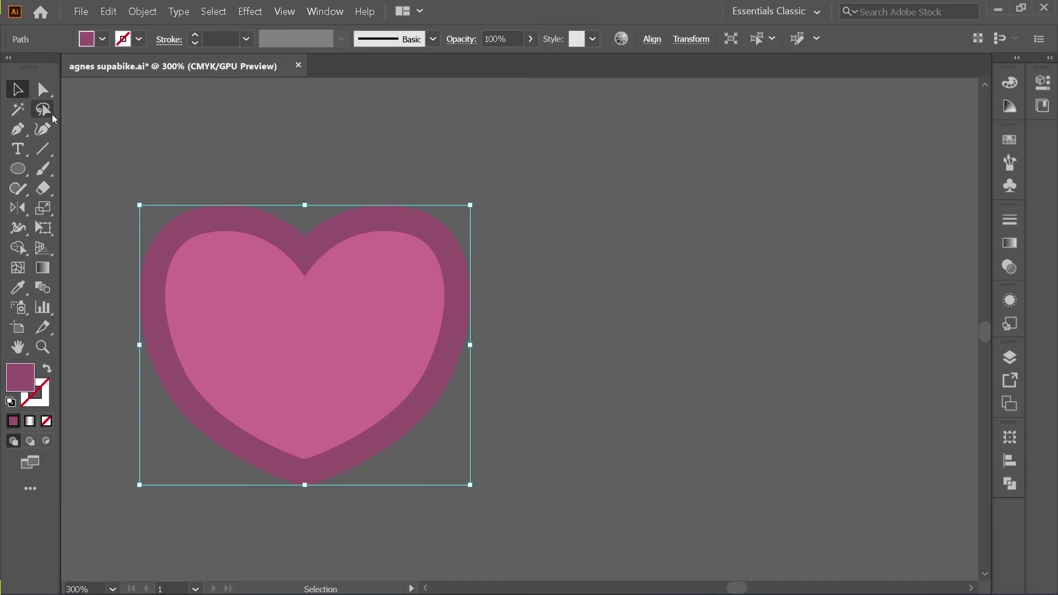
Select the inner and outer hearts together and group them
click(282, 199)
click(359, 259)
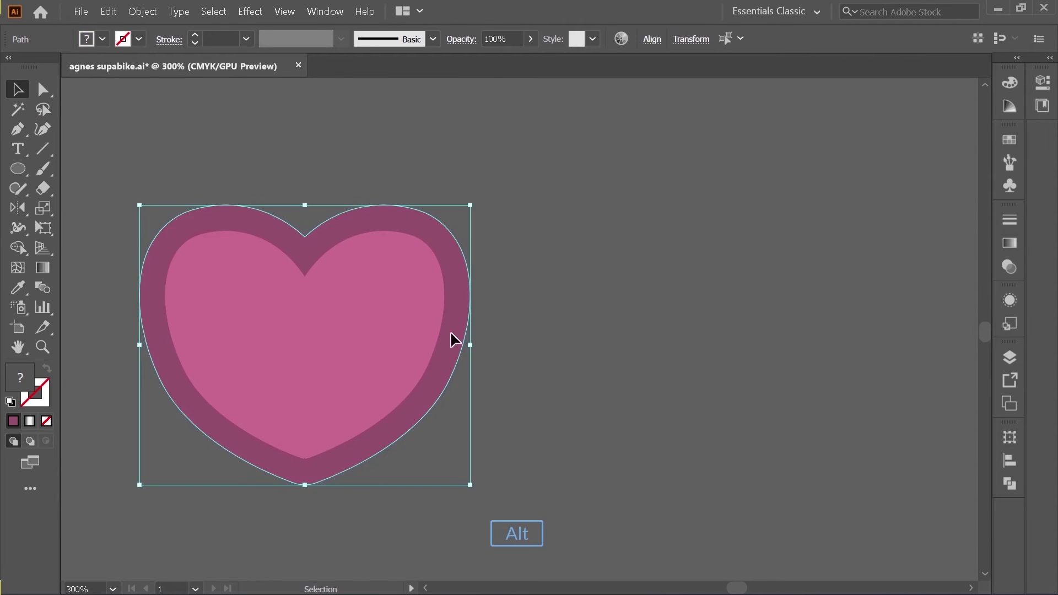
scroll(494, 324, down, 5)
key(ctrl+g)
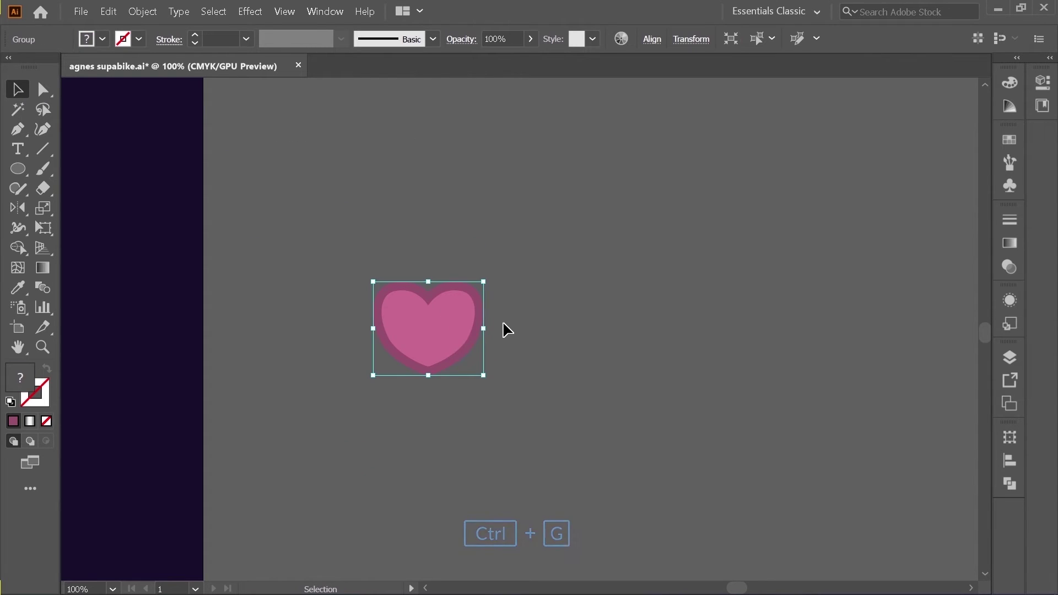
Centre the heart group vertically and horizontally on the front hub's pale inner circle, and deselect everything
scroll(523, 325, down, 3)
scroll(279, 306, up, 2)
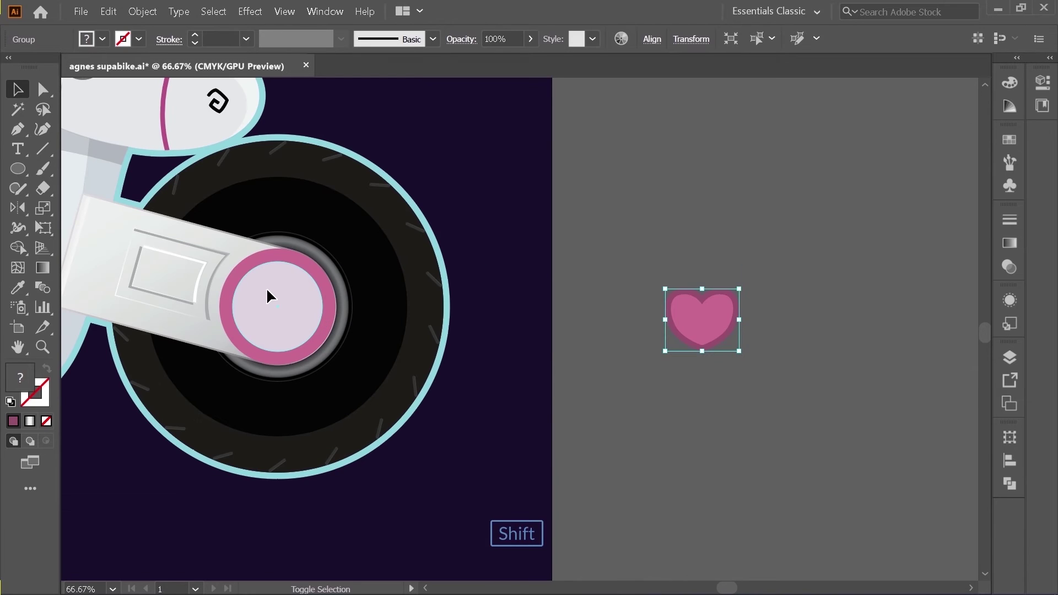
shift+click(267, 290)
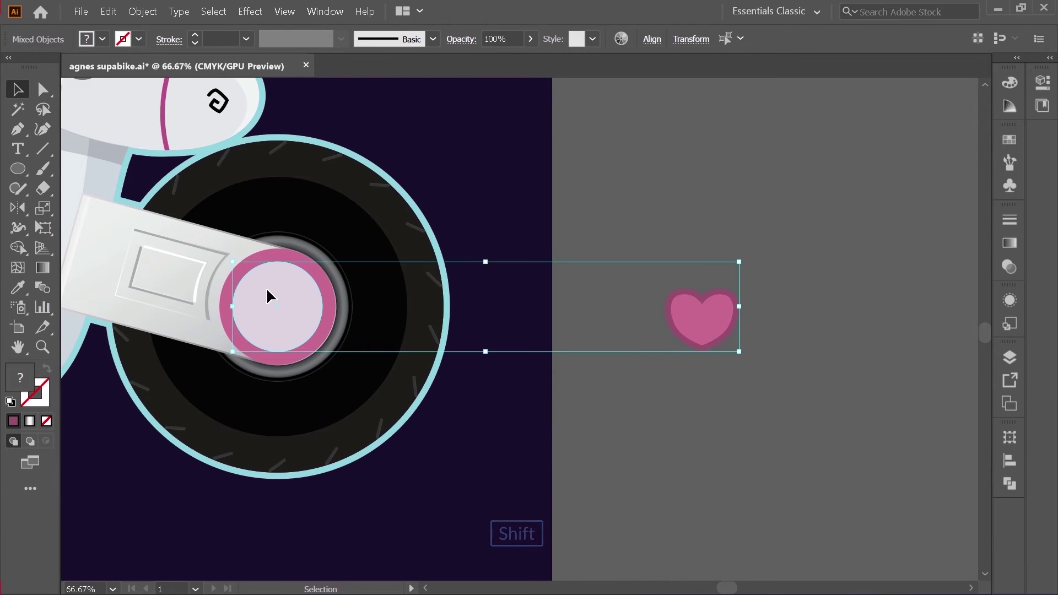
click(652, 39)
click(616, 86)
click(514, 86)
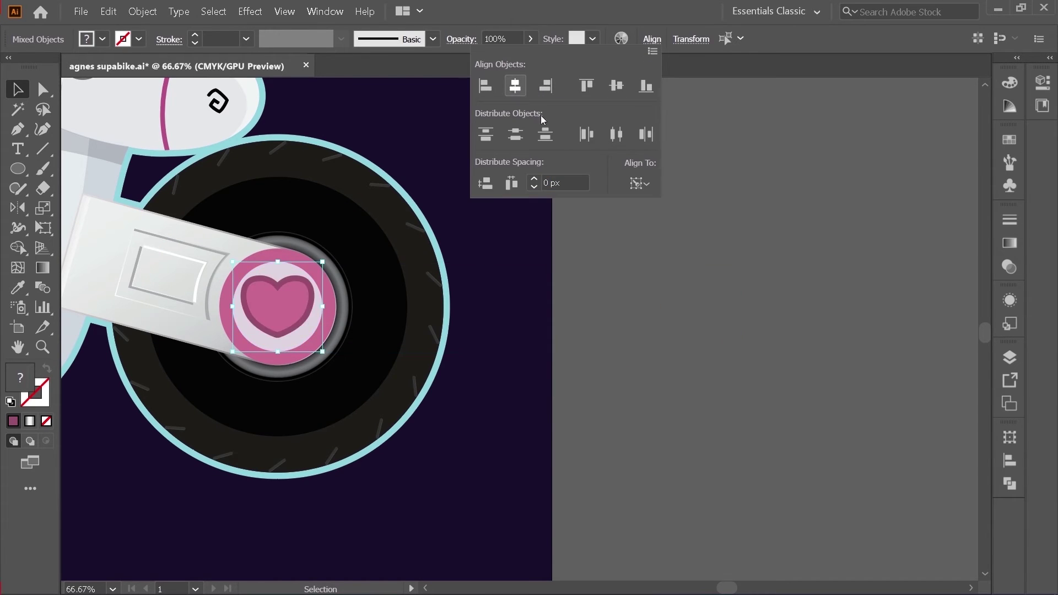
click(661, 323)
click(634, 354)
Delete the dark pink outer heart on the hub, keeping only the lighter inner heart
scroll(229, 326, up, 2)
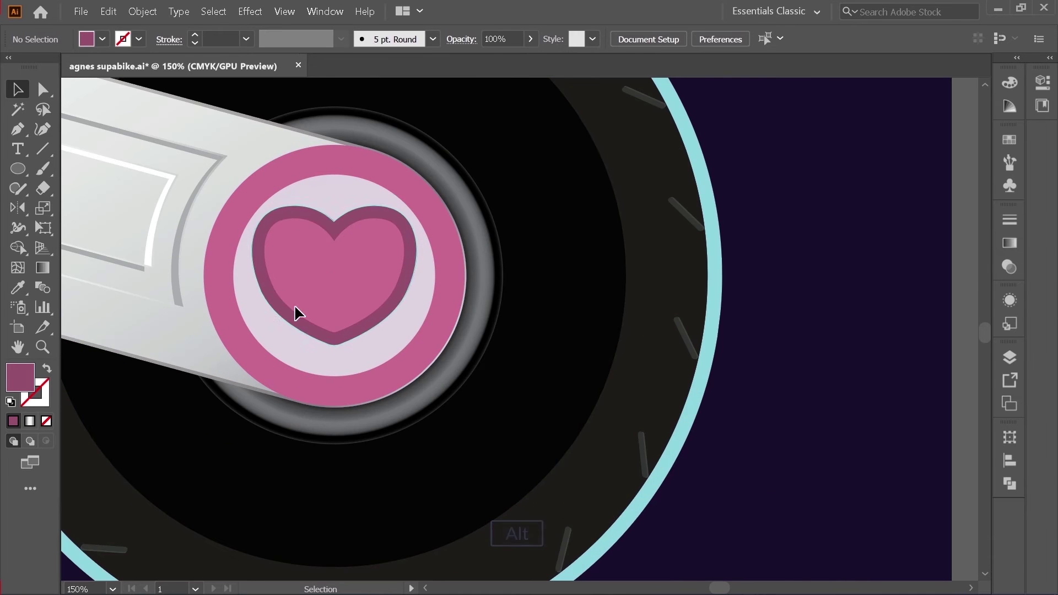
click(324, 232)
key(ctrl+shift+a)
click(353, 221)
key(Delete)
Move the remaining pink heart slightly downward within the hub's pale inner circle
click(338, 292)
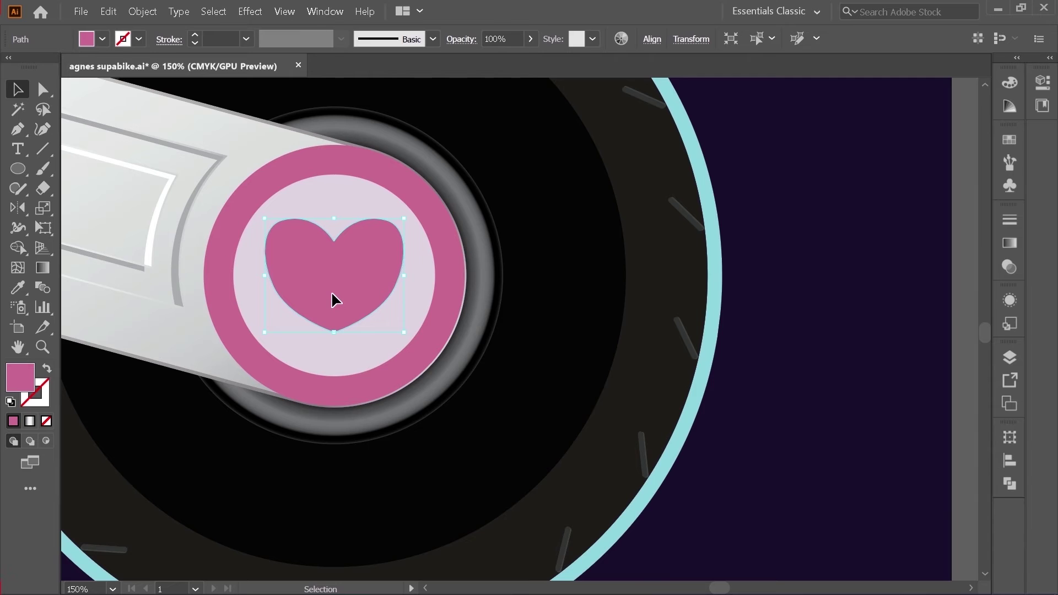
shift+click(306, 359)
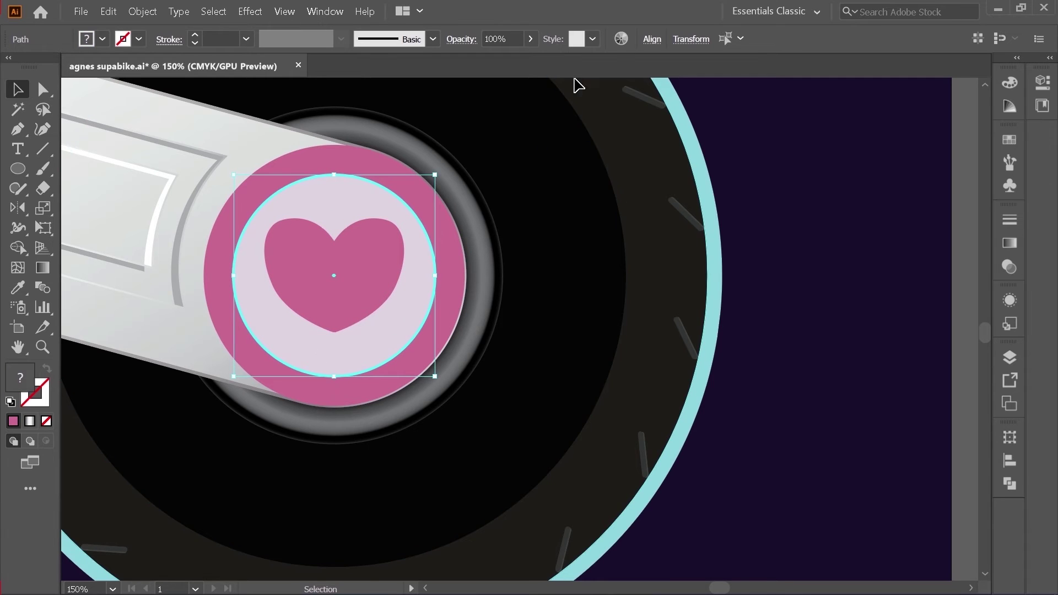
click(653, 40)
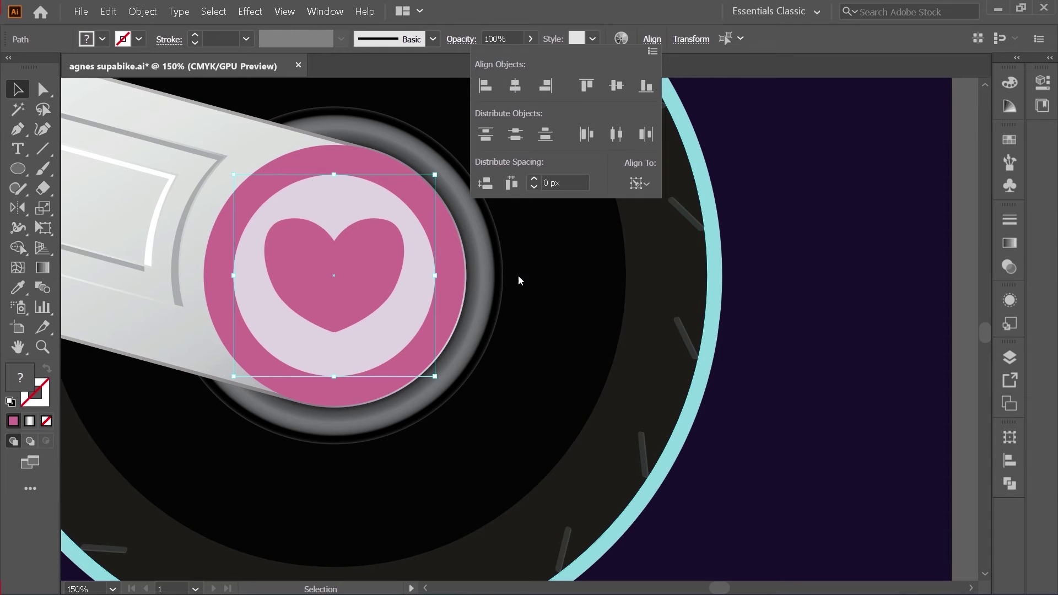
click(339, 300)
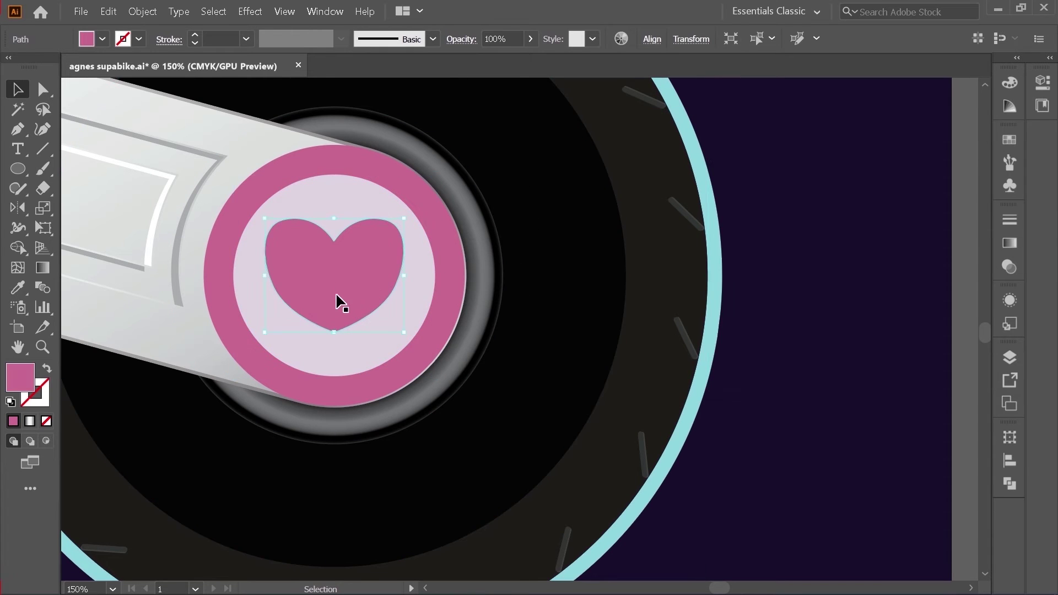
drag(333, 280, 332, 287)
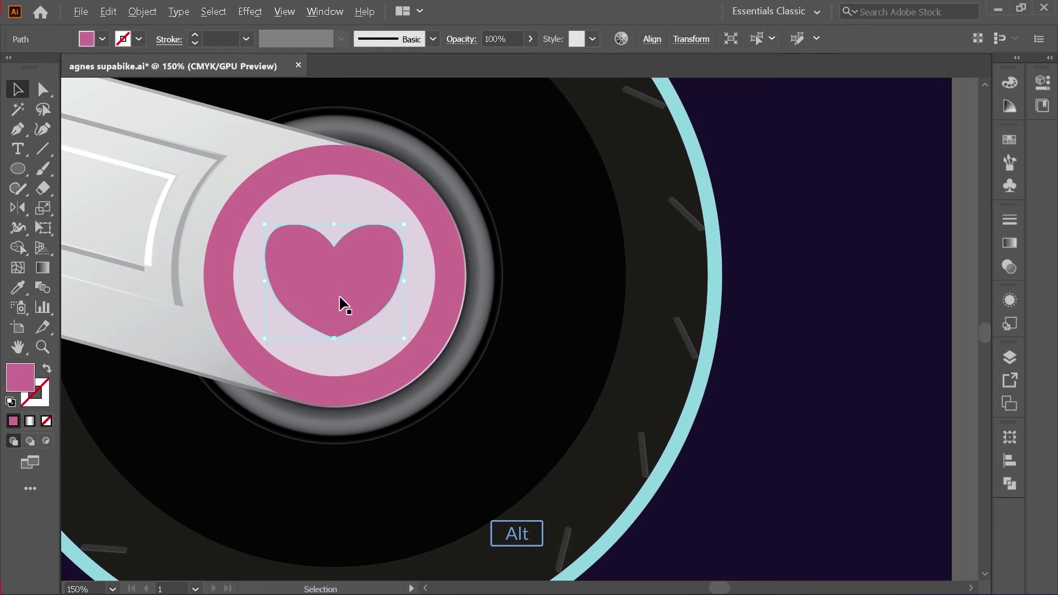
scroll(340, 298, down, 1)
scroll(342, 298, up, 1)
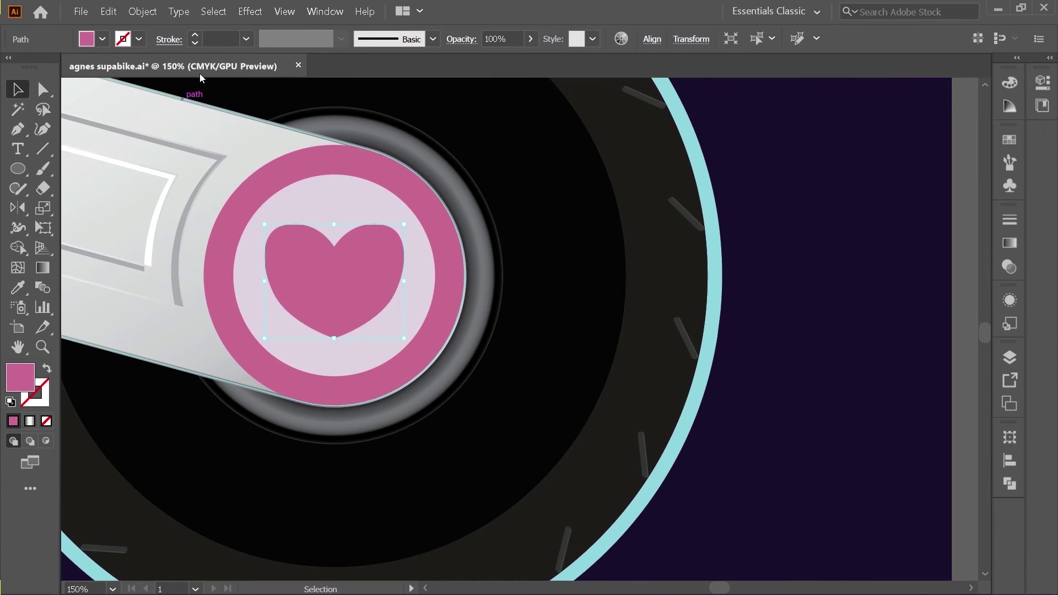
Offset the heart's path outward by 5 px with round joins to make a larger copy around it
click(142, 11)
mouse_move(194, 278)
click(356, 317)
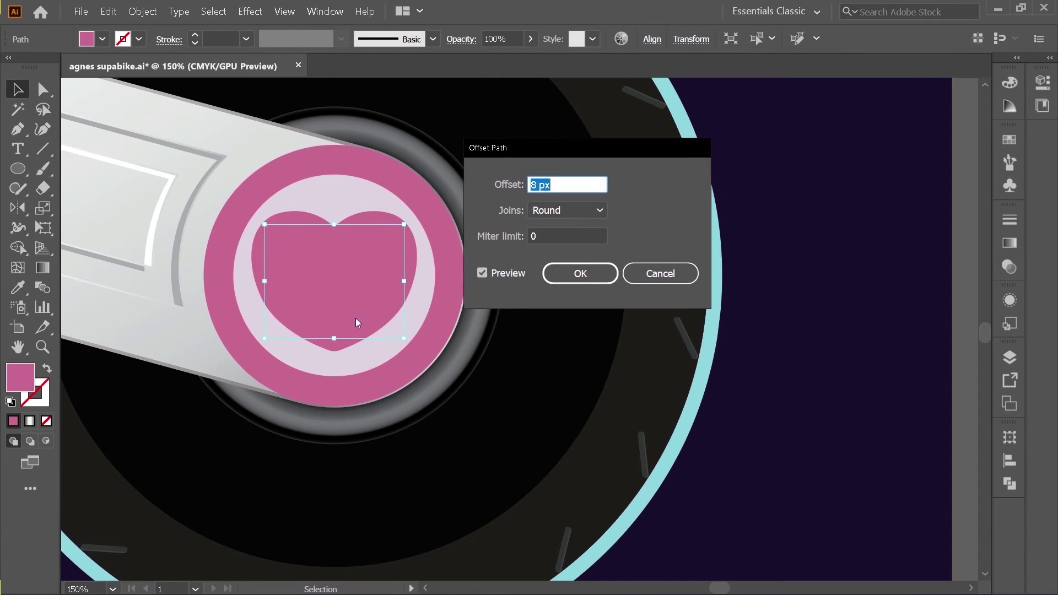
key(Down)
key(Down)
key(Down)
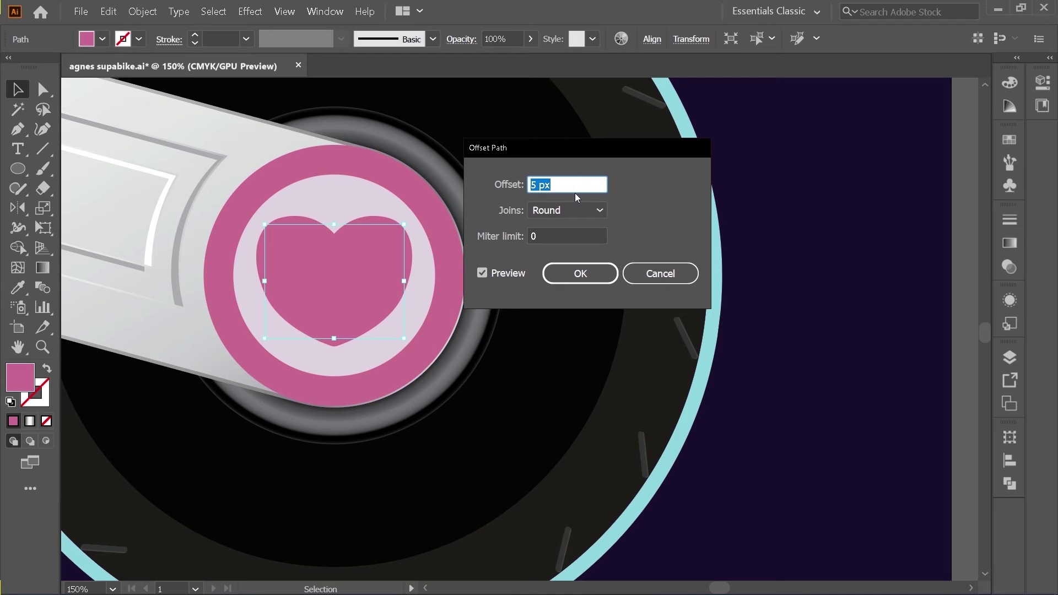
click(556, 278)
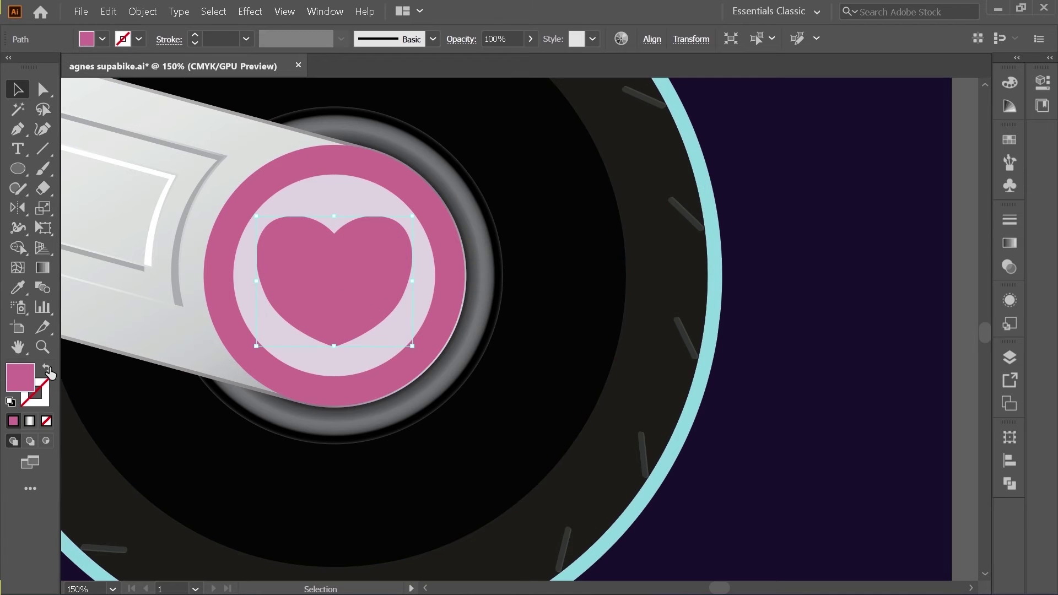
Fill the larger offset heart with dark pink 9E3263 and deselect everything
double_click(20, 376)
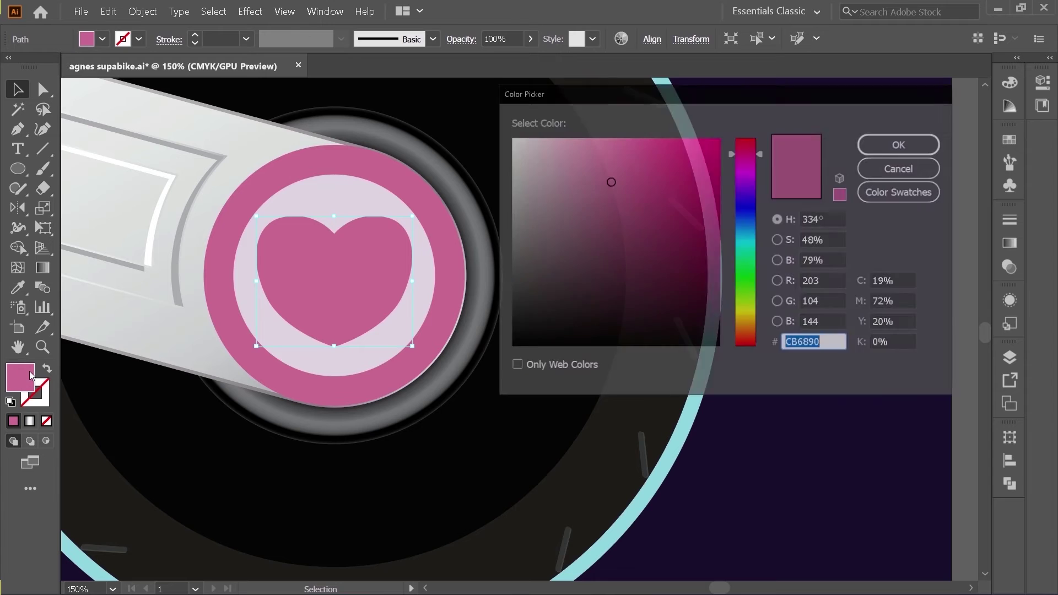
click(654, 215)
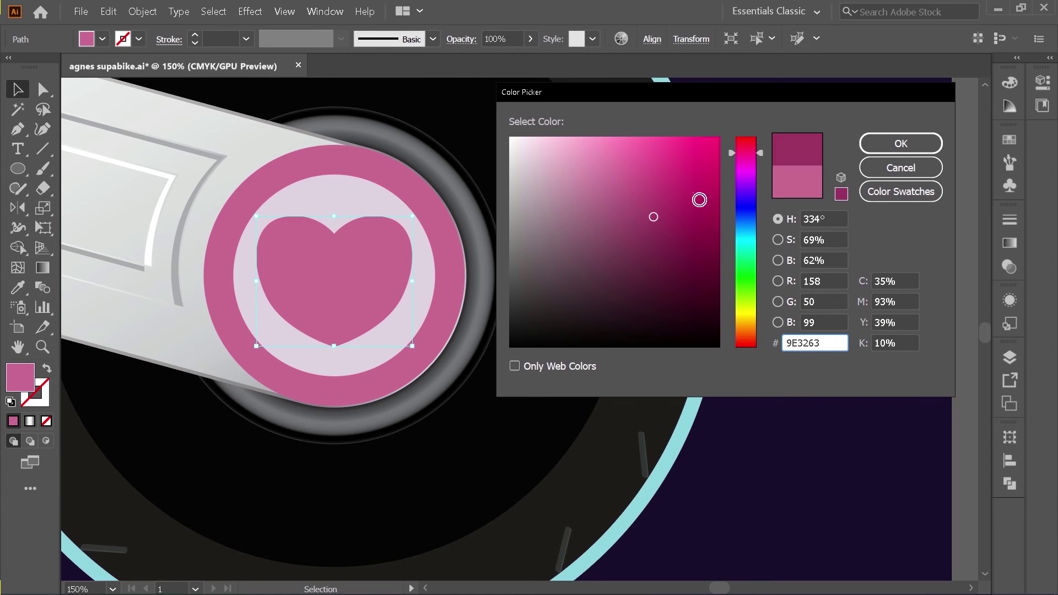
click(893, 143)
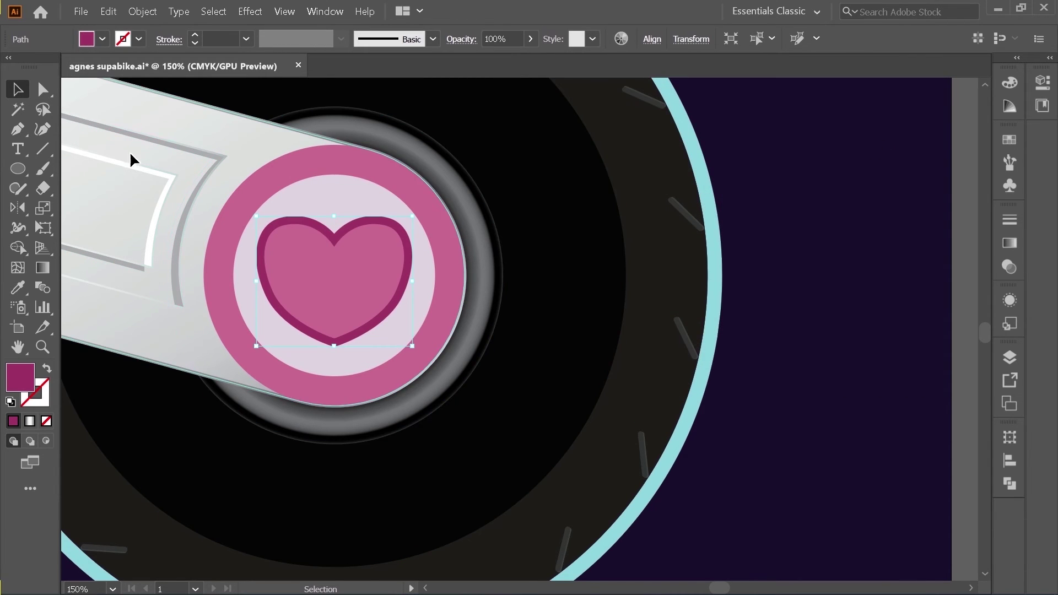
click(175, 146)
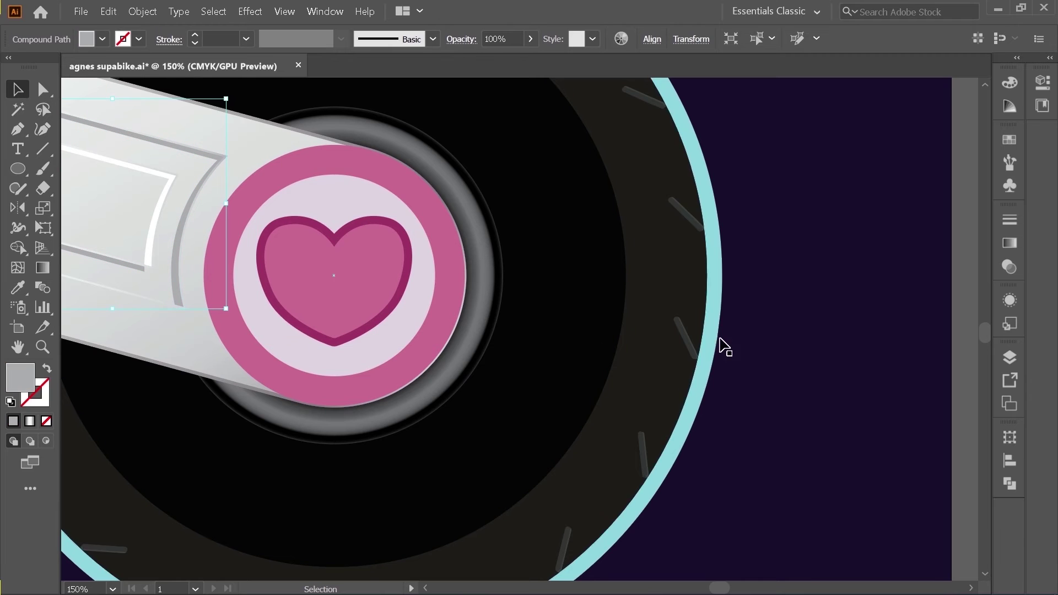
click(818, 335)
scroll(789, 329, down, 4)
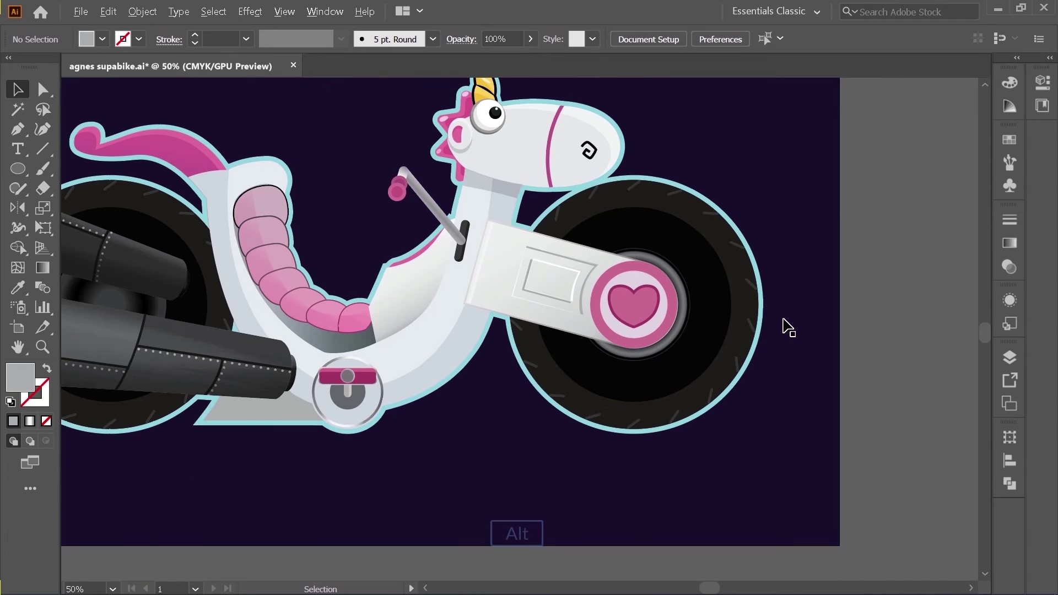
scroll(789, 328, down, 1)
scroll(761, 309, up, 3)
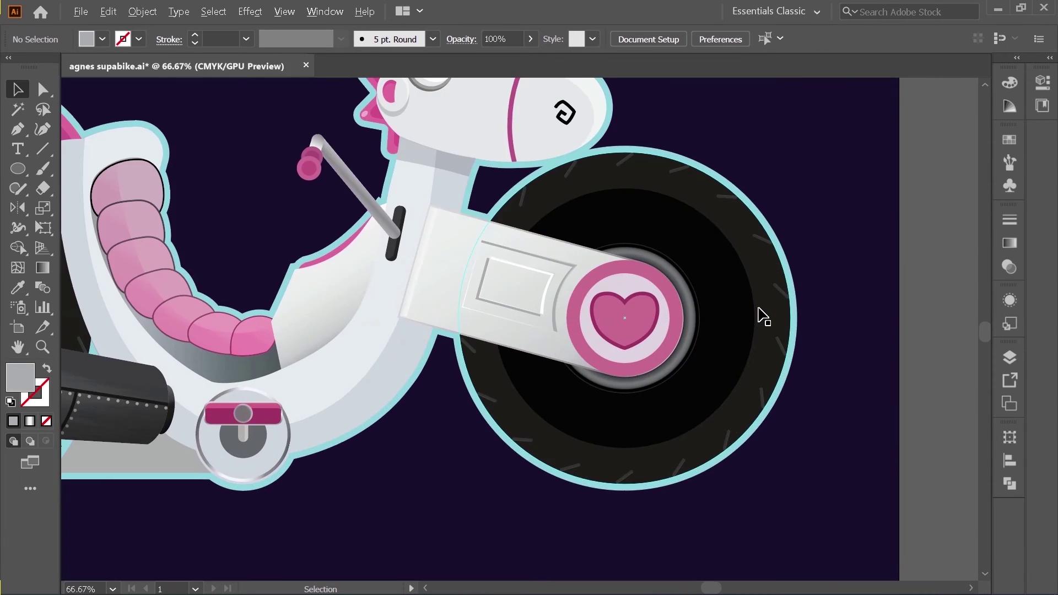
Select the inner heart on the front hub and sample the tail's pink gradient appearance onto it with the Eyedropper
click(638, 330)
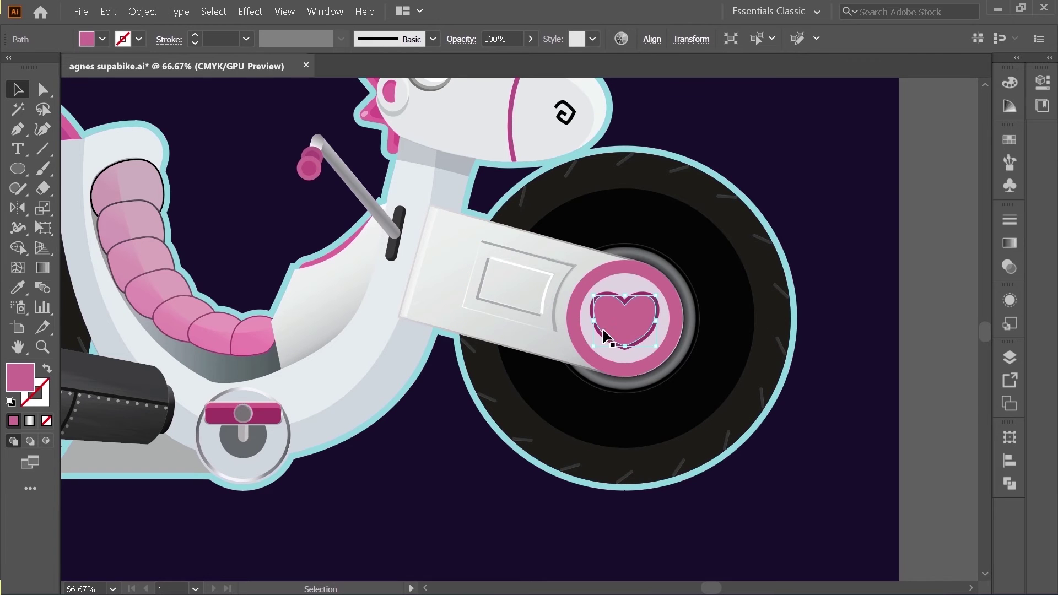
scroll(574, 331, down, 1)
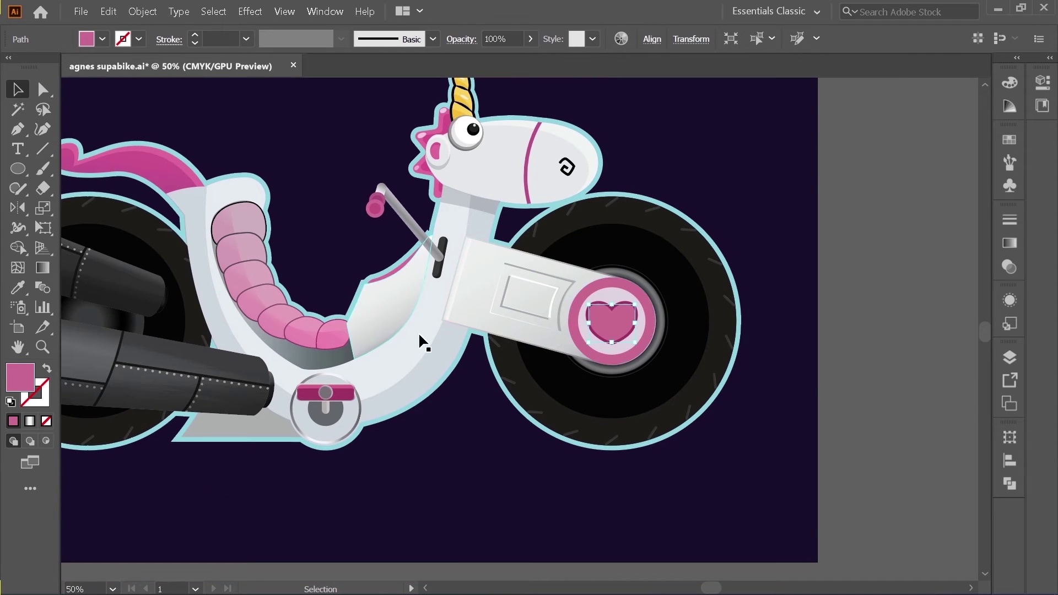
click(17, 288)
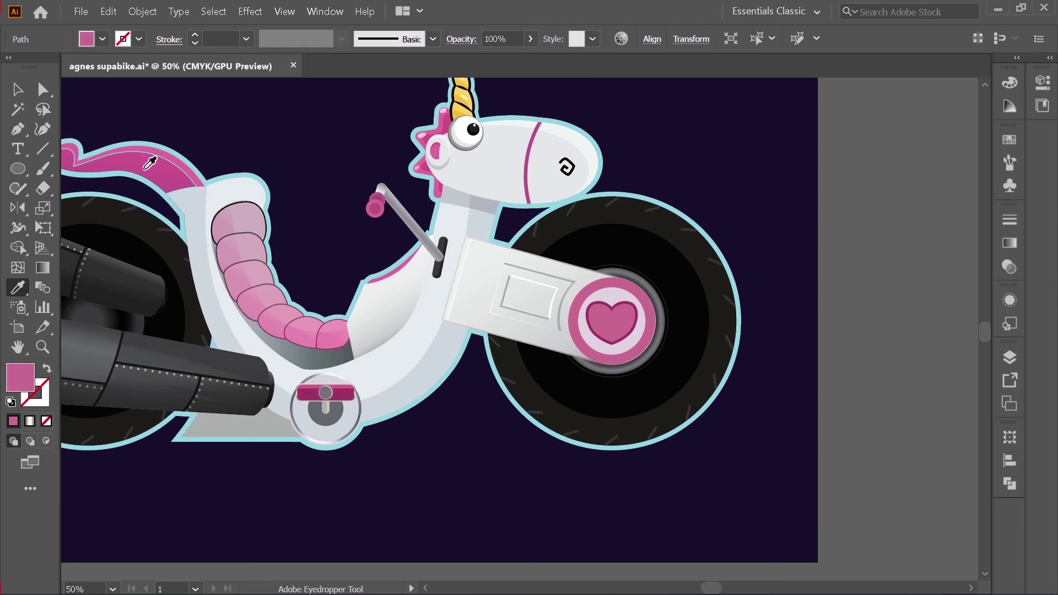
click(152, 162)
click(17, 89)
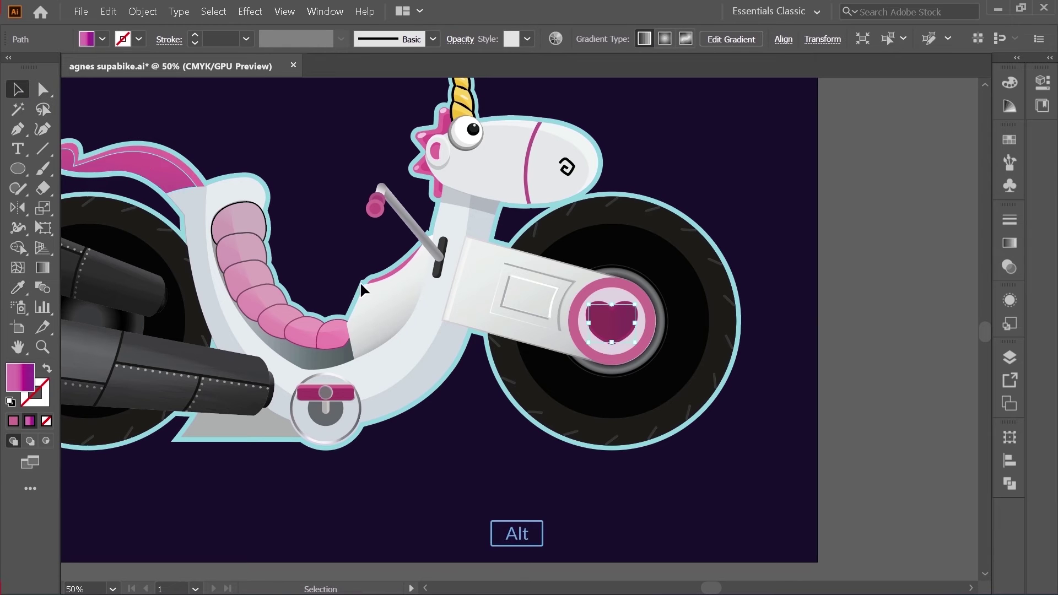
Replace the inner heart's gradient with a solid swatch colour, trying magenta and settling on red
scroll(679, 319, up, 3)
scroll(661, 332, down, 3)
scroll(650, 331, up, 3)
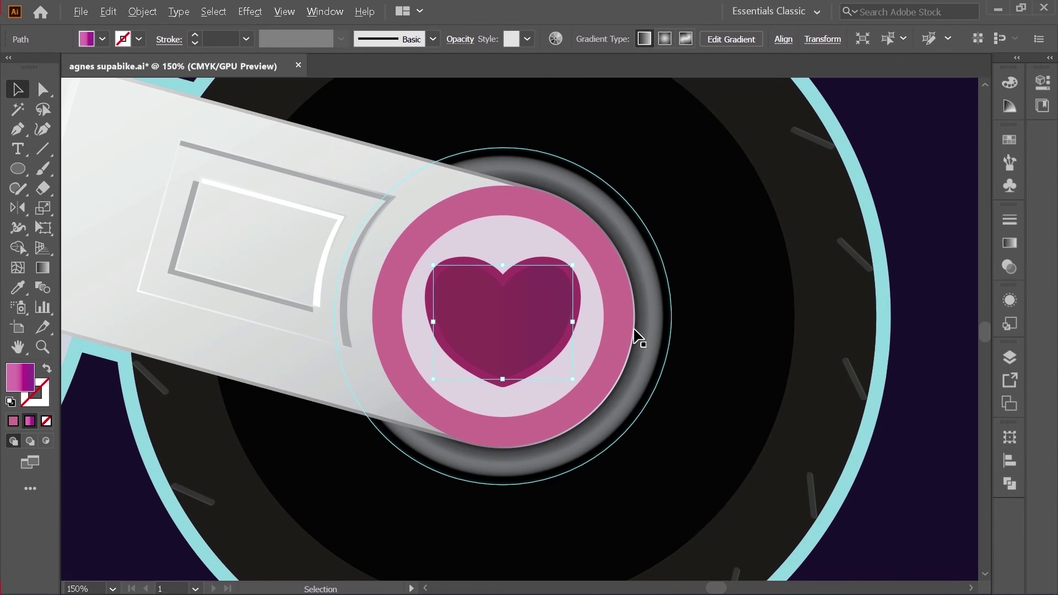
click(102, 39)
click(116, 68)
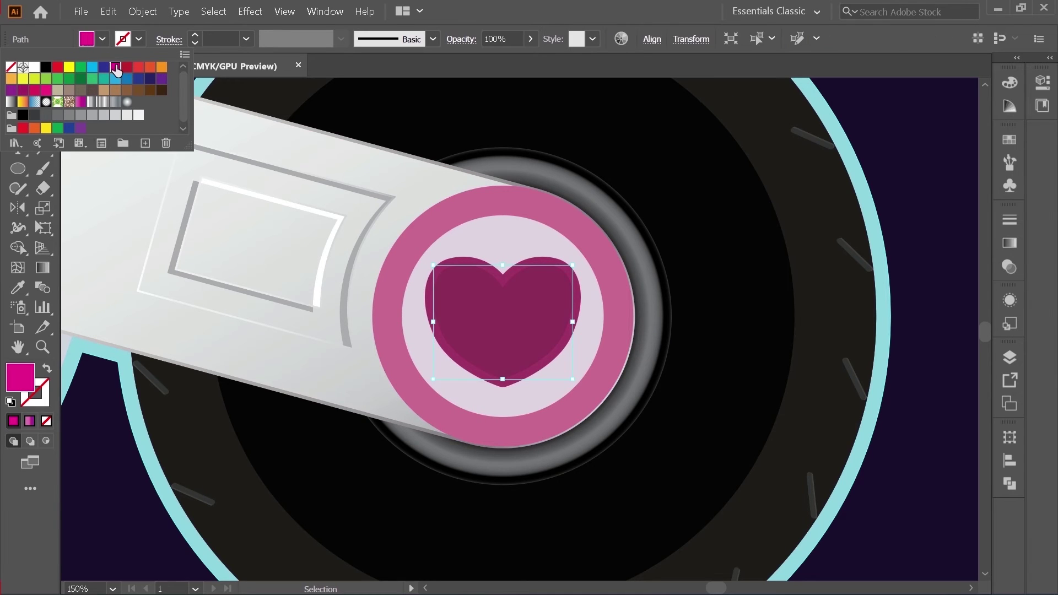
click(103, 39)
click(102, 38)
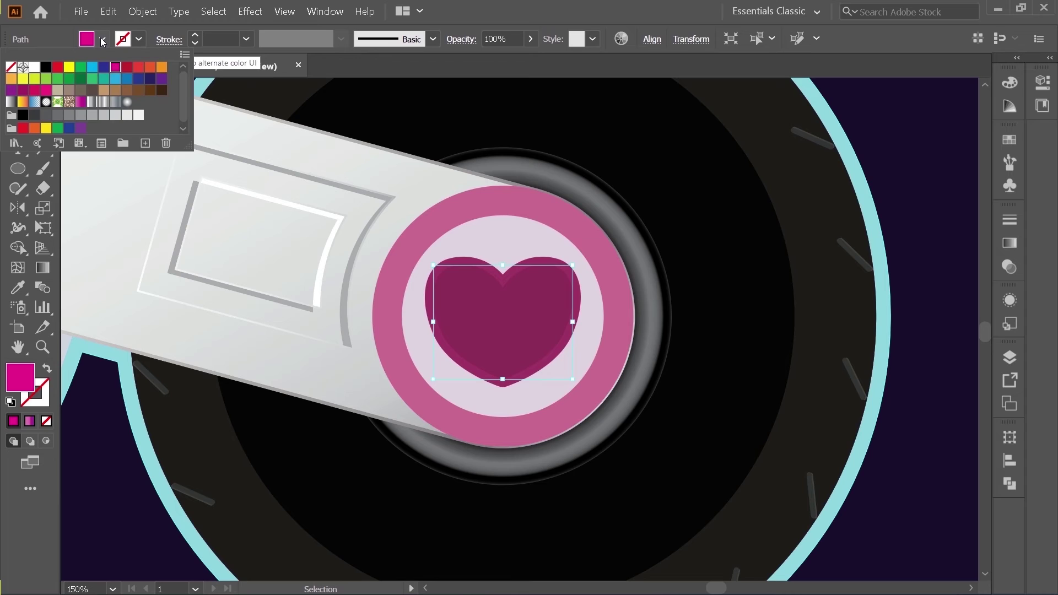
click(57, 69)
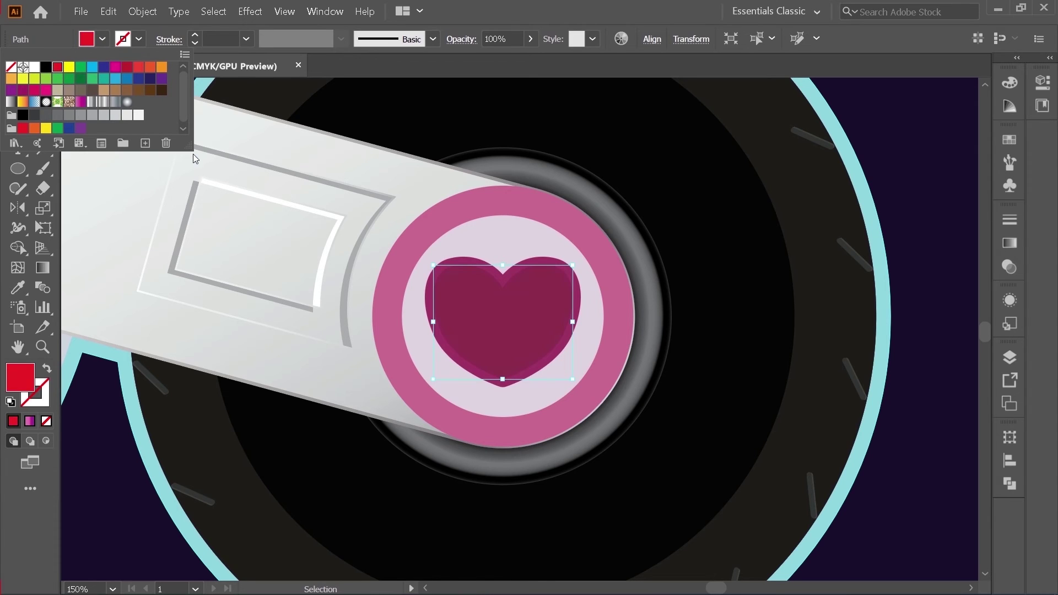
Change the blend mode of the inner heart's red fill to Screen and deselect the heart
click(1014, 303)
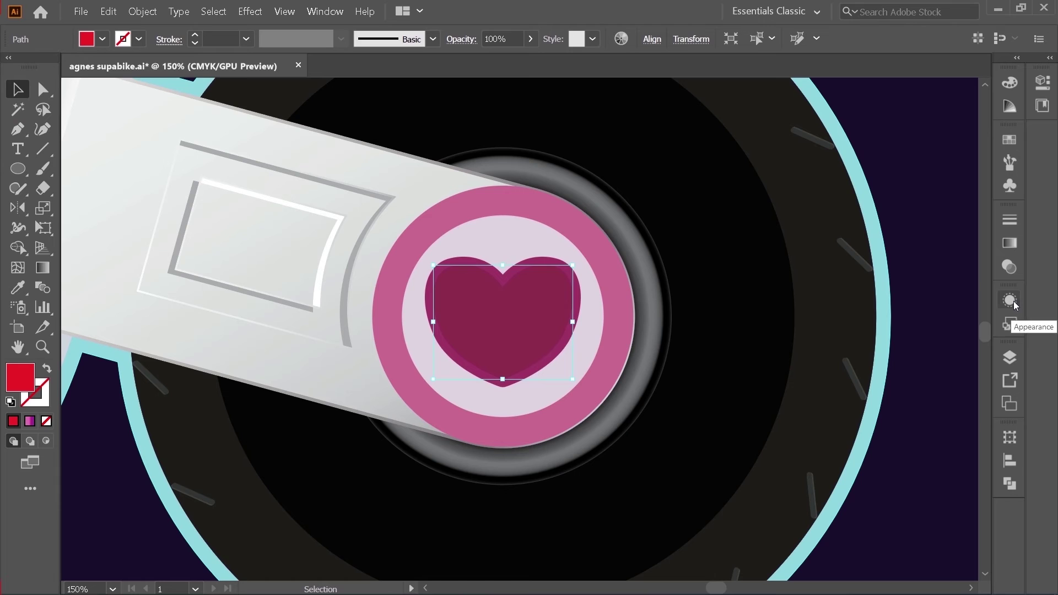
click(1010, 301)
scroll(884, 372, down, 1)
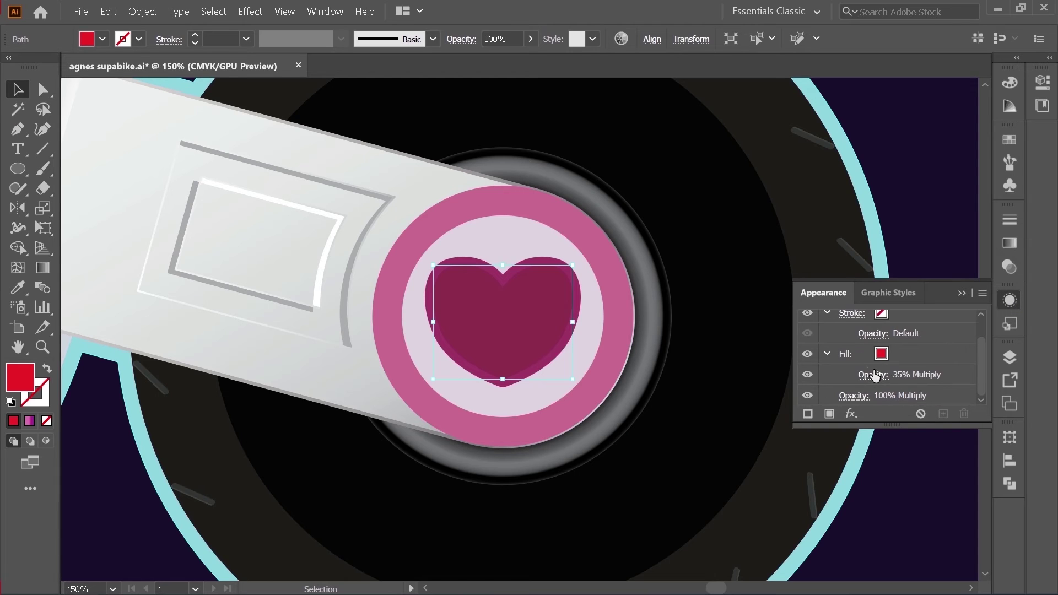
click(873, 375)
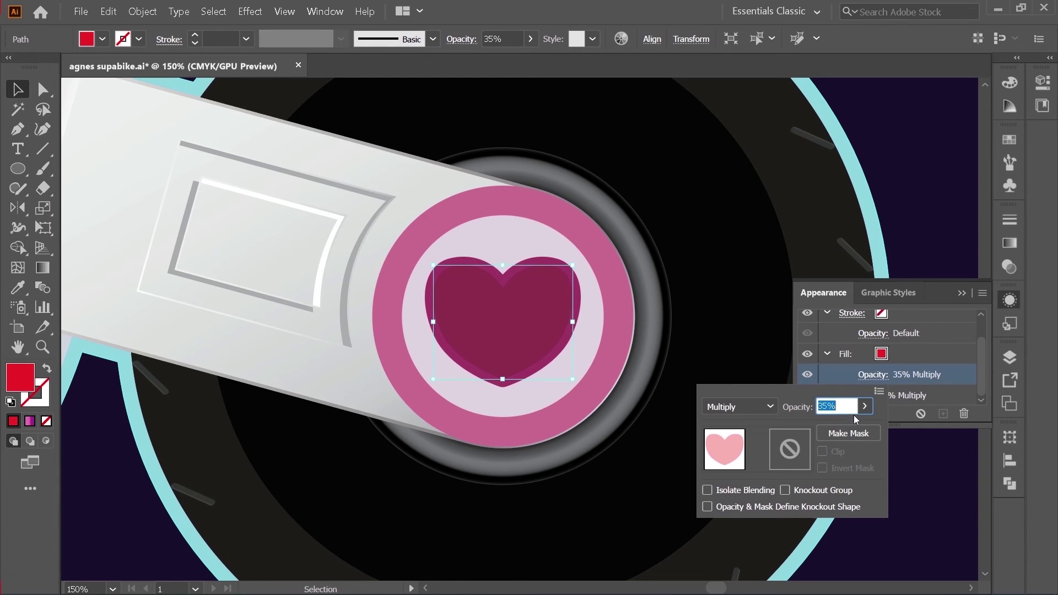
click(756, 407)
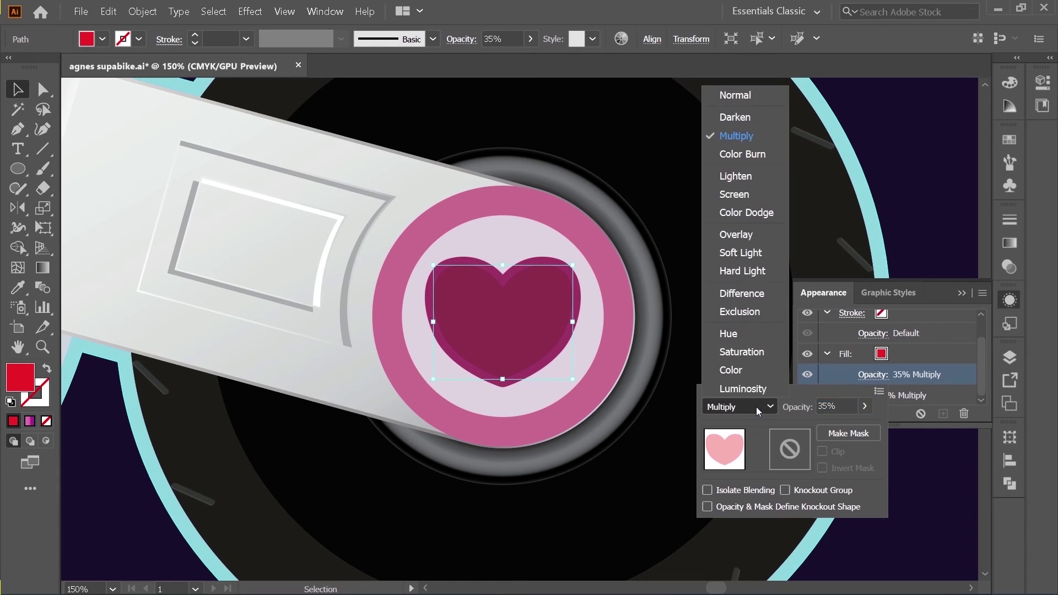
click(738, 195)
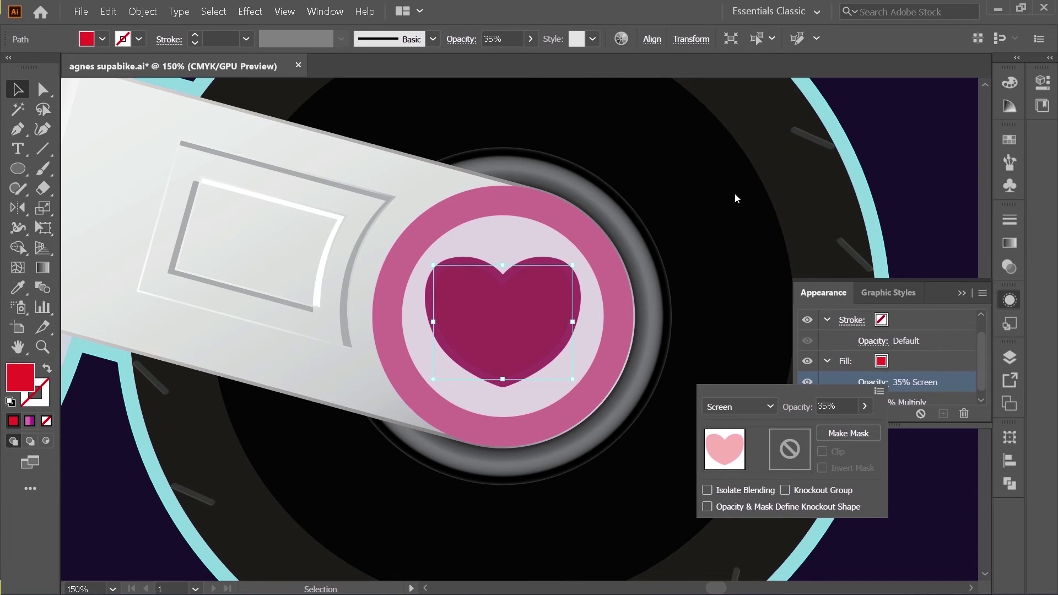
click(965, 298)
click(940, 314)
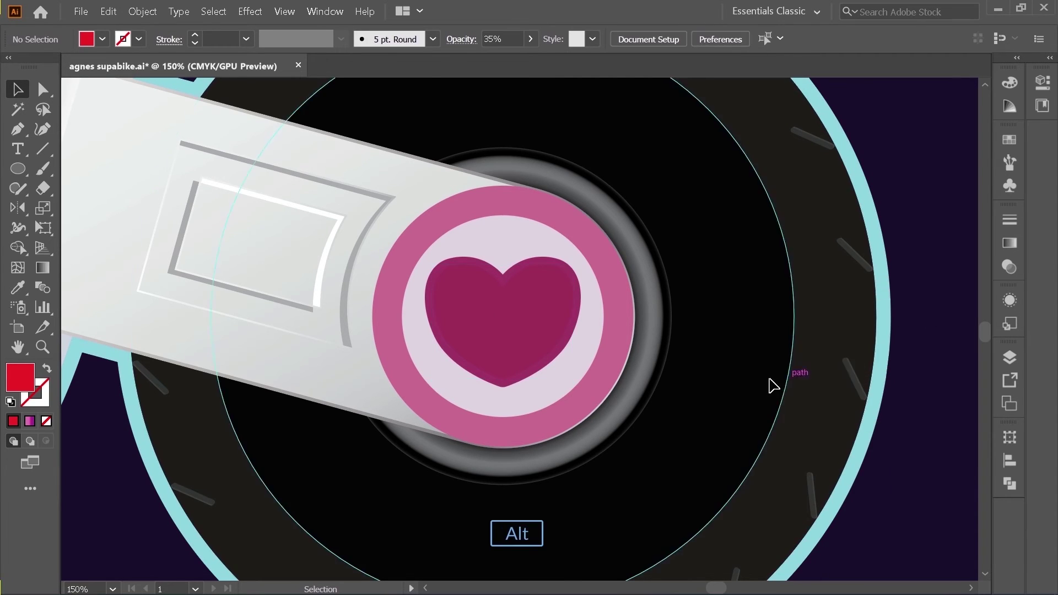
Examine the recoloured heart emblem on the front hub up close and against the whole bike
scroll(767, 382, down, 3)
scroll(730, 376, down, 2)
scroll(730, 376, up, 2)
scroll(730, 376, down, 2)
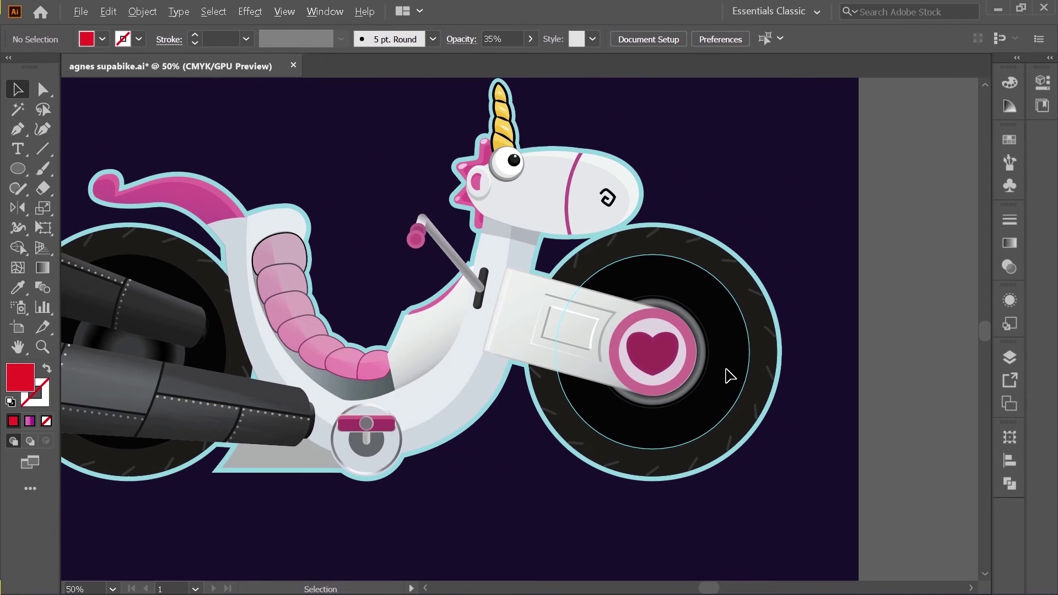
scroll(730, 376, up, 5)
scroll(730, 376, down, 2)
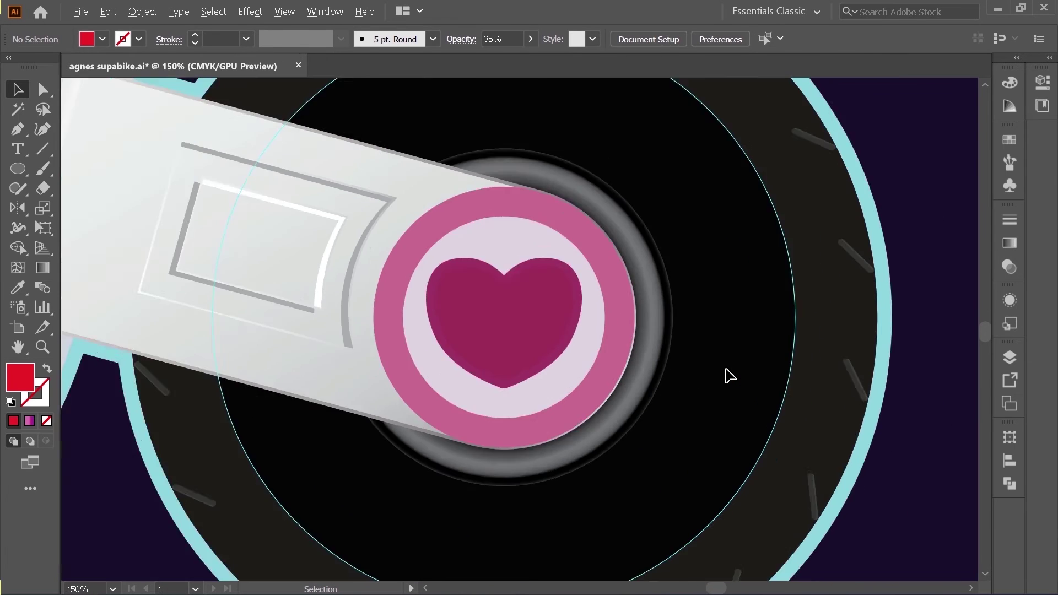
scroll(730, 376, down, 3)
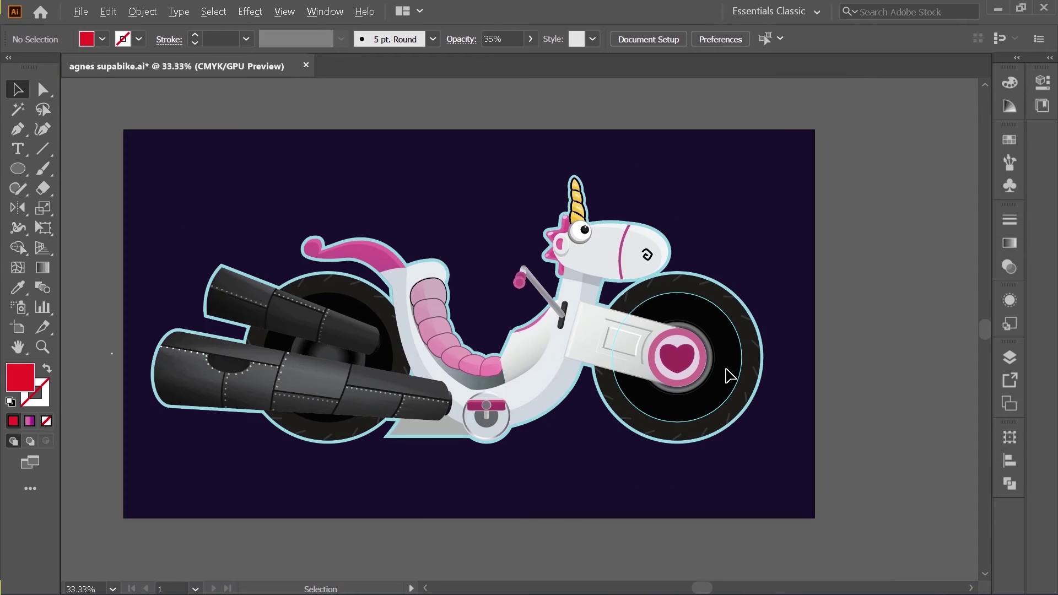
Select the recoloured inner heart together with its outer heart and group them
scroll(722, 375, up, 2)
click(646, 341)
scroll(646, 342, up, 3)
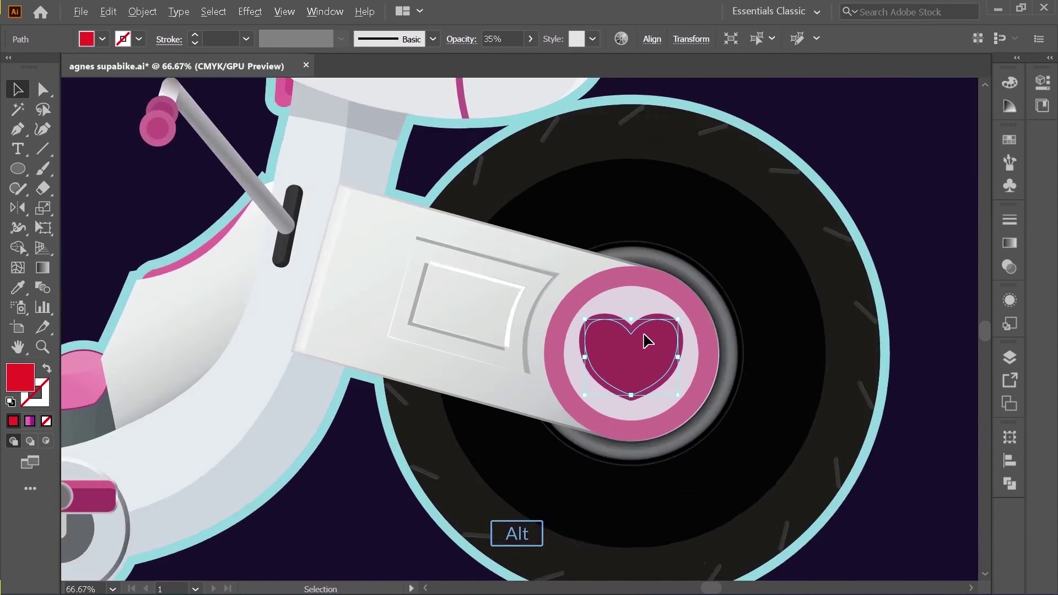
shift+click(577, 306)
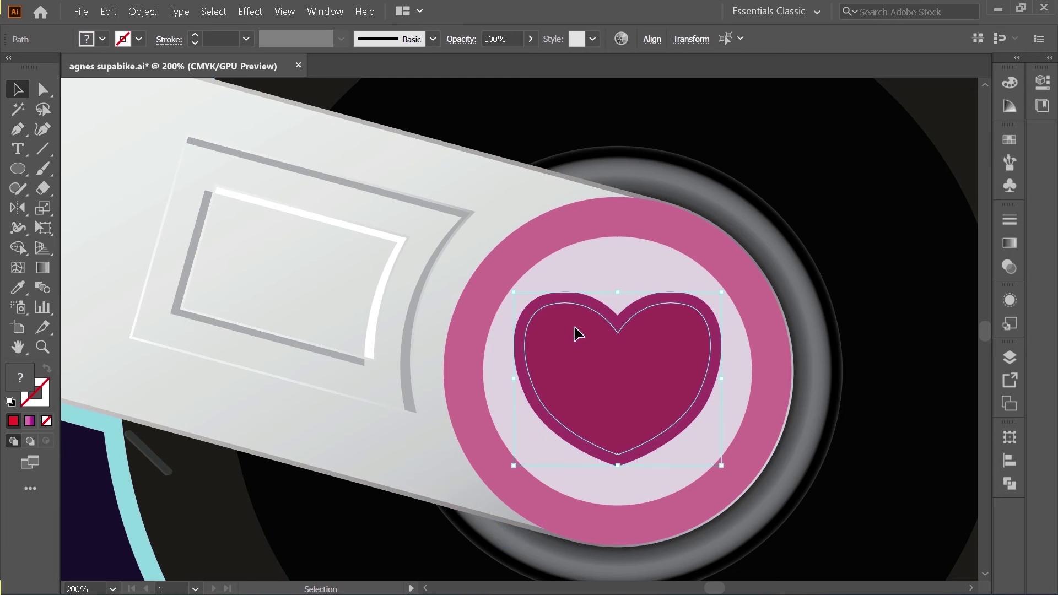
key(ctrl+g)
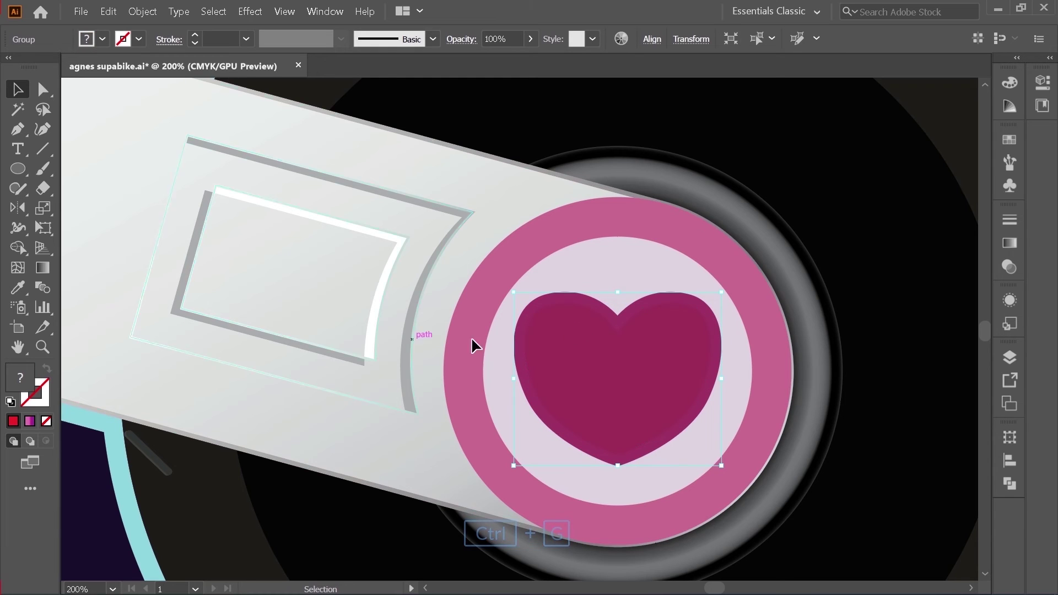
Scale the heart group down uniformly inside the hub's pale circle and deselect everything
double_click(37, 213)
scroll(891, 248, down, 12)
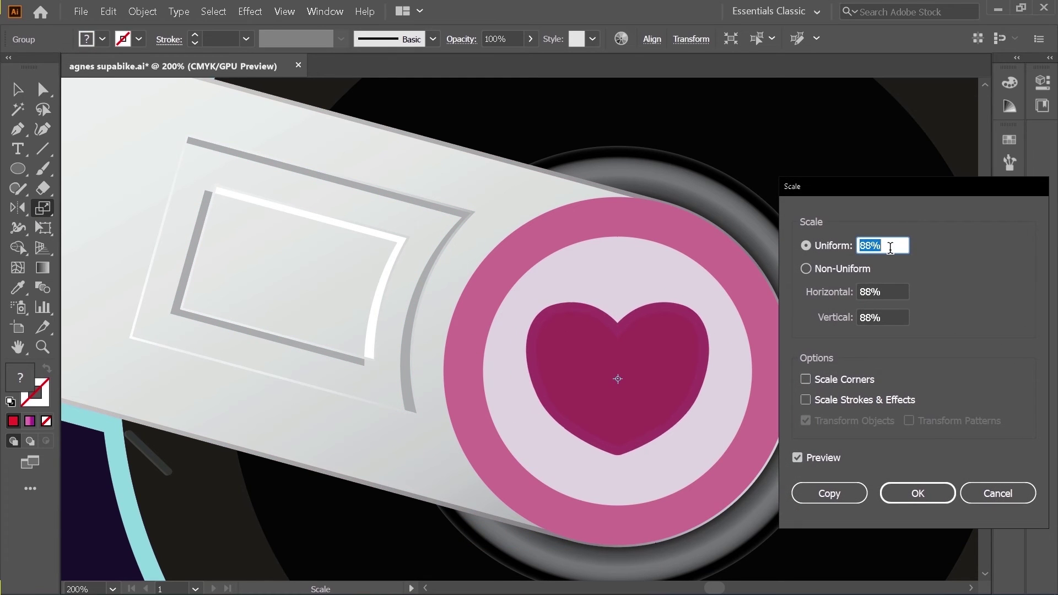
click(911, 493)
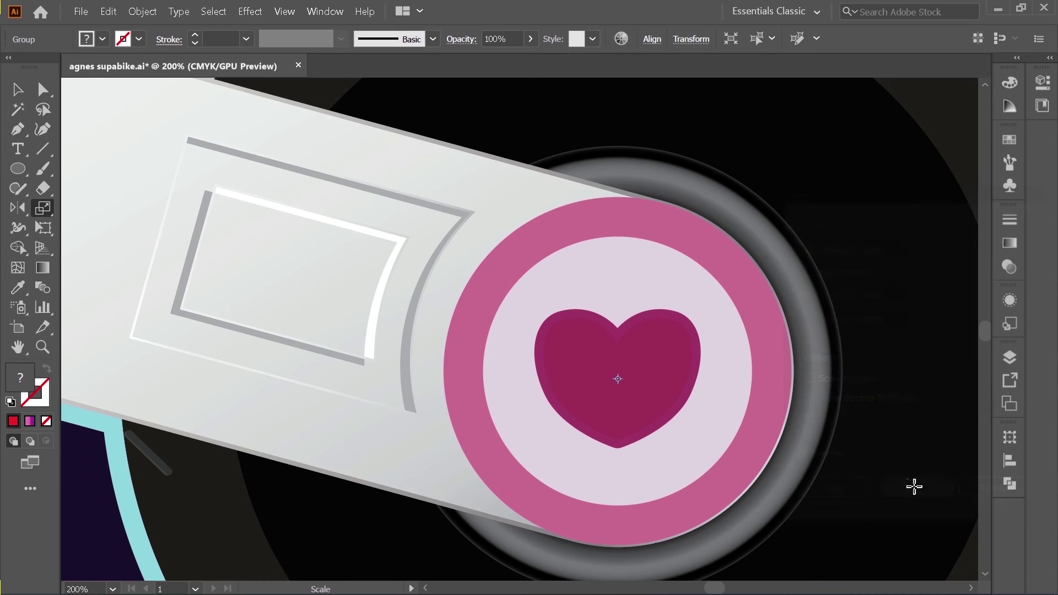
click(17, 90)
click(67, 118)
scroll(323, 244, down, 5)
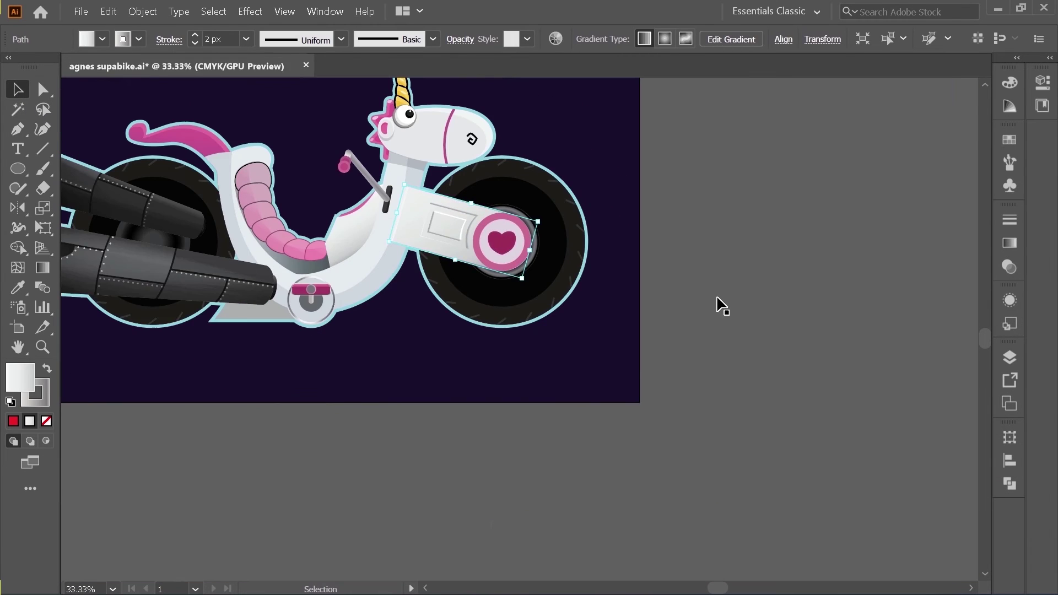
click(733, 304)
scroll(760, 290, down, 2)
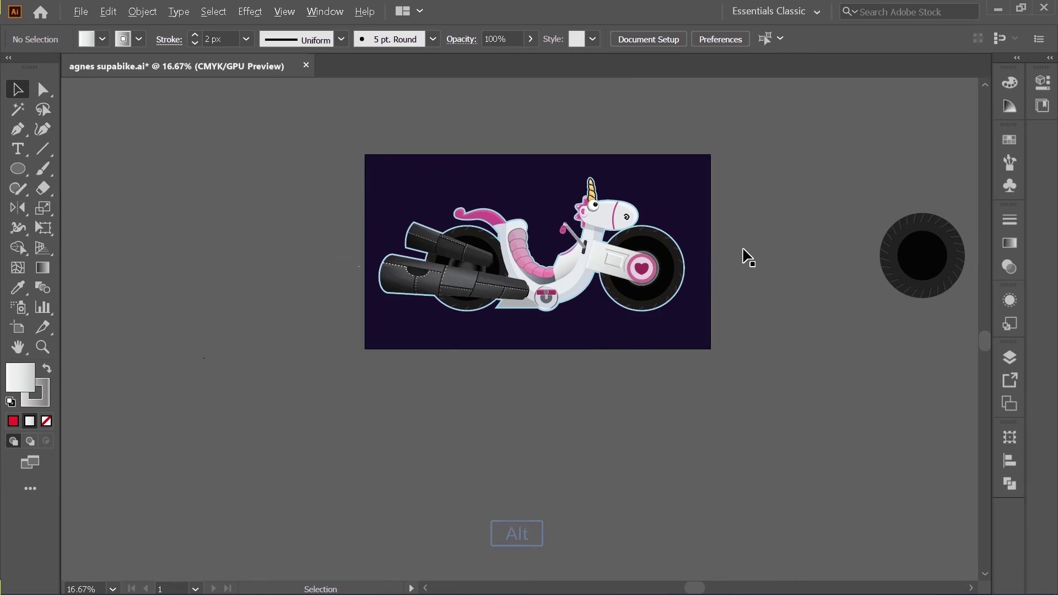
scroll(742, 246, up, 2)
scroll(737, 237, down, 1)
scroll(681, 181, up, 2)
scroll(767, 196, down, 1)
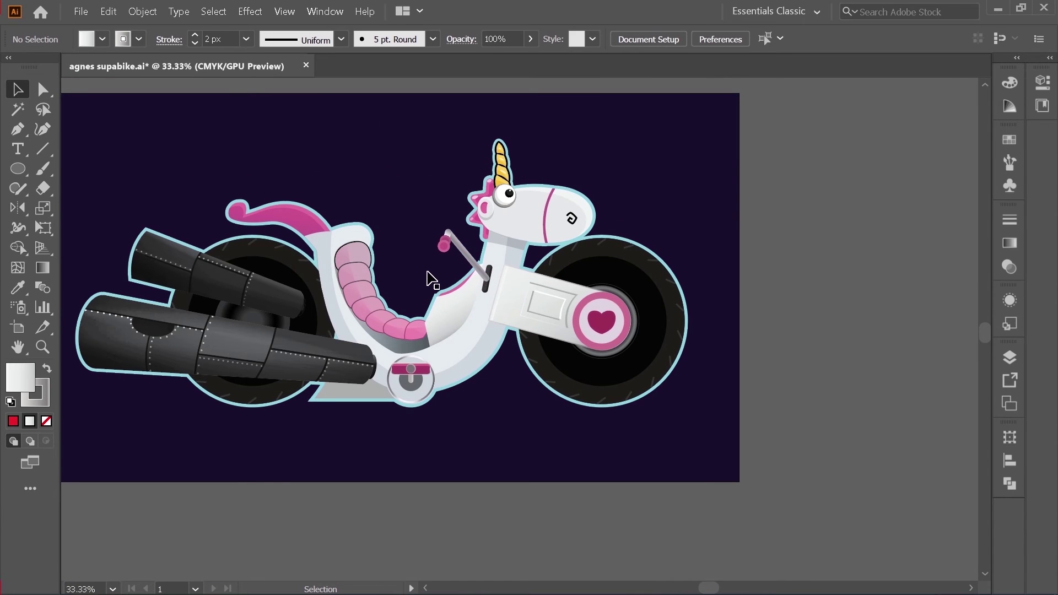
key(z)
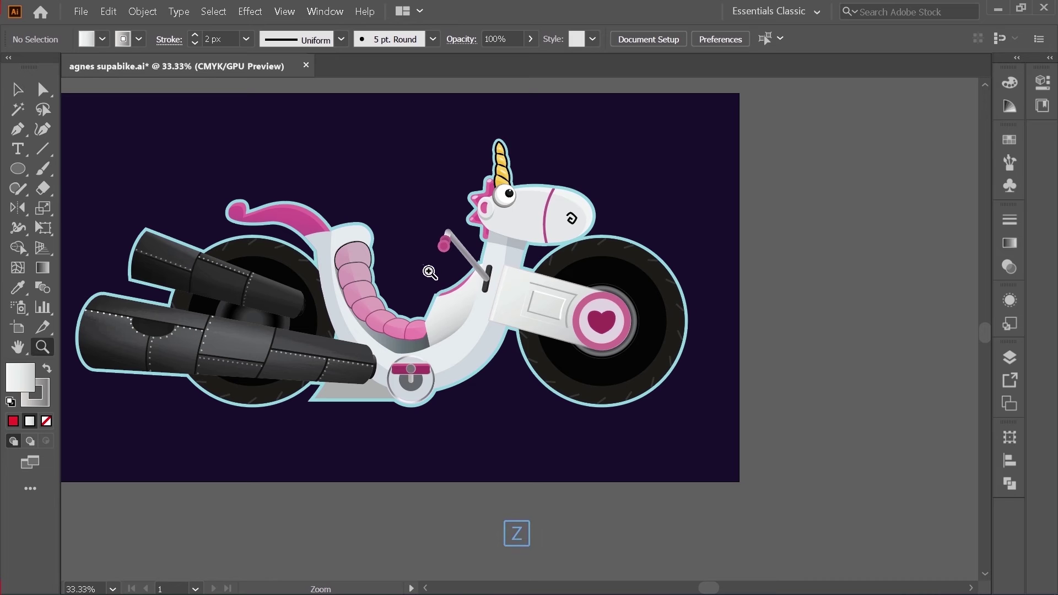
Examine the whole unicorn bike with the heart emblem on its front hub at several magnifications
drag(253, 177, 338, 201)
key(space)
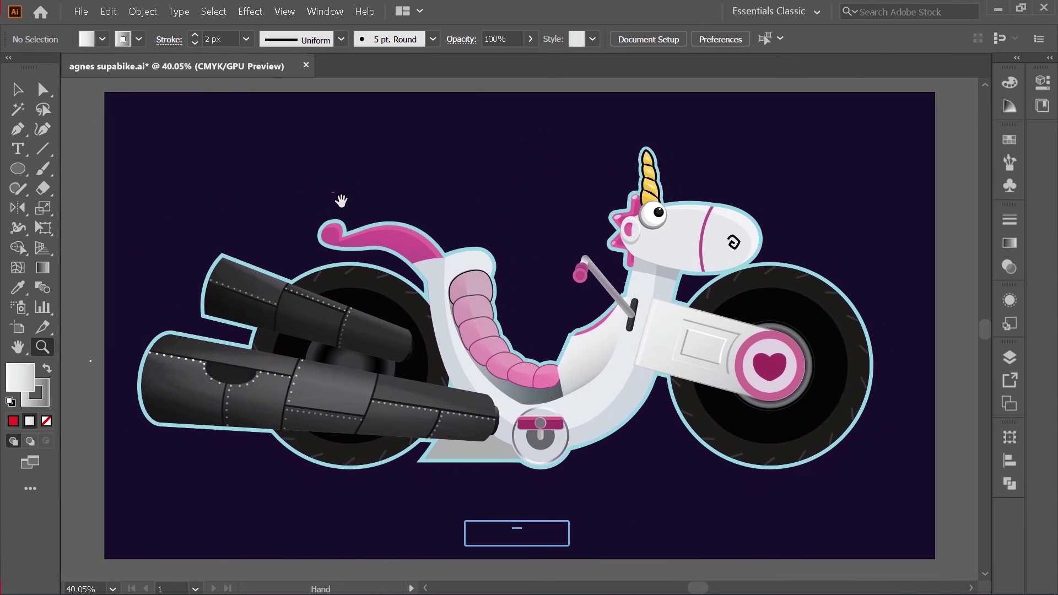
drag(433, 277, 456, 279)
mouse_move(522, 342)
mouse_down()
mouse_move(476, 323)
mouse_move(507, 341)
mouse_up()
mouse_move(661, 373)
mouse_down()
mouse_move(678, 373)
mouse_move(649, 373)
mouse_move(678, 361)
mouse_move(660, 373)
mouse_move(664, 387)
mouse_move(655, 379)
mouse_up()
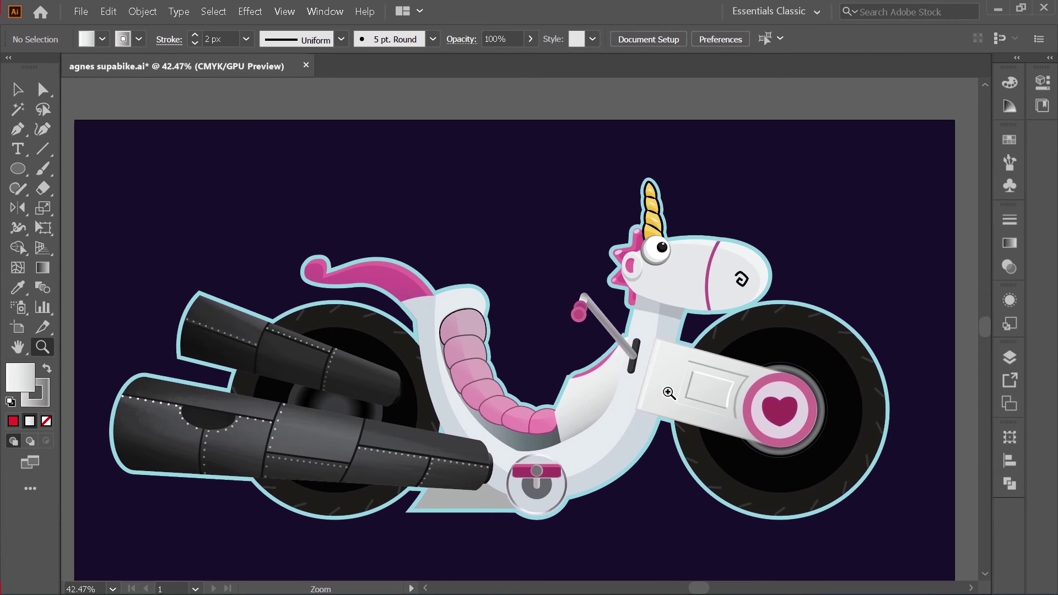
scroll(673, 386, up, 2)
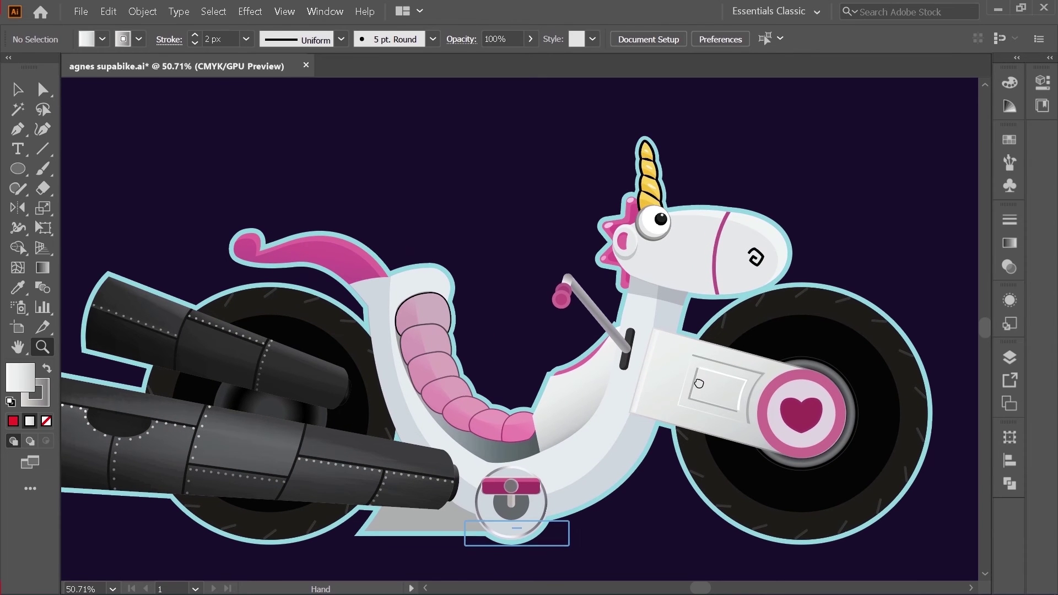
drag(696, 384, 694, 386)
scroll(623, 390, down, 3)
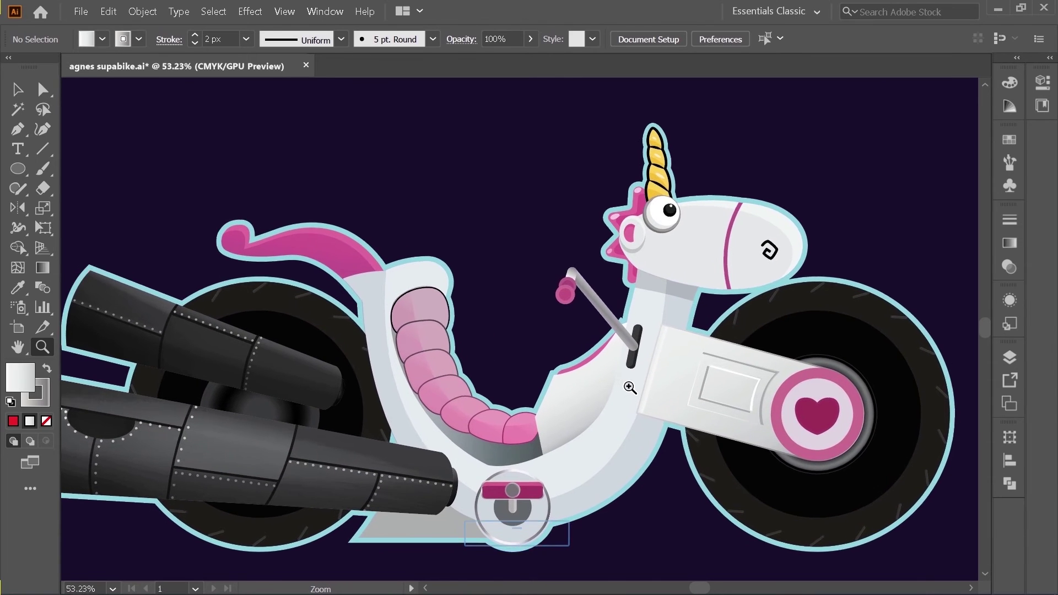
scroll(597, 398, up, 1)
drag(548, 397, 555, 354)
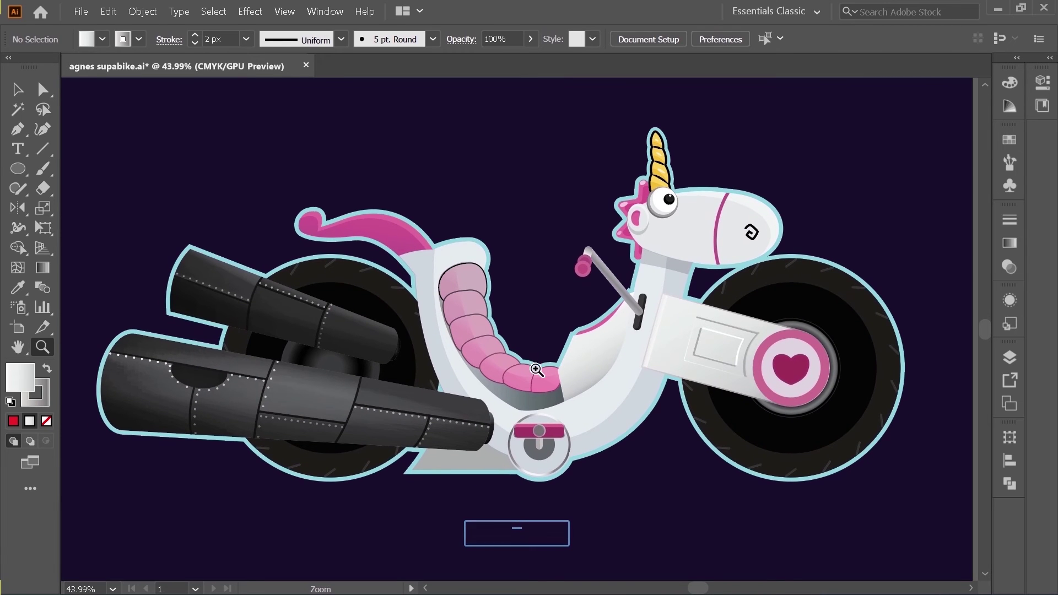
scroll(508, 365, left, 1)
drag(508, 365, 503, 367)
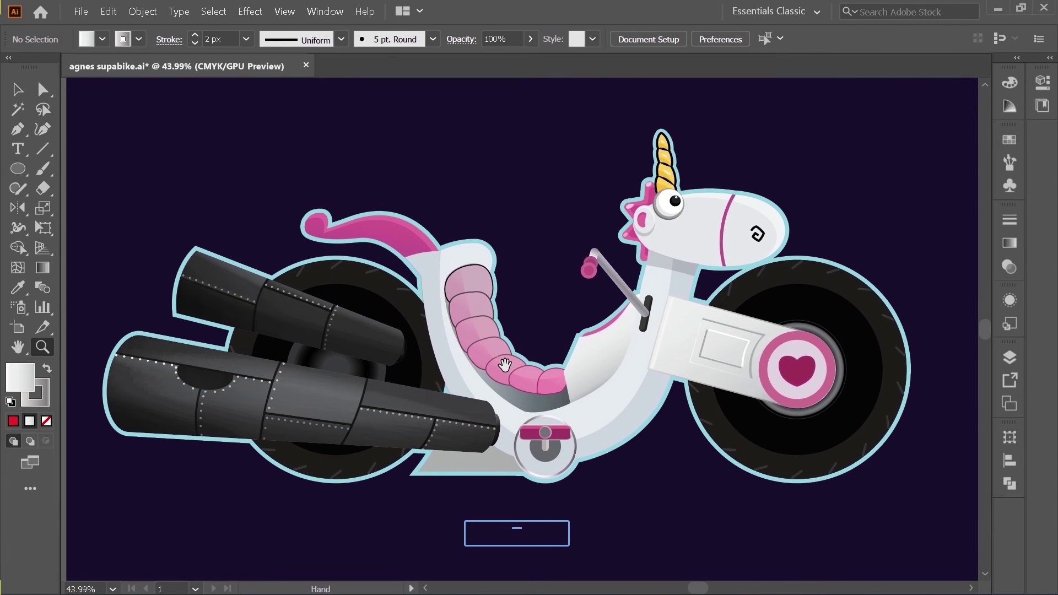
scroll(503, 368, up, 3)
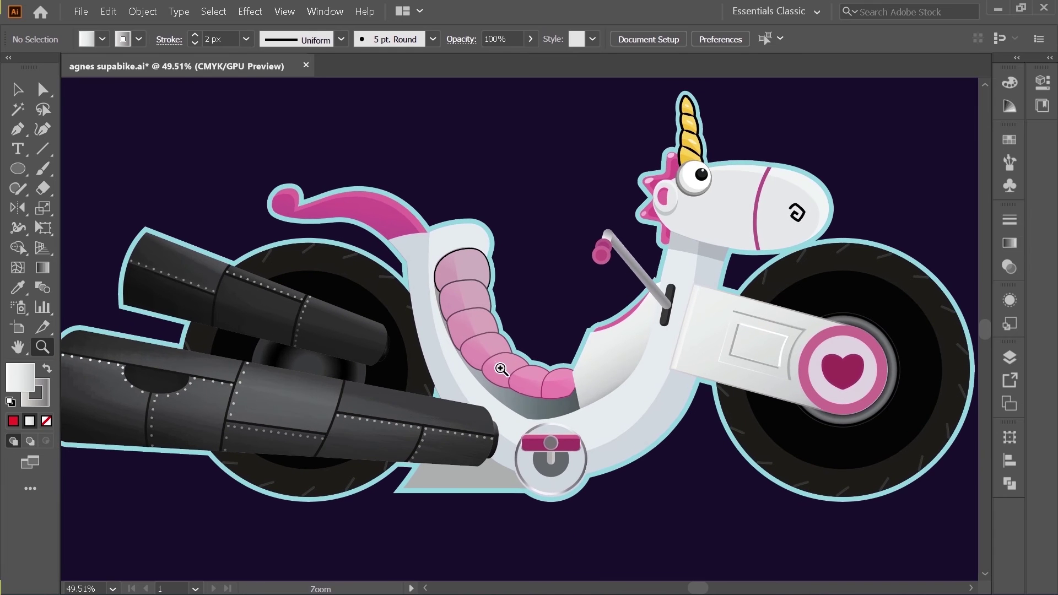
click(556, 344)
scroll(614, 327, down, 5)
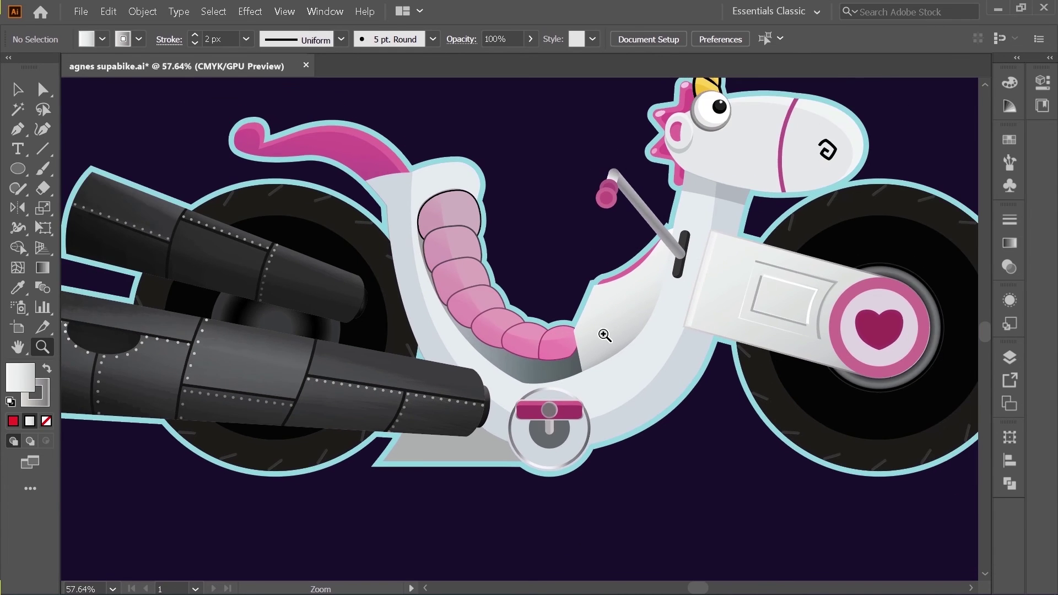
scroll(603, 340, up, 4)
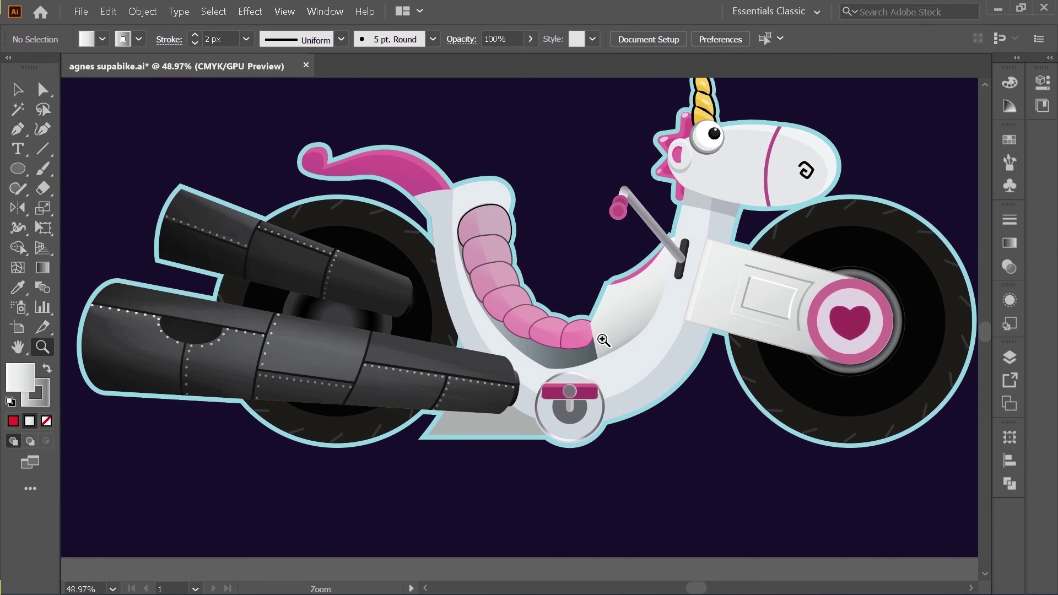
key(space)
drag(586, 307, 579, 342)
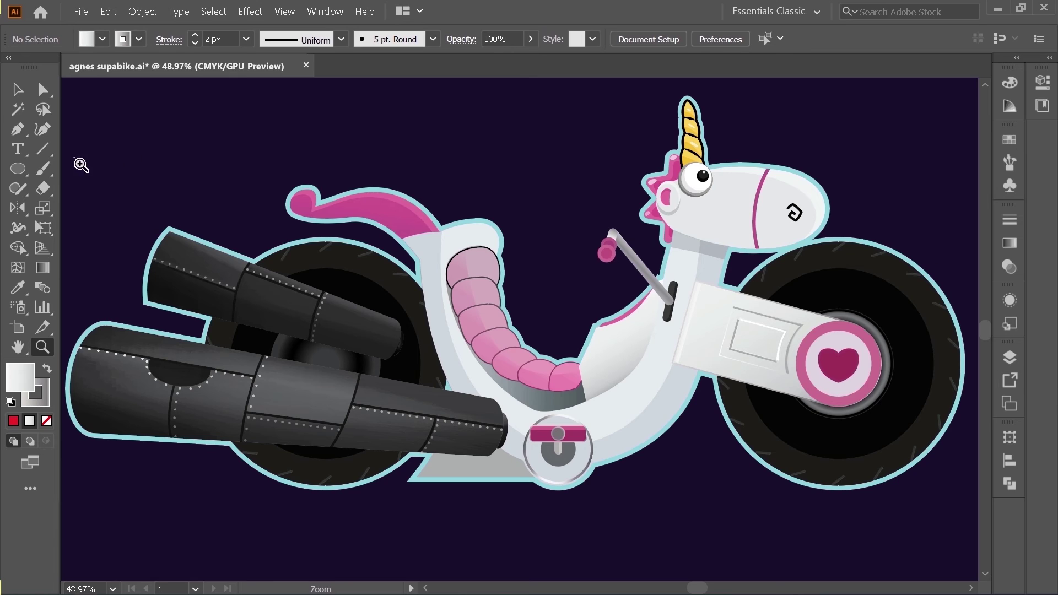
Draw a long, flat ellipse with no fill and a 1 px gradient stroke beneath the bike, spanning both wheels
click(16, 96)
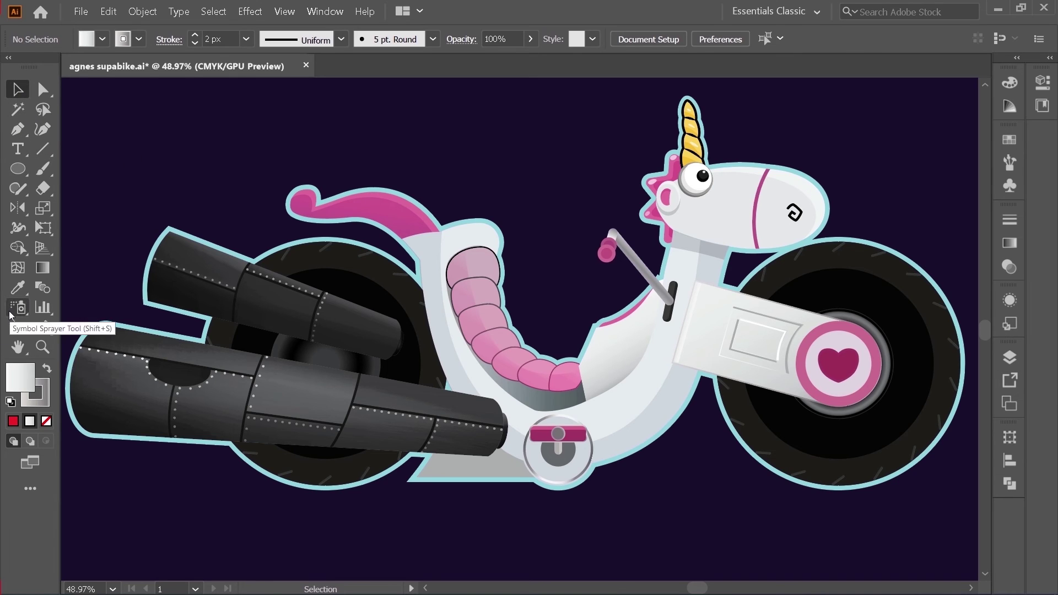
click(41, 401)
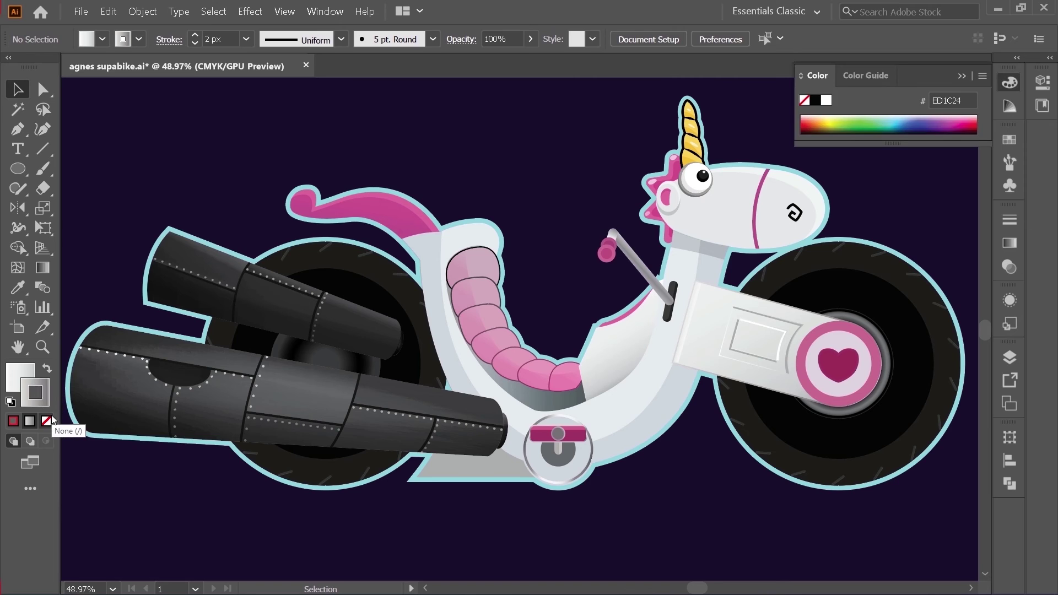
click(47, 423)
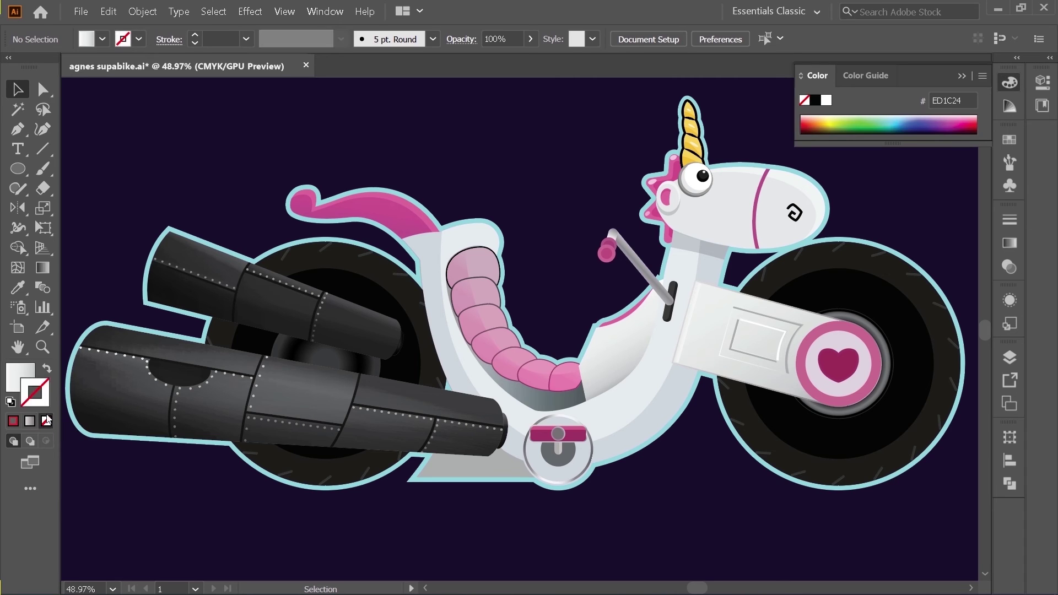
click(46, 373)
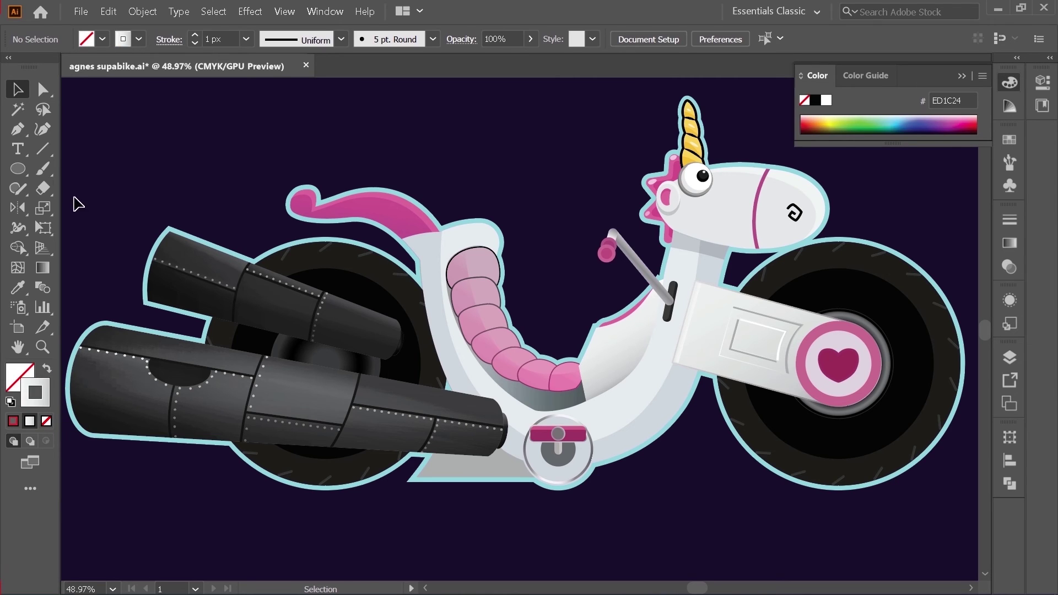
click(19, 169)
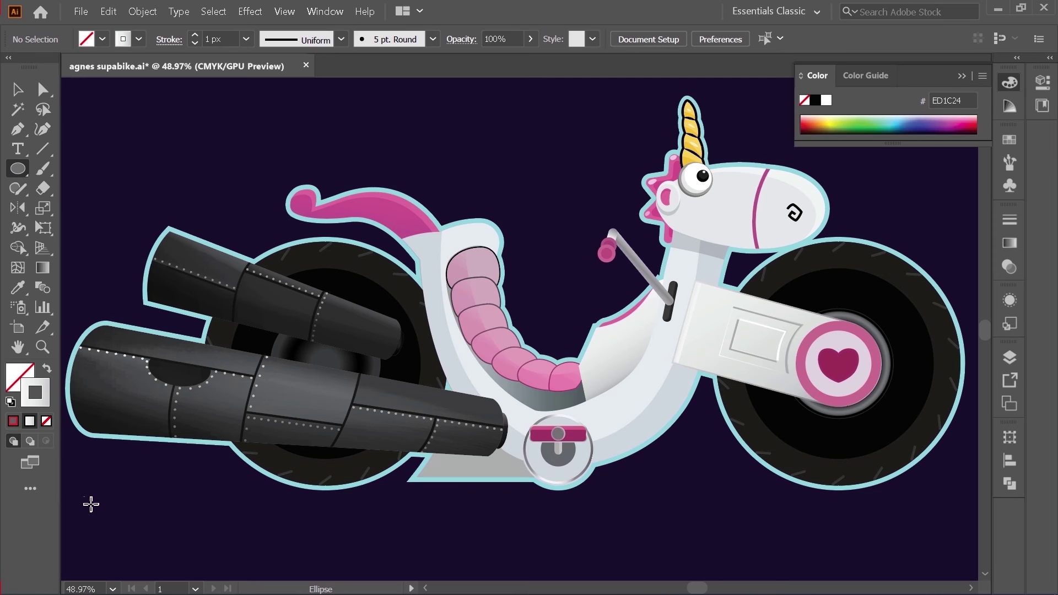
drag(91, 506, 965, 486)
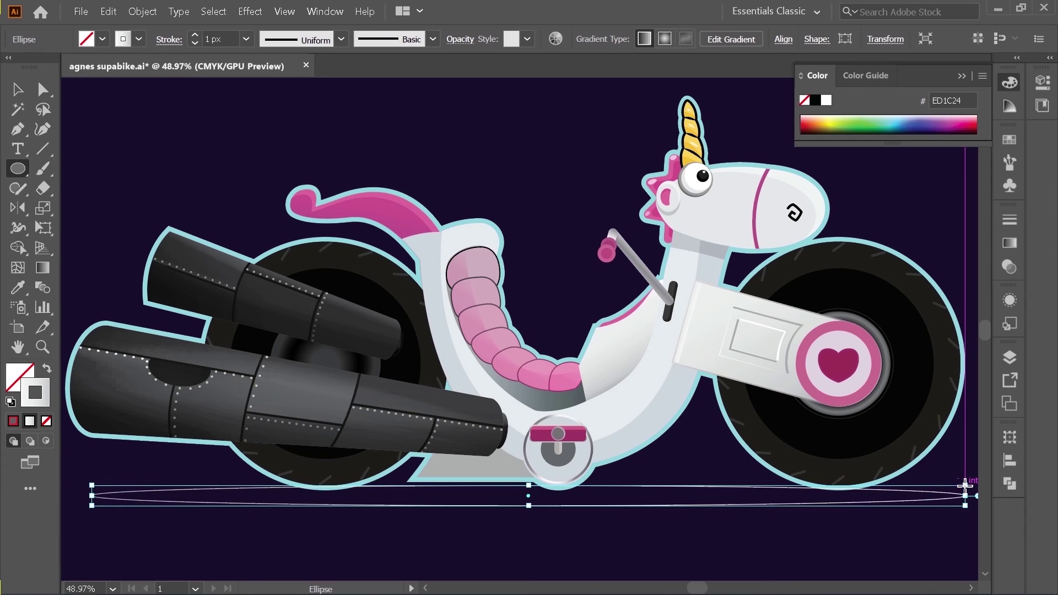
Remove the ellipse's stroke and fill it with the grey sampled from the inner circle of the pedal hub
click(46, 370)
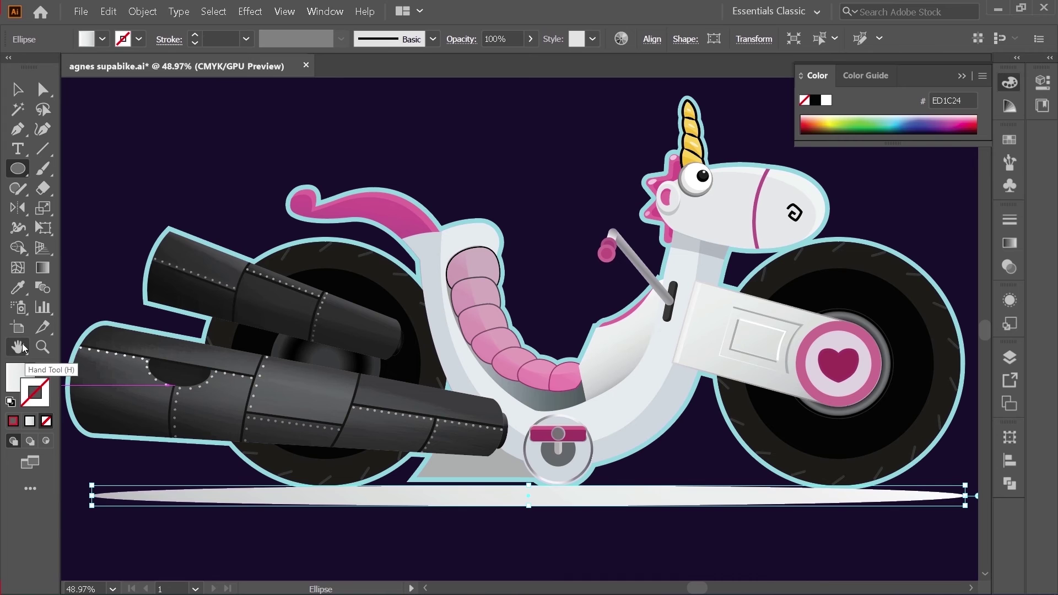
click(17, 288)
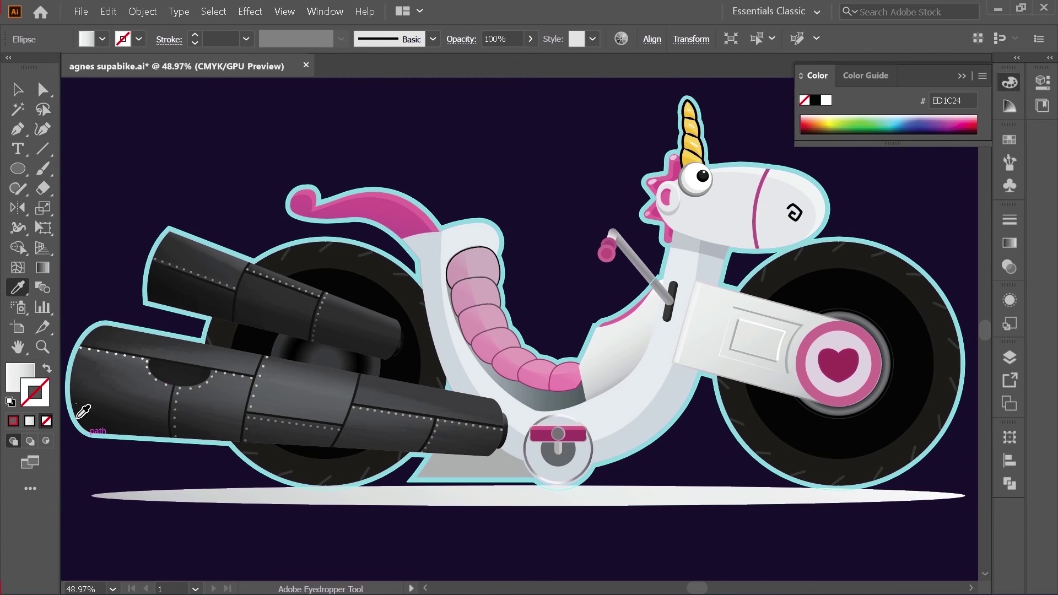
click(557, 458)
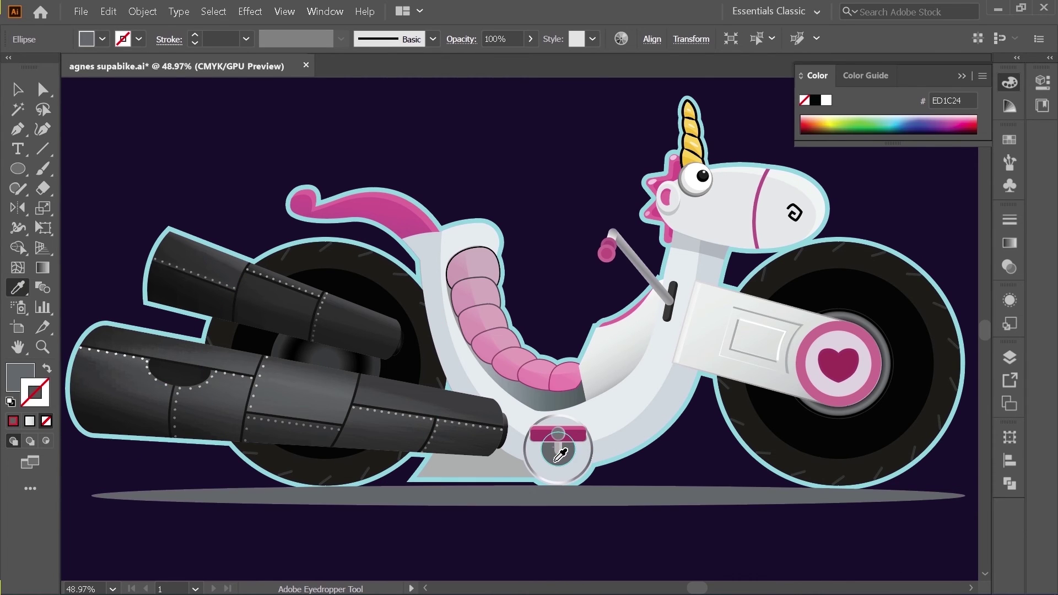
Send the ellipse to the back, then bring it forward one level so it lies behind the bike above the background
click(16, 95)
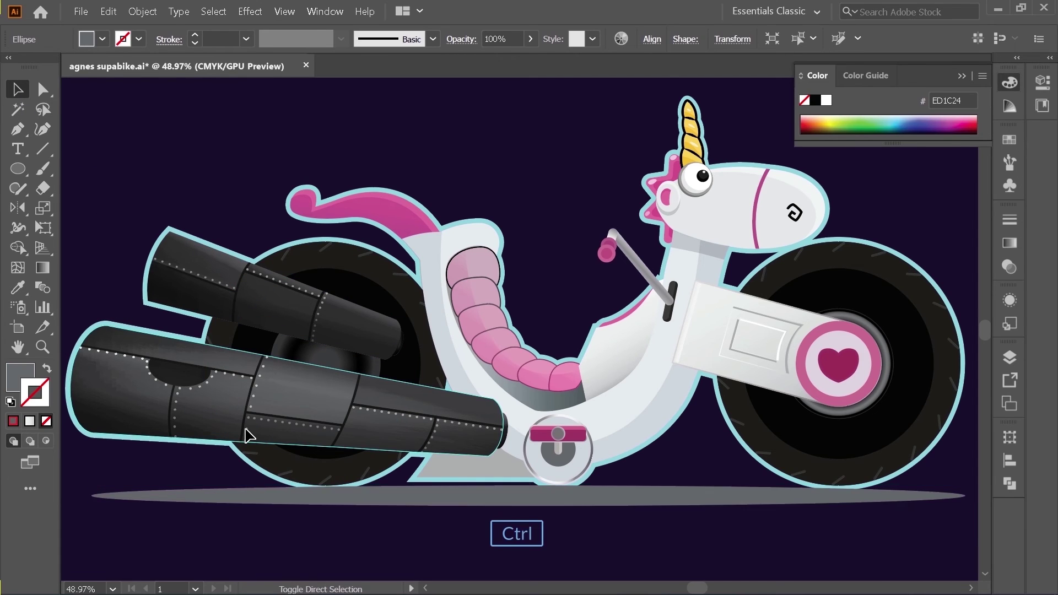
key(ctrl+shift+bracketleft)
key(ctrl+bracketright)
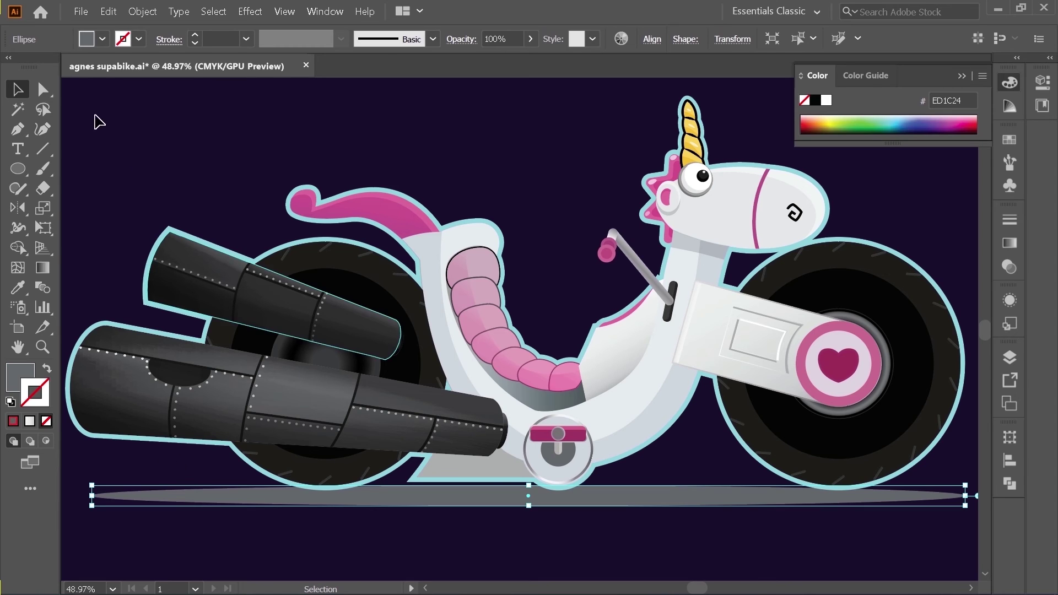
Change the ground ellipse's fill to the darkest grey swatch next to black
click(103, 39)
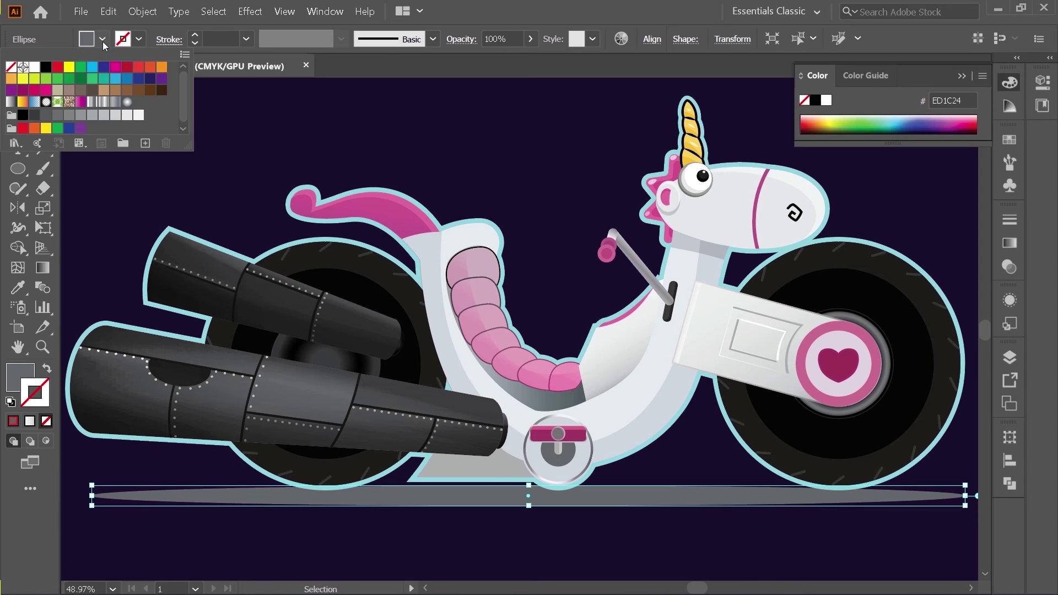
click(45, 115)
click(34, 116)
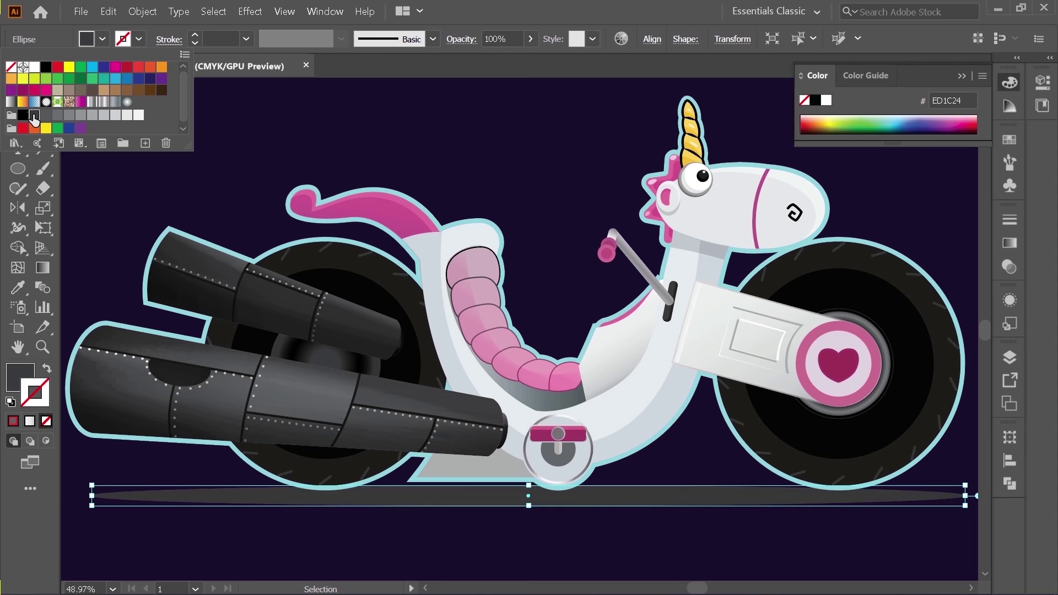
click(361, 129)
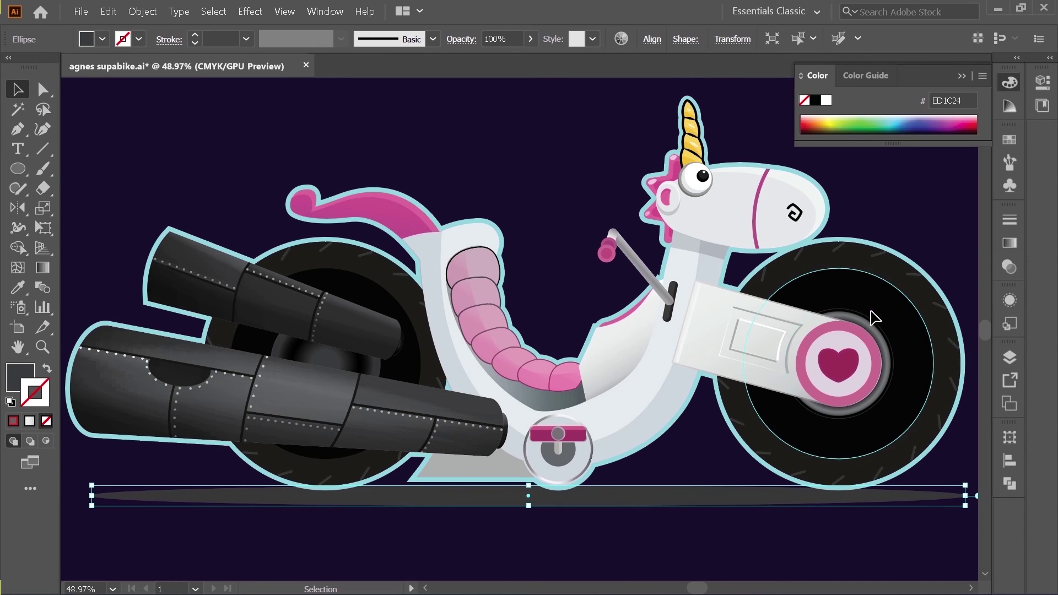
Set the ground ellipse's blend mode to Multiply and its opacity to 31%, and deselect it
click(1012, 299)
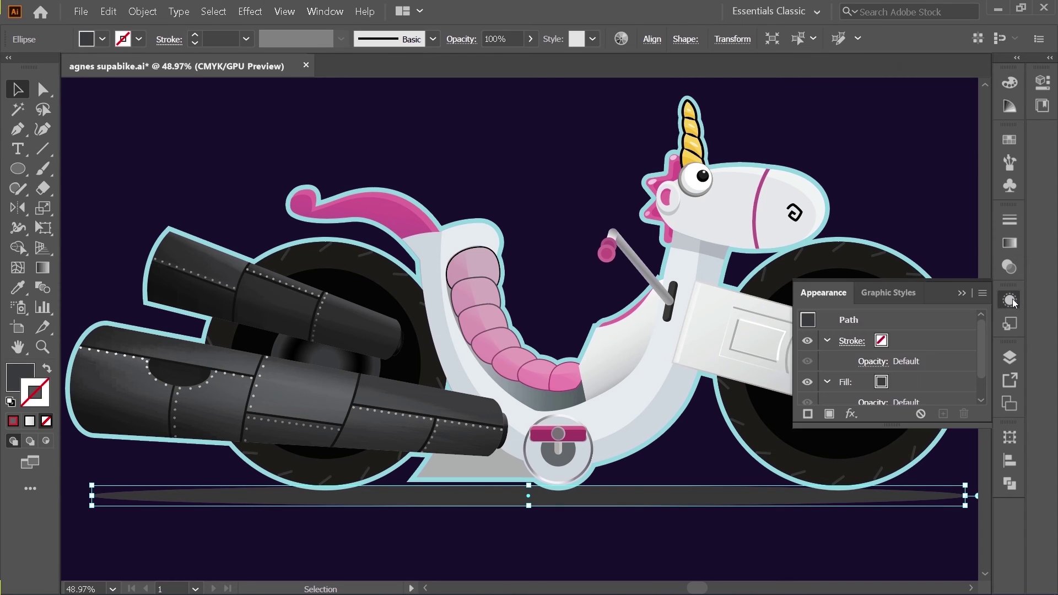
scroll(917, 394, down, 1)
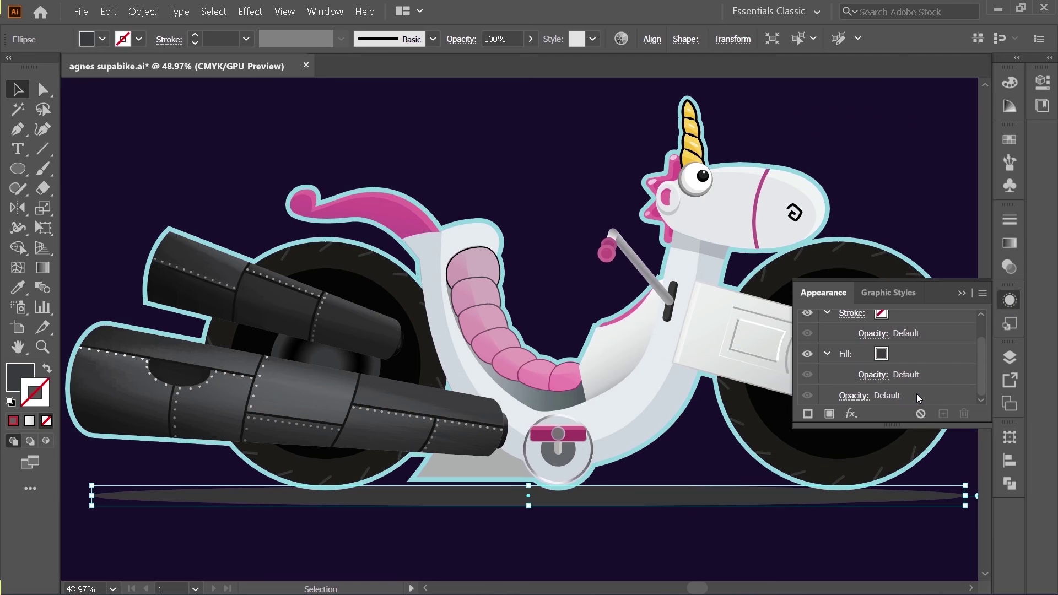
click(851, 396)
click(739, 428)
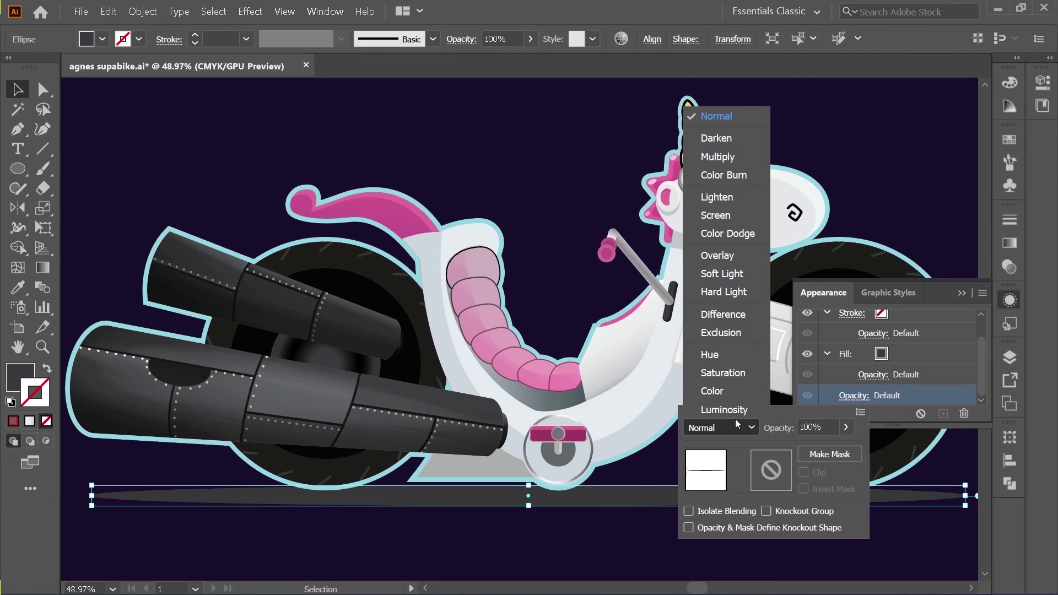
click(728, 159)
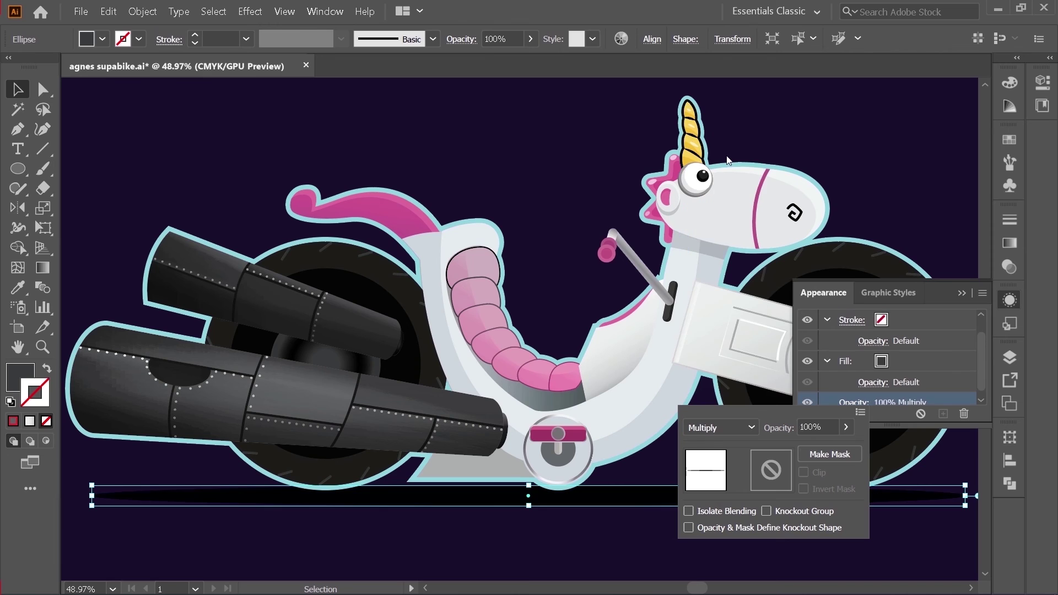
drag(848, 431, 810, 449)
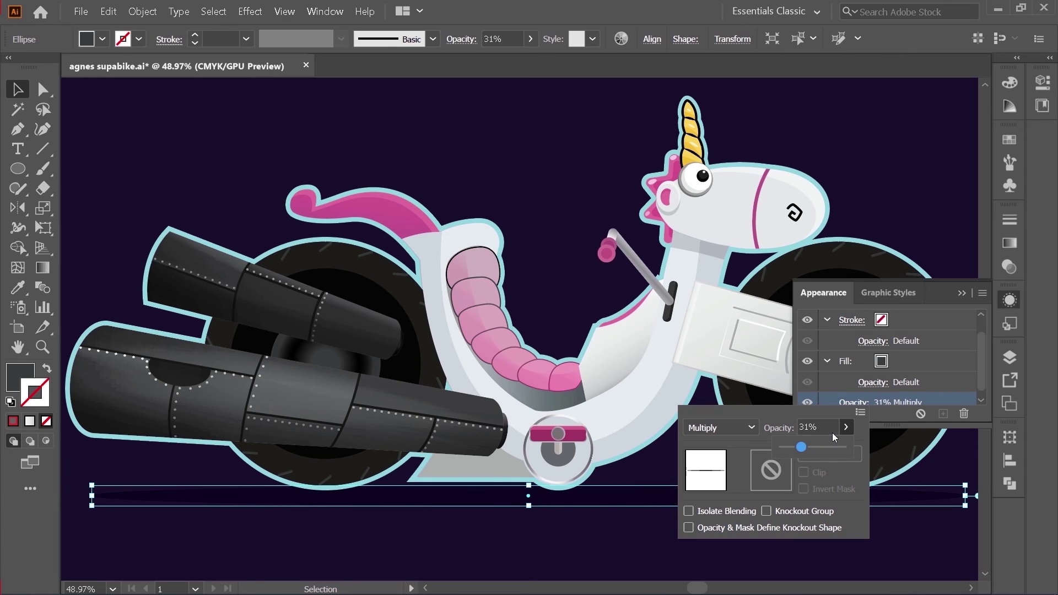
click(959, 300)
click(937, 246)
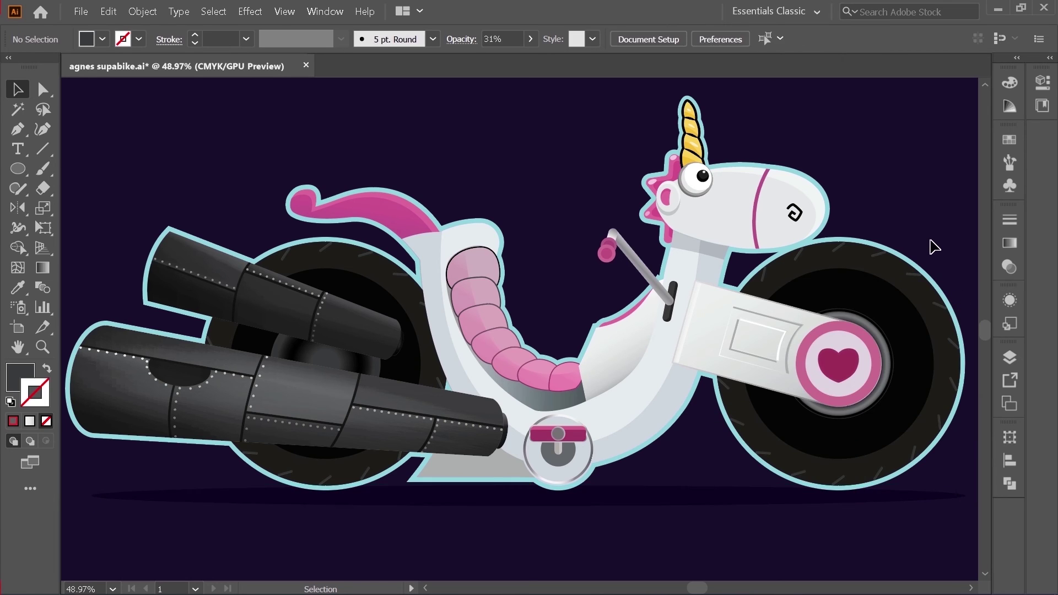
Stretch the shadow ellipse downward to about one and a half times its height, keeping its upper edge, and deselect it
scroll(827, 320, down, 3)
scroll(795, 330, up, 3)
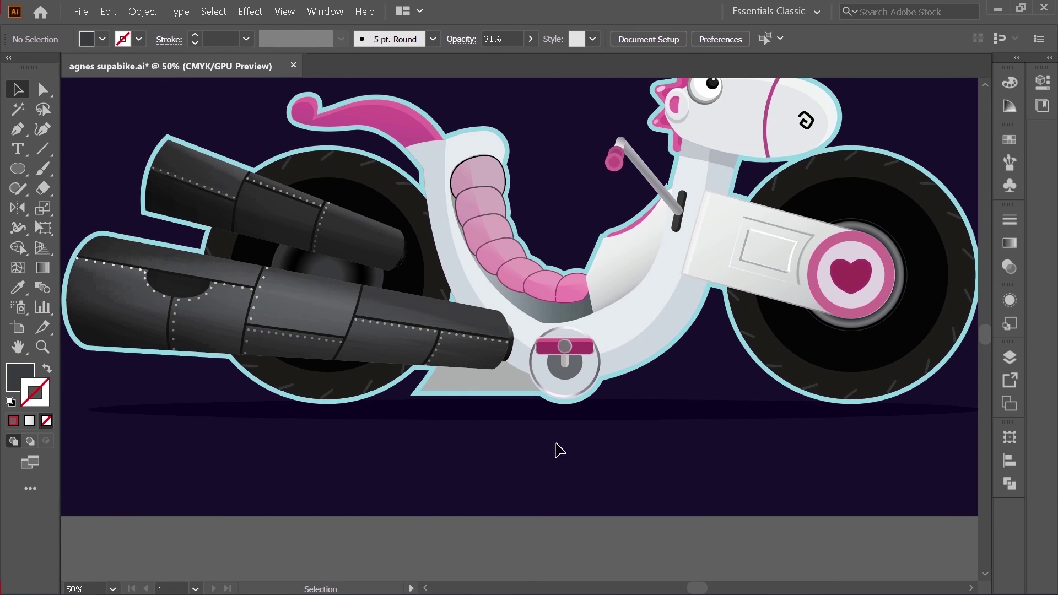
click(471, 420)
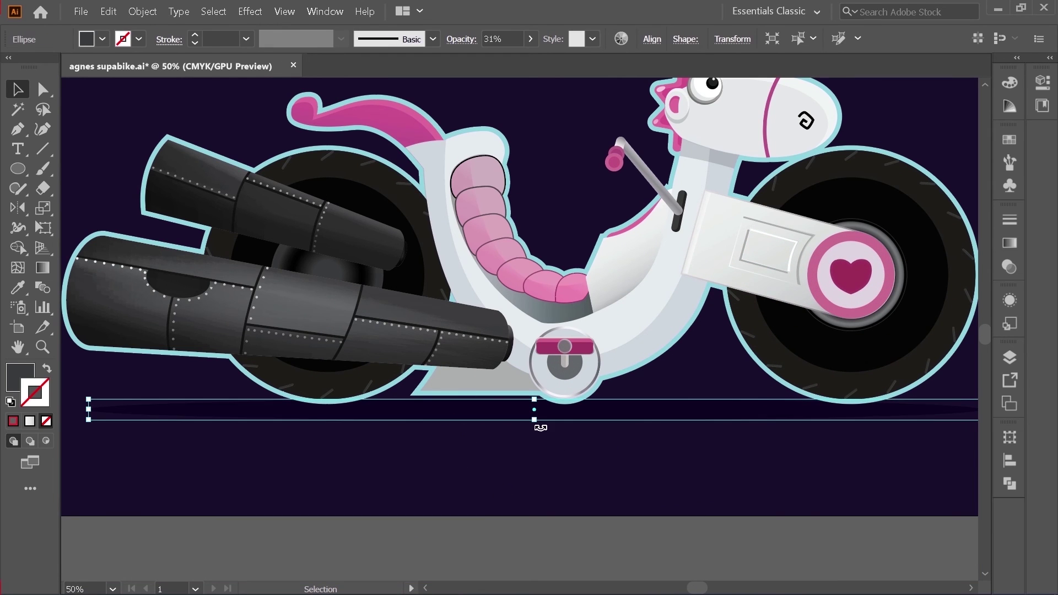
drag(534, 420, 536, 431)
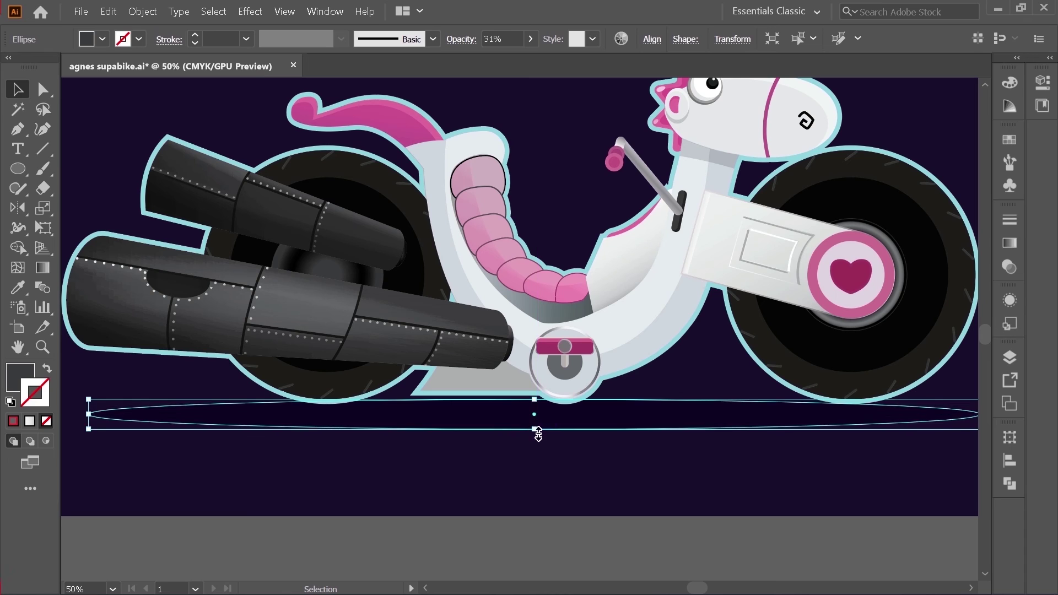
click(532, 480)
Set the ground shadow ellipse's overall opacity to 48% and deselect it
alt+scroll(531, 478, down, 1)
alt+scroll(492, 456, up, 1)
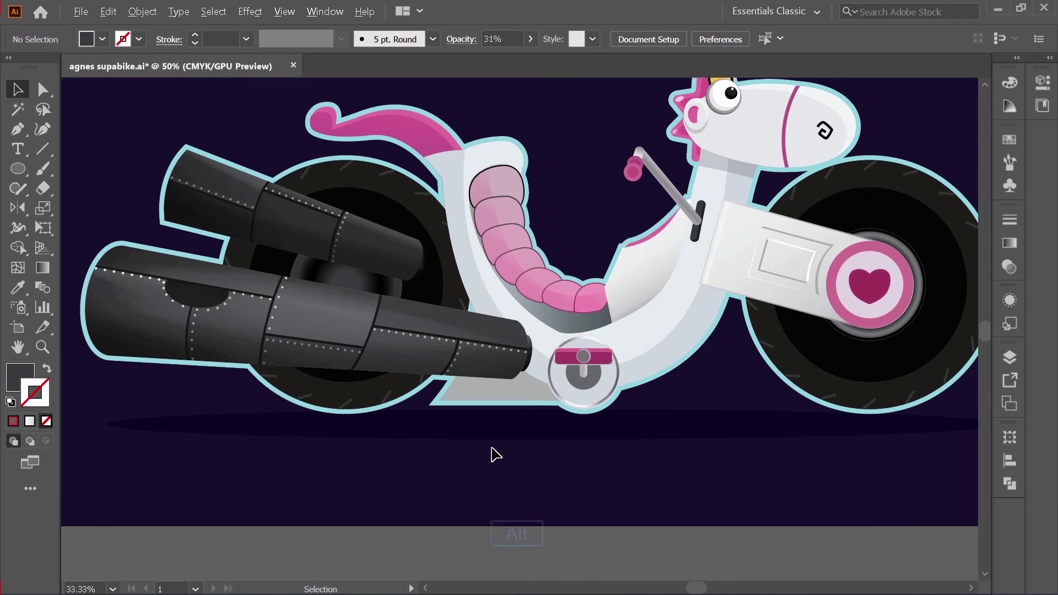
click(485, 435)
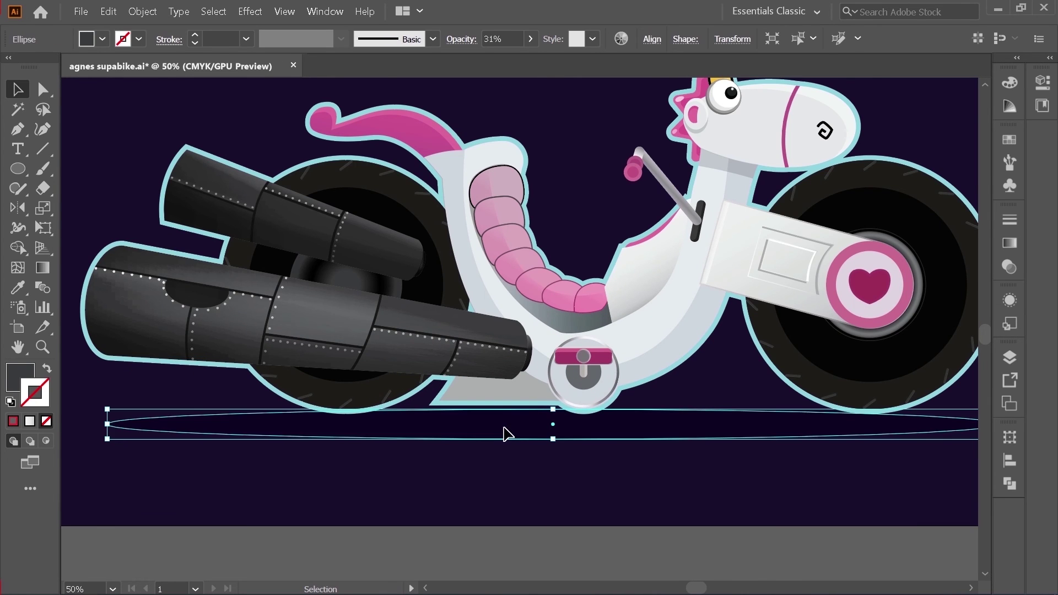
click(1010, 300)
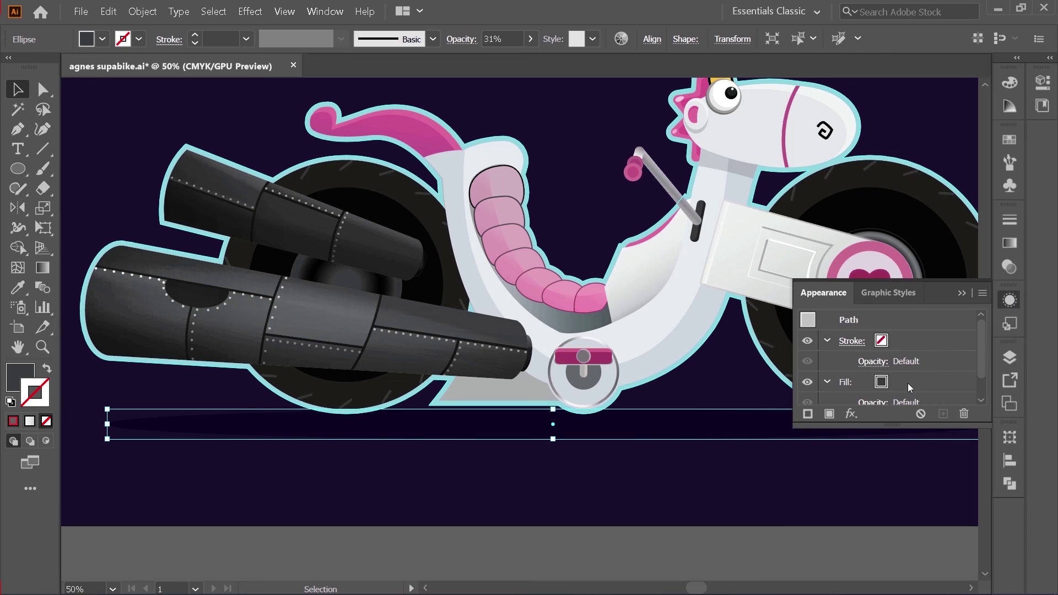
click(848, 396)
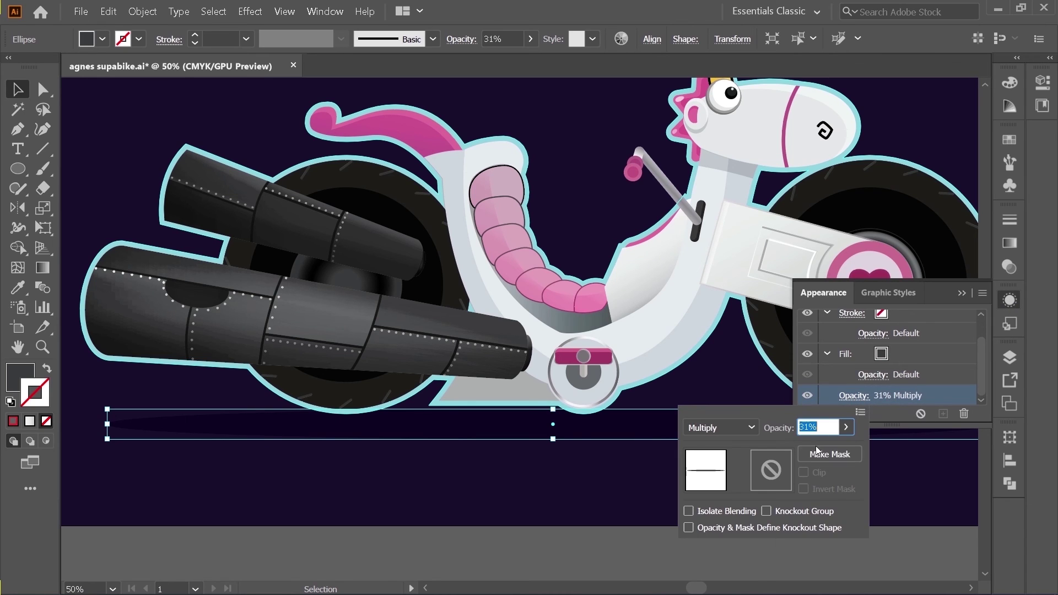
click(841, 430)
drag(802, 448, 817, 448)
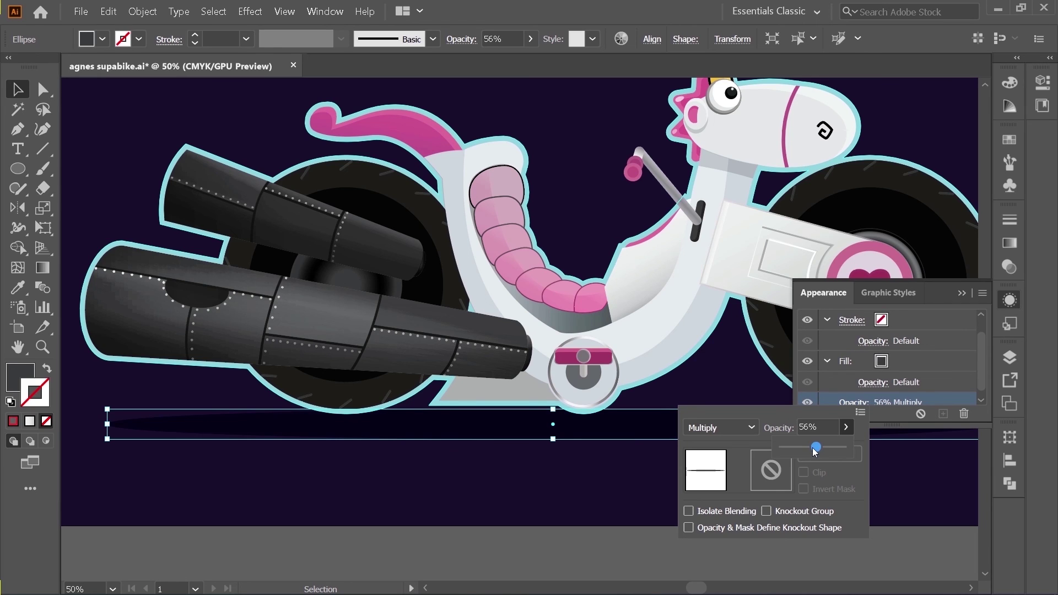
mouse_move(815, 452)
mouse_down()
mouse_move(806, 454)
mouse_move(817, 452)
mouse_up()
click(966, 295)
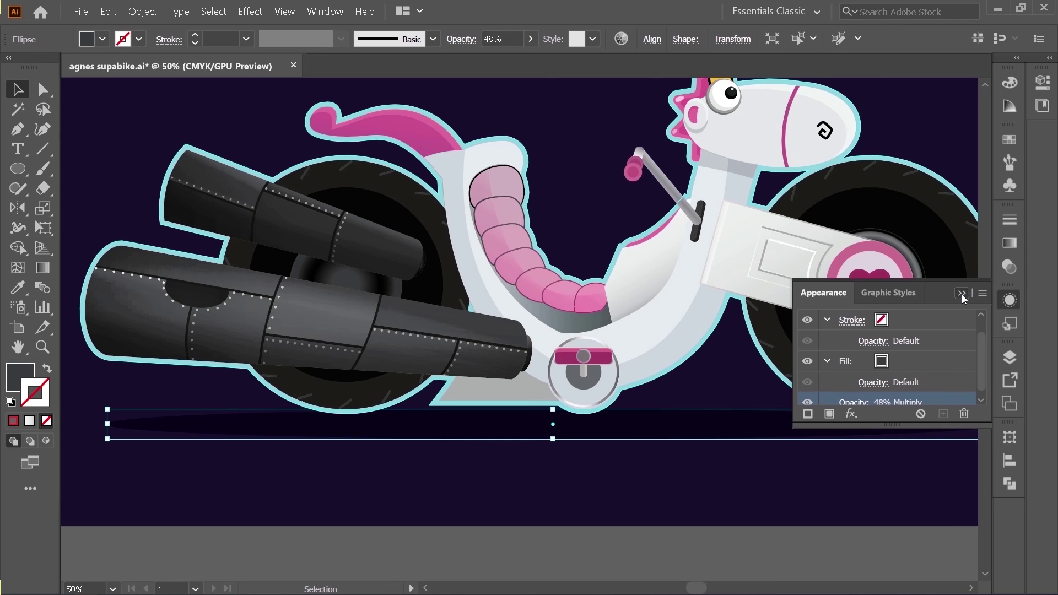
click(966, 295)
click(688, 471)
Delete the light-blue outline group that surrounds the whole unicorn bike
scroll(662, 456, down, 1)
scroll(762, 470, up, 1)
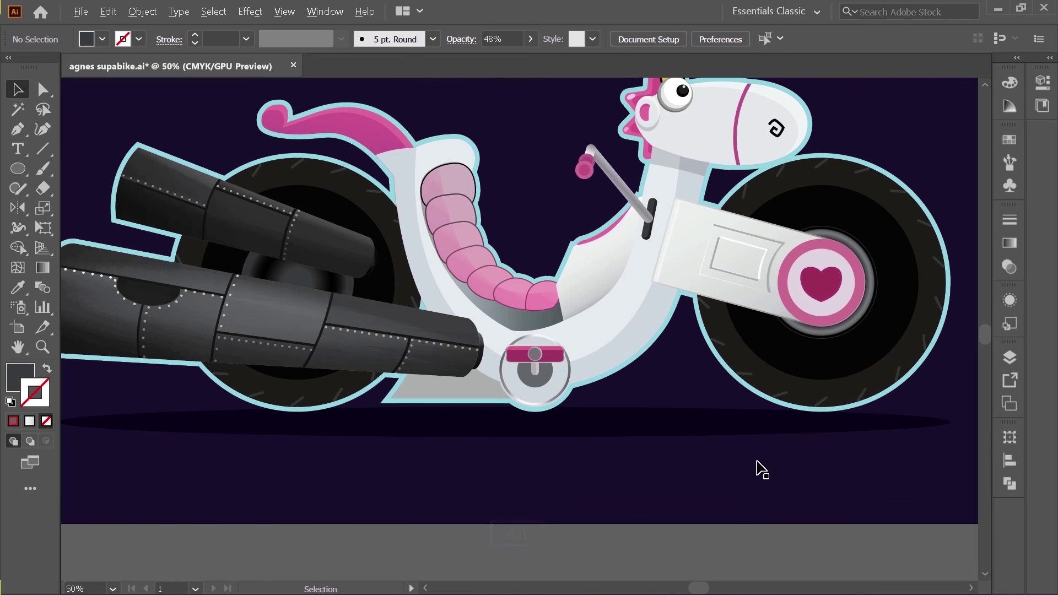
scroll(762, 470, down, 1)
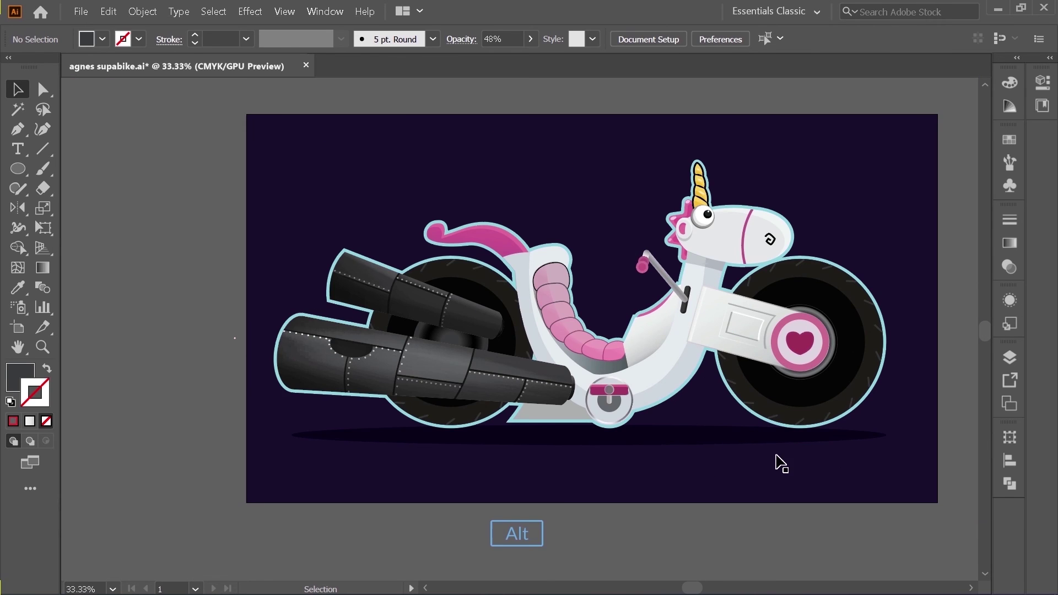
scroll(839, 457, up, 1)
scroll(860, 459, down, 1)
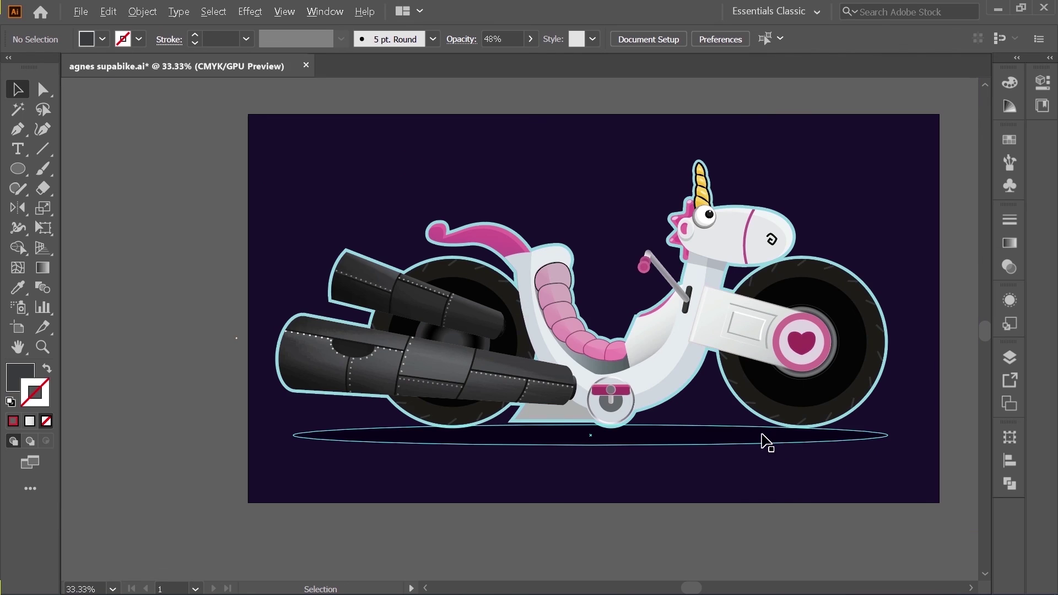
scroll(684, 451, up, 1)
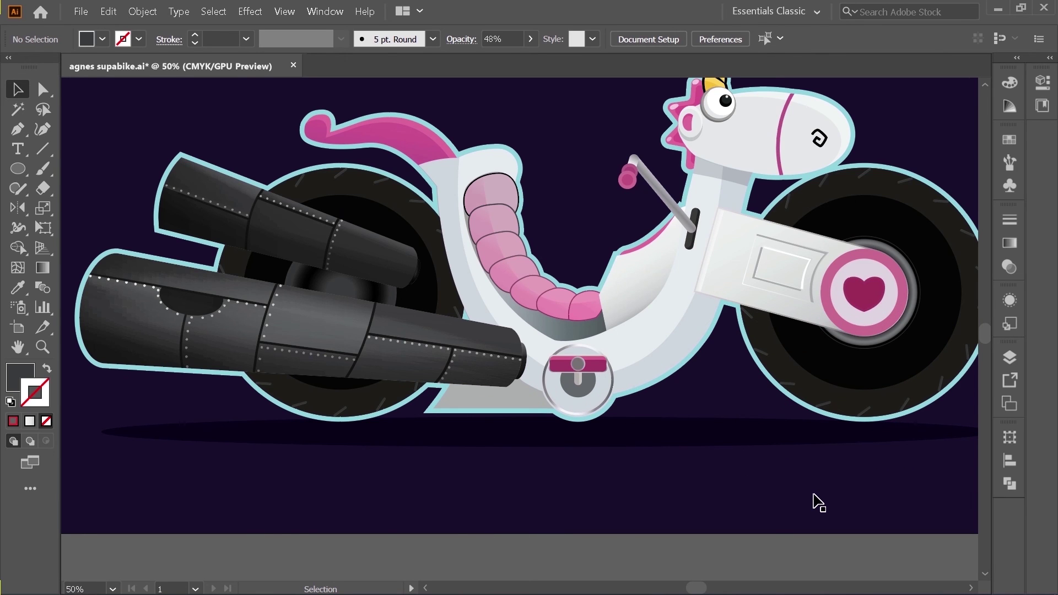
click(348, 172)
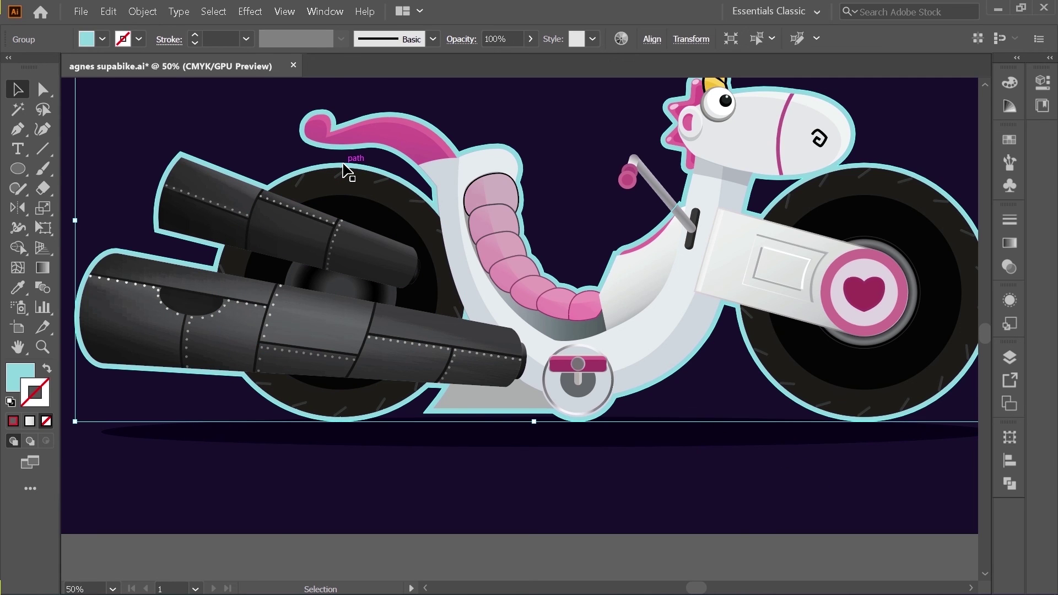
key(Delete)
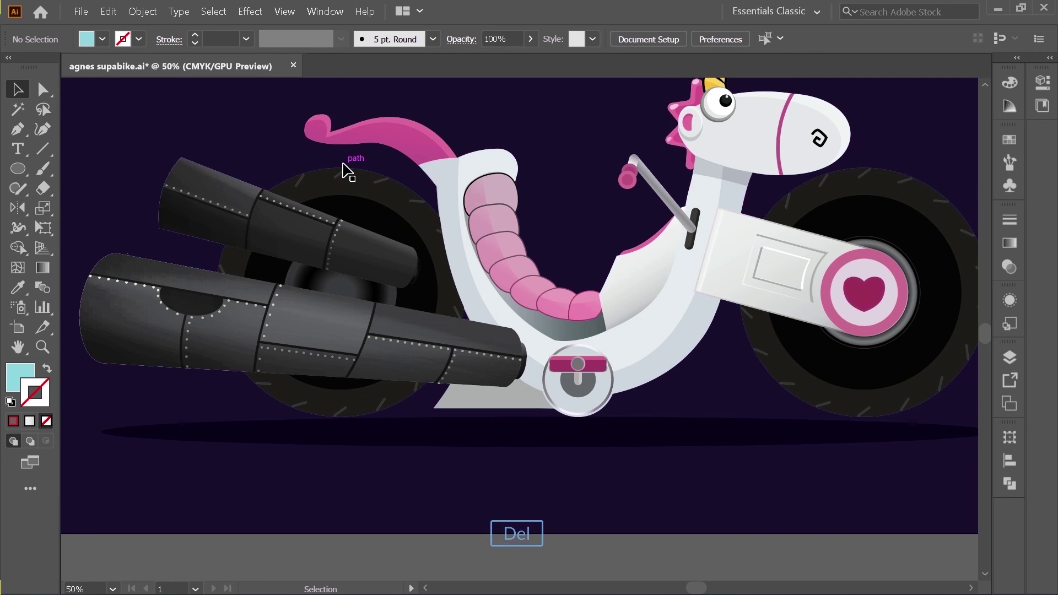
Move the ground shadow ellipse slightly up so it tucks under the bottoms of the wheels, and deselect it
click(532, 441)
drag(532, 441, 532, 435)
click(561, 490)
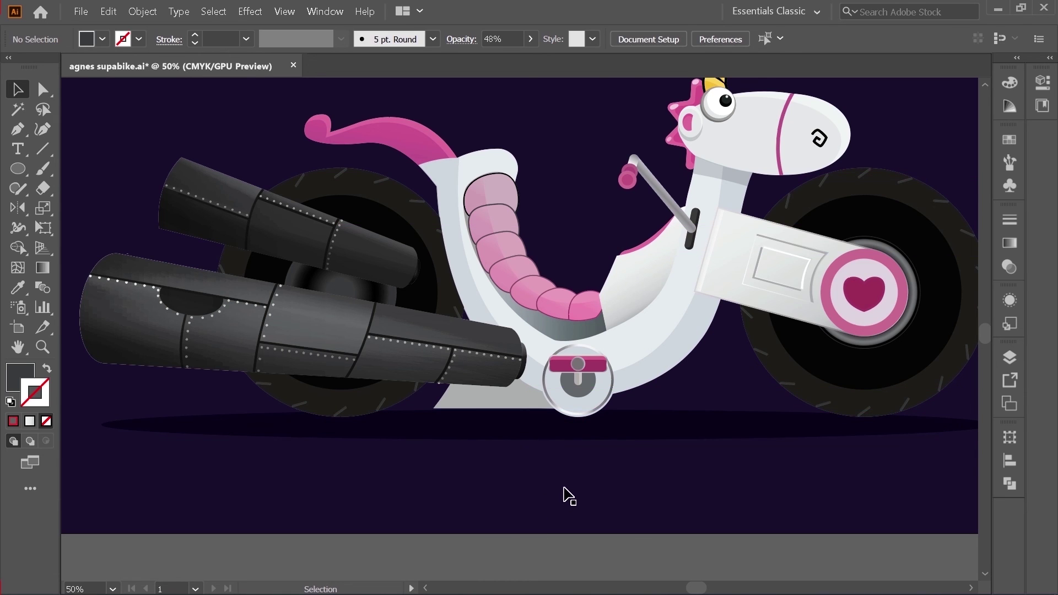
scroll(574, 480, down, 1)
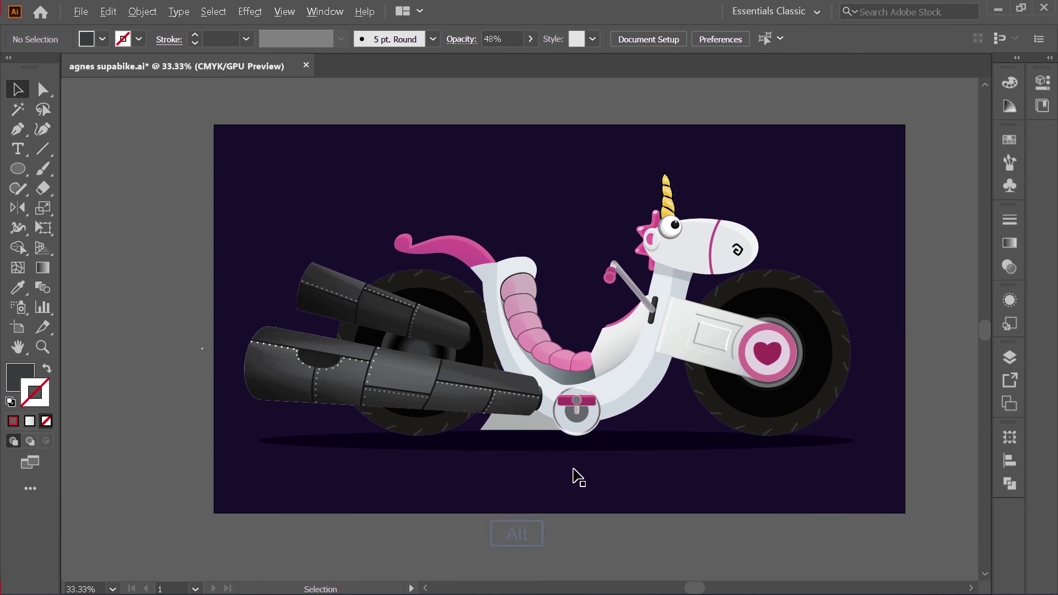
scroll(574, 478, up, 1)
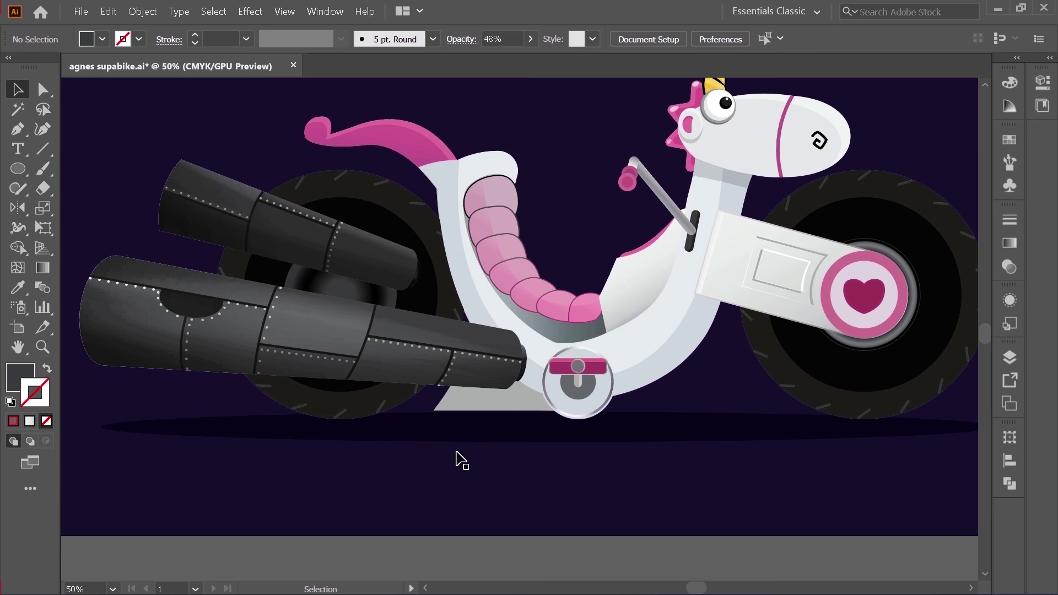
key(z)
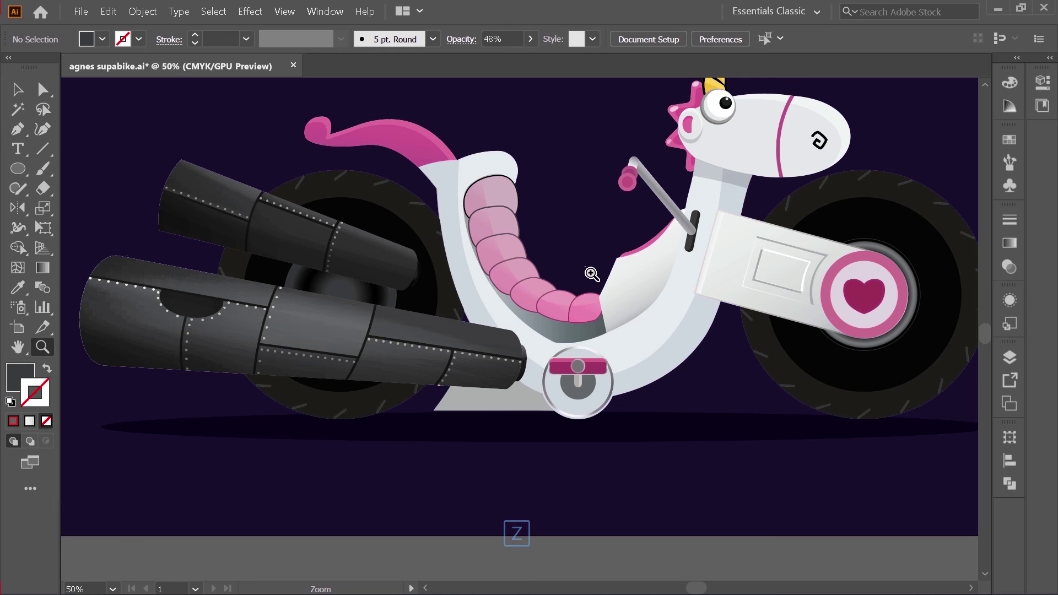
drag(595, 269, 567, 329)
key(space)
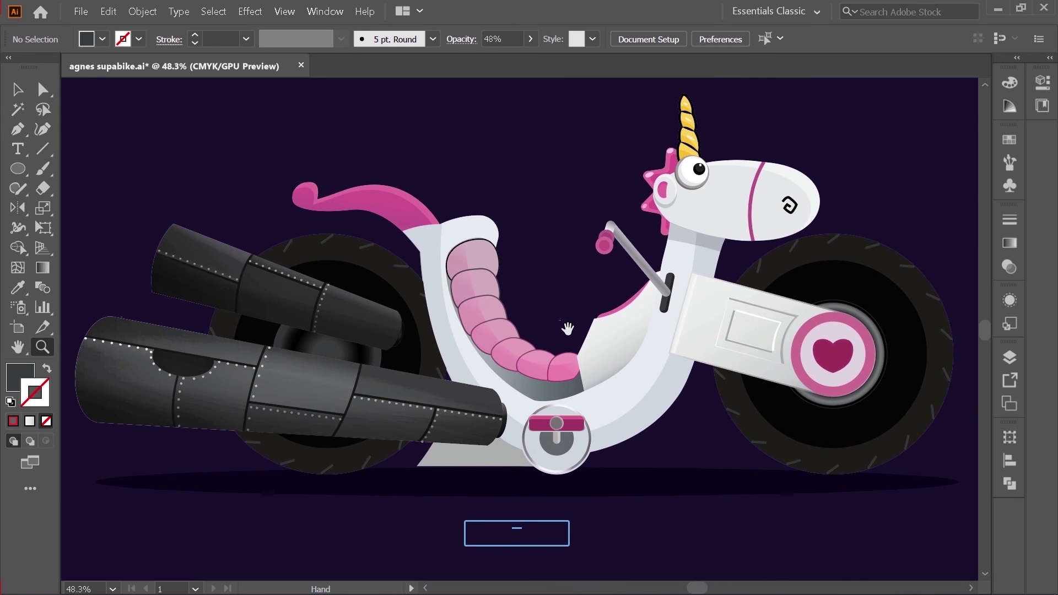